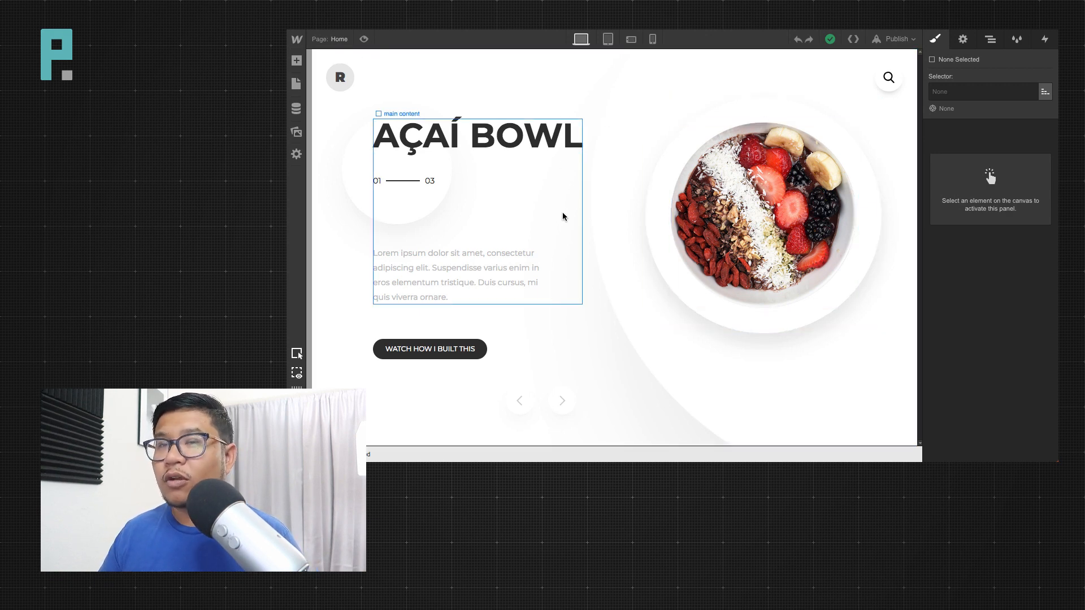
# Preview the Home page and cycle through the slider's dishes until it returns to the first one.
pyautogui.hotkey('ctrl', 'shift', 'p')
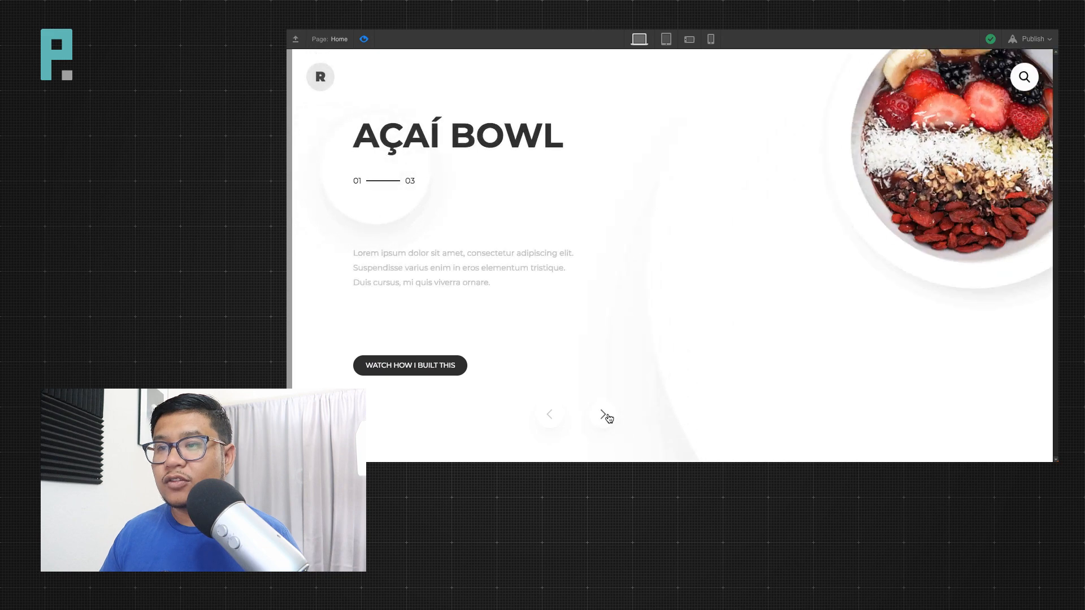
pyautogui.click(604, 415)
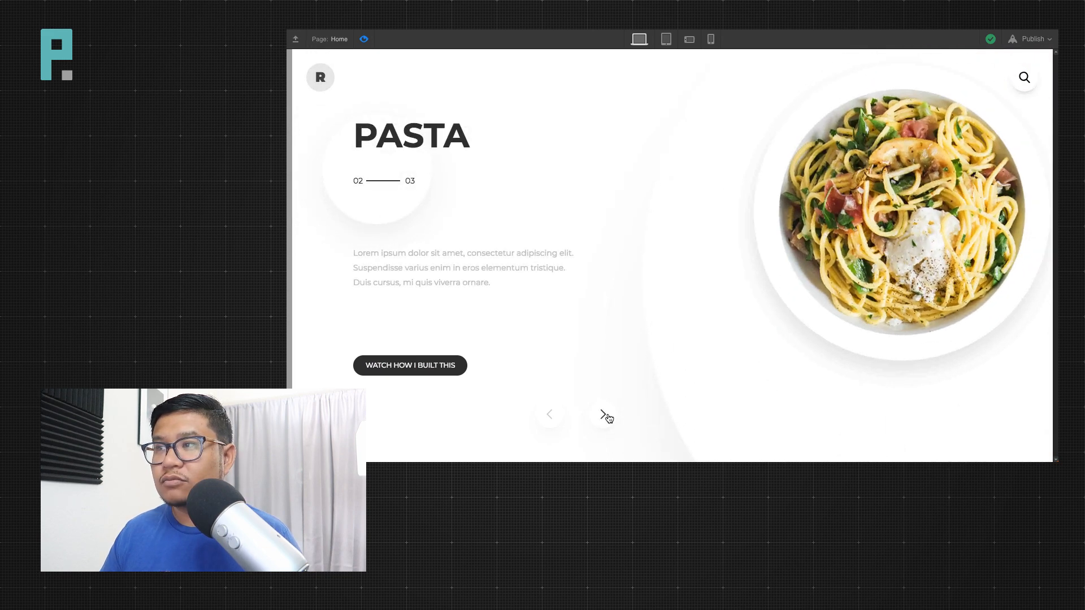
pyautogui.click(604, 415)
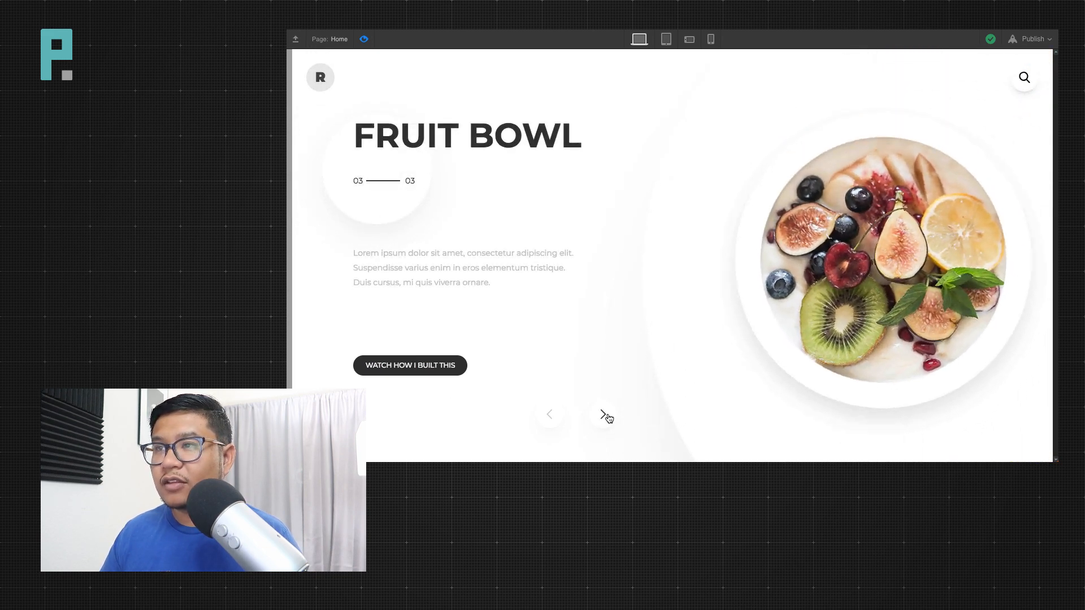
pyautogui.click(604, 415)
# Check the page layout at the tablet and phone breakpoints, return to desktop and leave the preview.
pyautogui.click(666, 39)
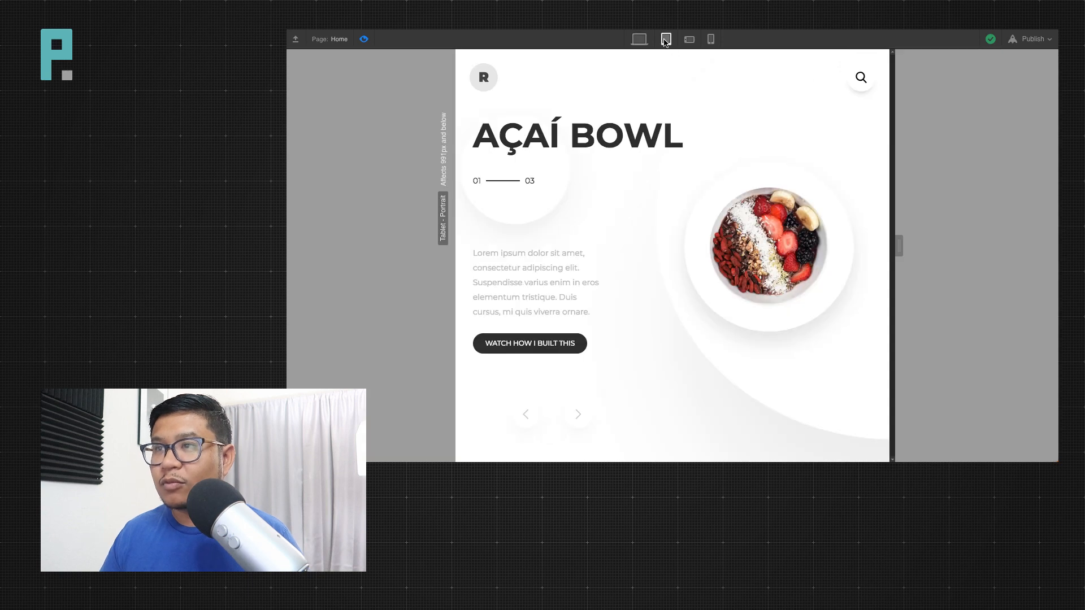
pyautogui.click(688, 41)
pyautogui.click(708, 40)
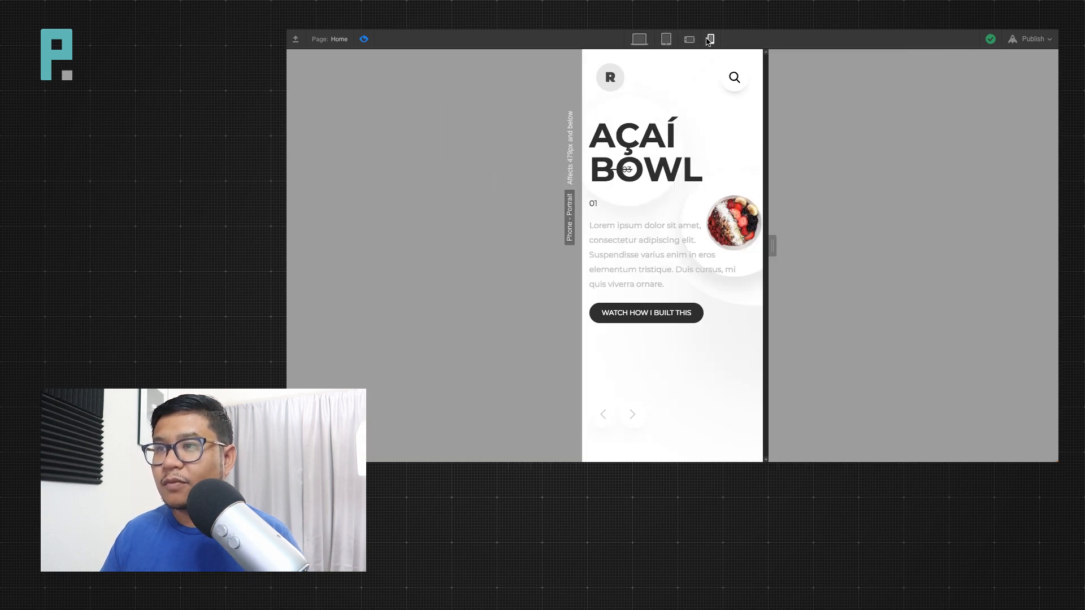
pyautogui.click(688, 41)
pyautogui.click(666, 39)
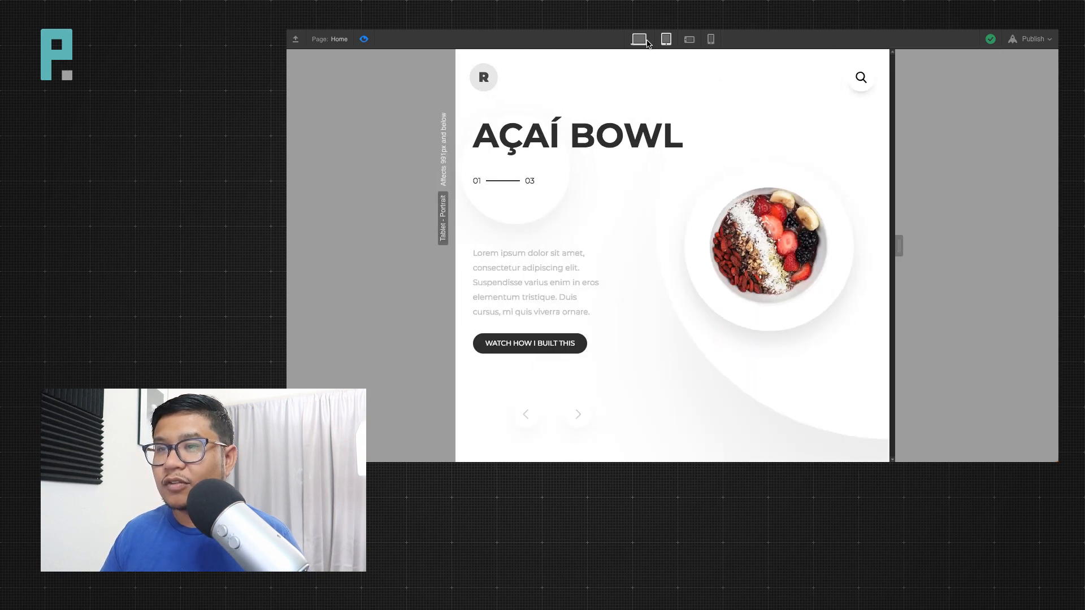
pyautogui.click(644, 41)
pyautogui.click(364, 39)
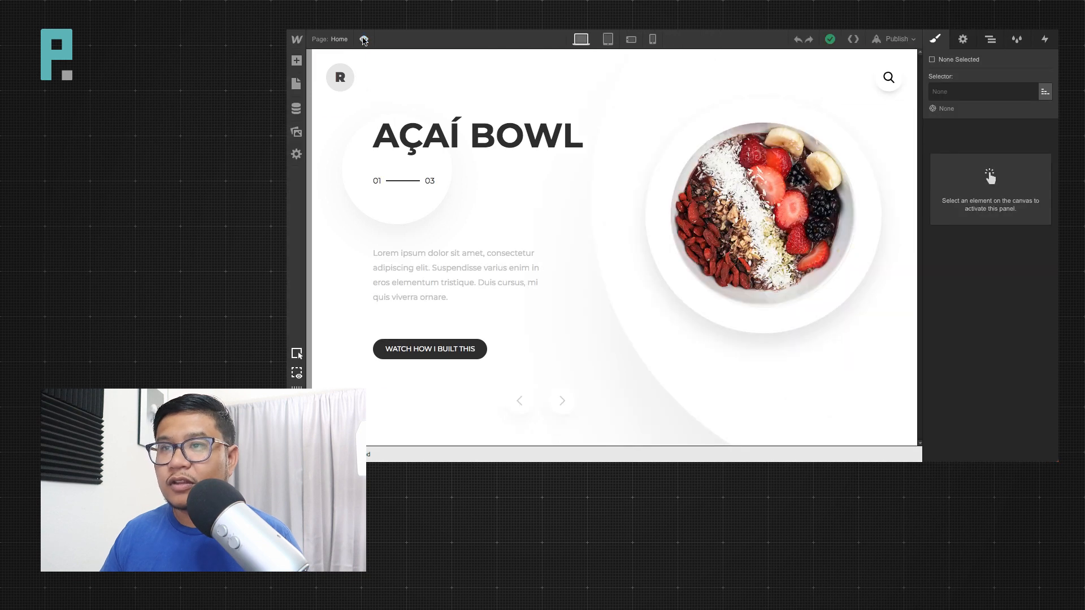
# Add a div block to the first slide's slide overflow element, between main content and plate.
pyautogui.click(698, 202)
pyautogui.click(990, 39)
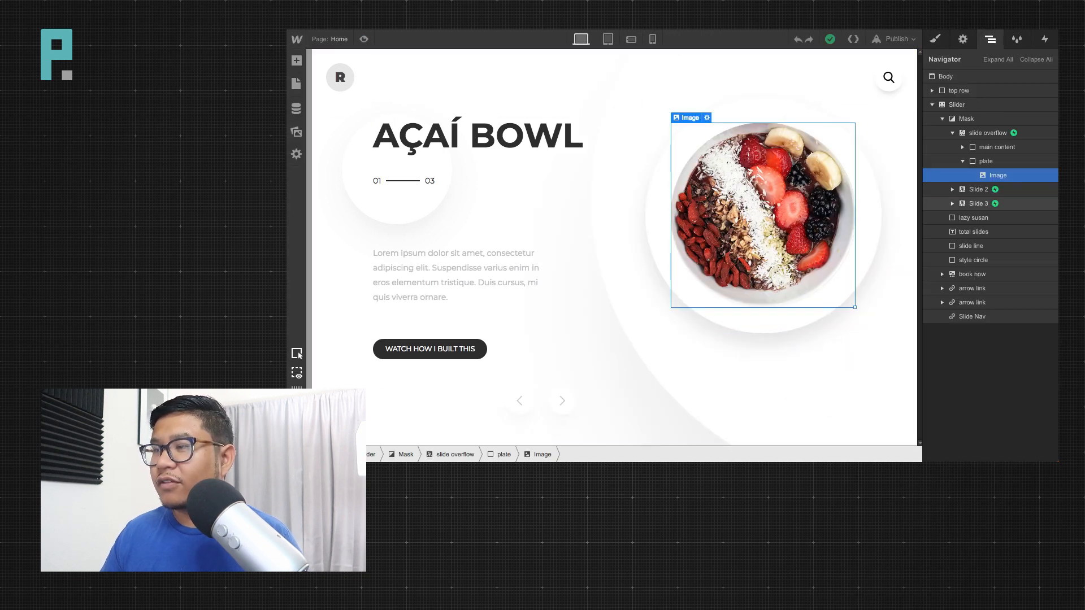
pyautogui.click(980, 134)
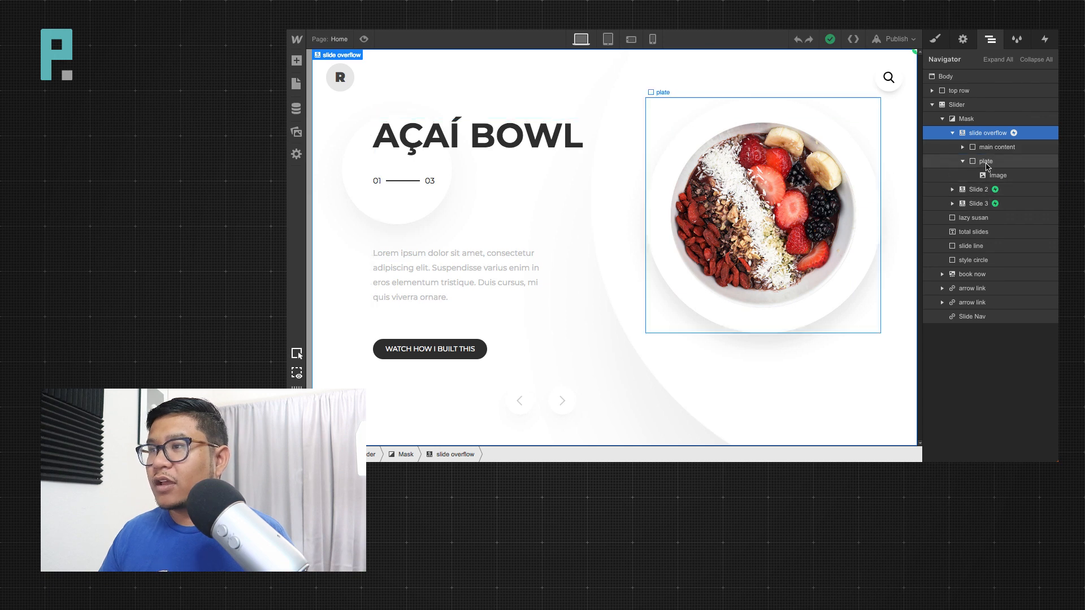
pyautogui.click(983, 162)
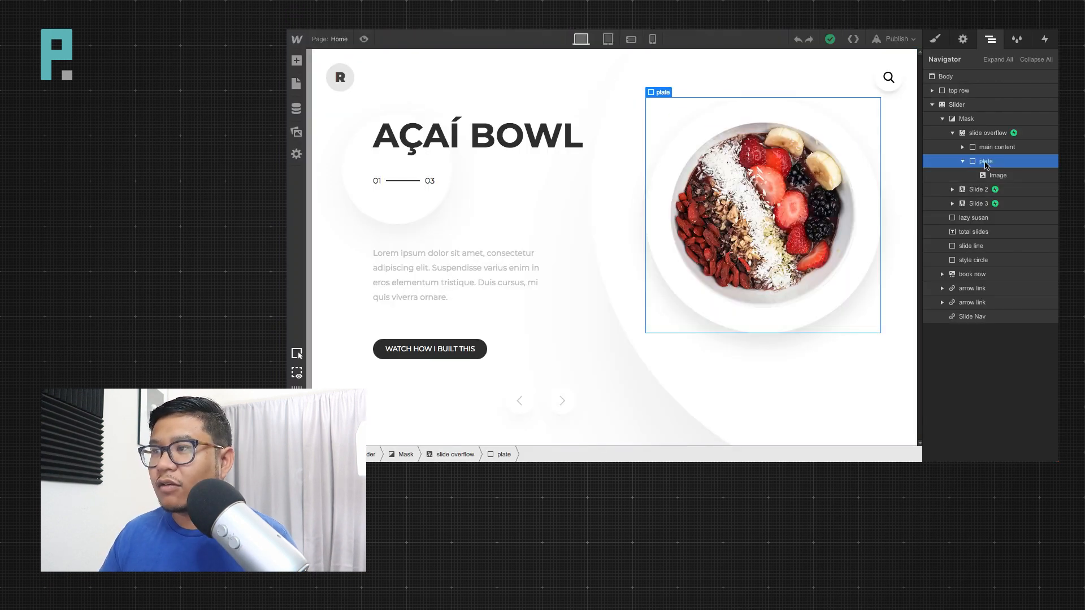
pyautogui.press('a')
pyautogui.moveTo(339, 219); pyautogui.dragTo(994, 205)
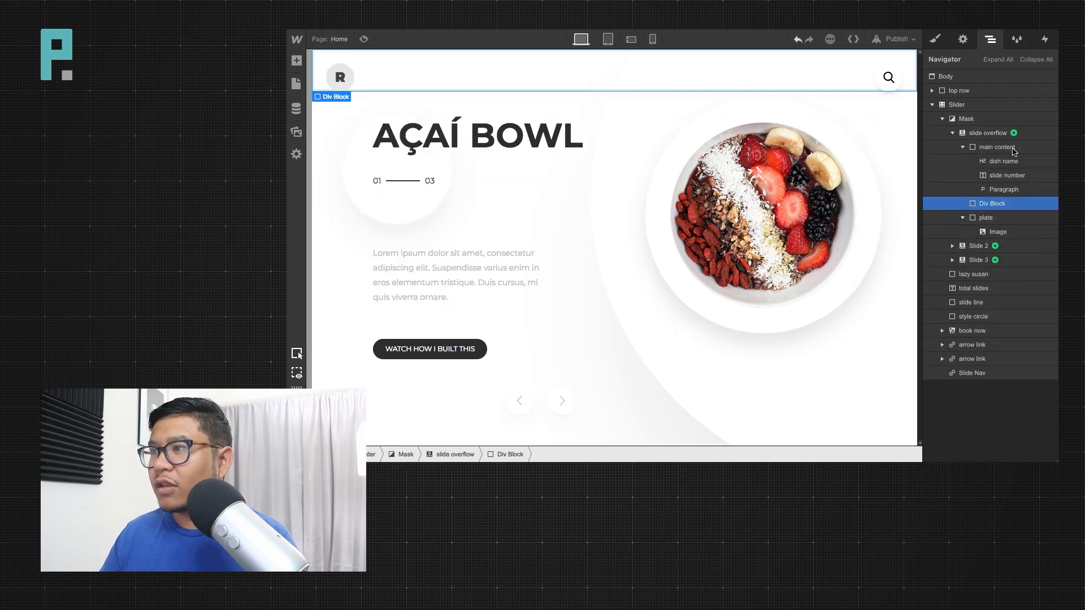
# Give the new div block a new class named "plate container".
pyautogui.click(935, 39)
pyautogui.click(991, 96)
pyautogui.write('pla')
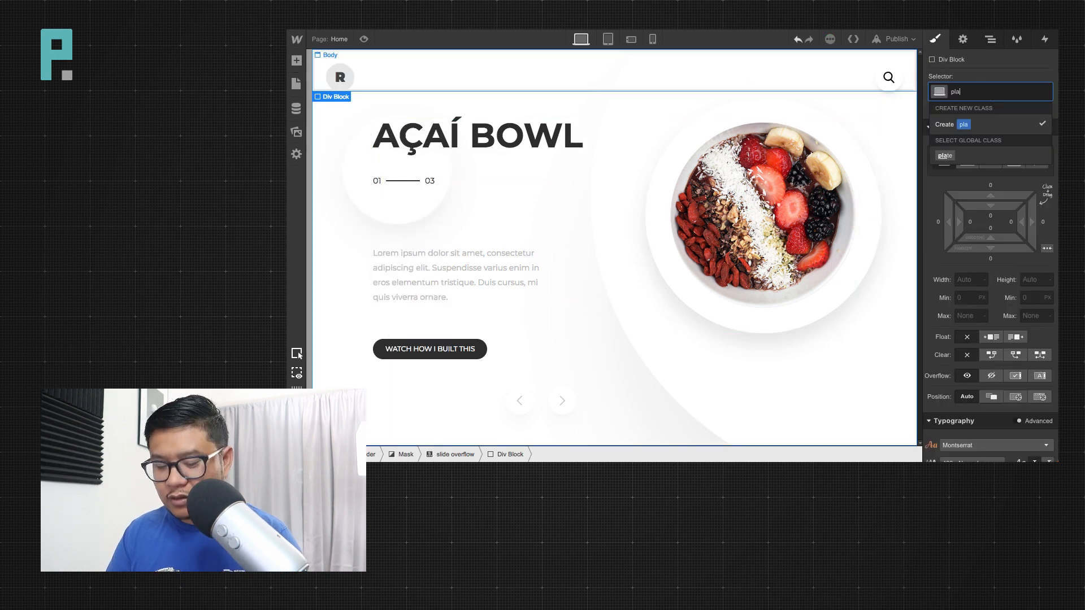
pyautogui.write('te container')
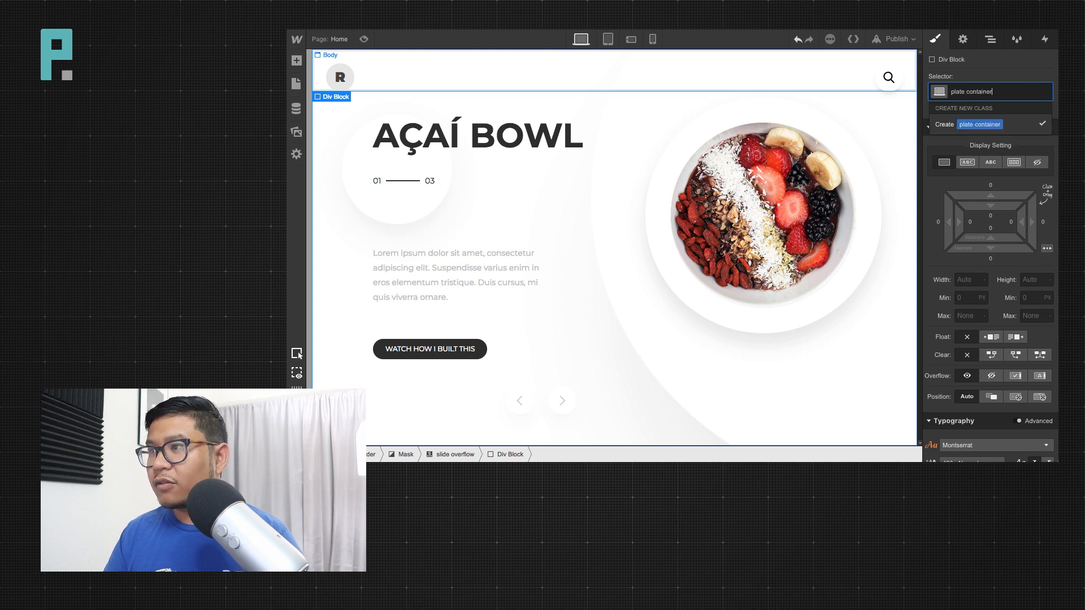
pyautogui.press('Return')
# Nest the first slide's plate inside plate container and collapse the main content branch.
pyautogui.click(992, 39)
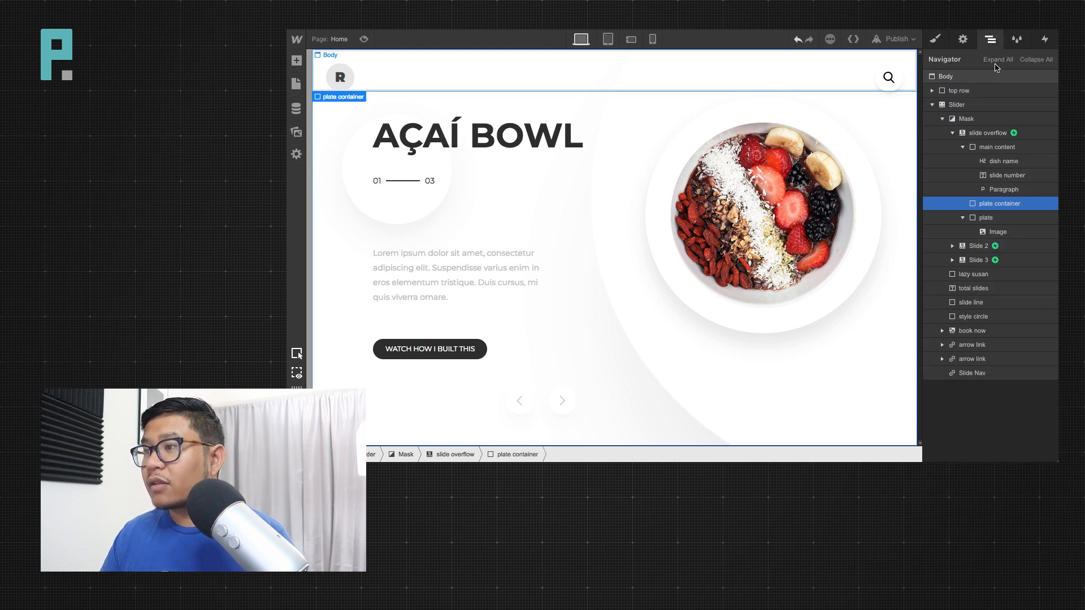
pyautogui.moveTo(980, 210); pyautogui.dragTo(991, 206)
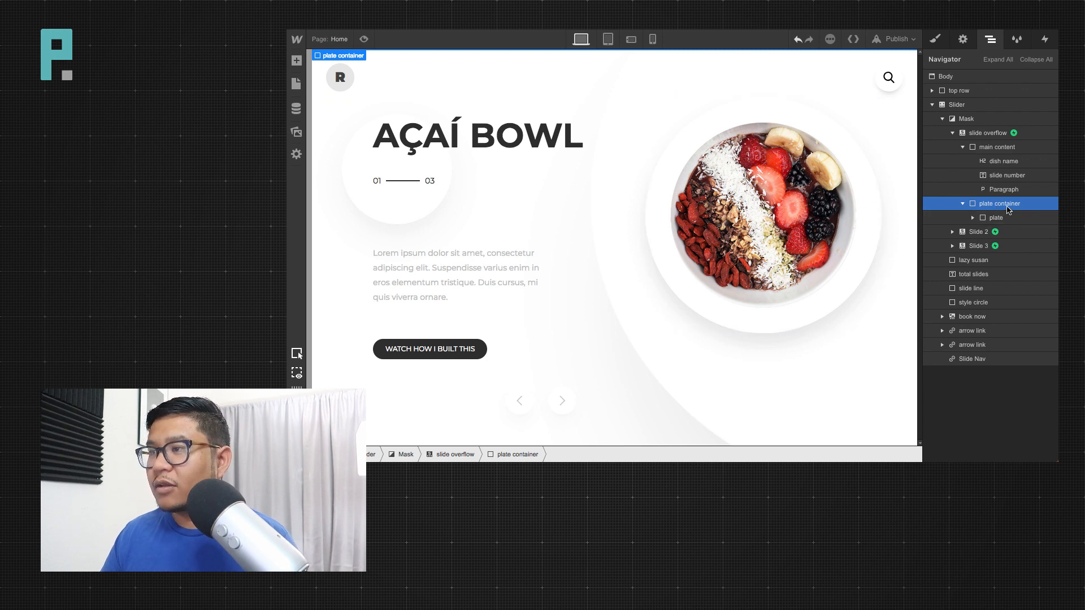
pyautogui.click(1010, 151)
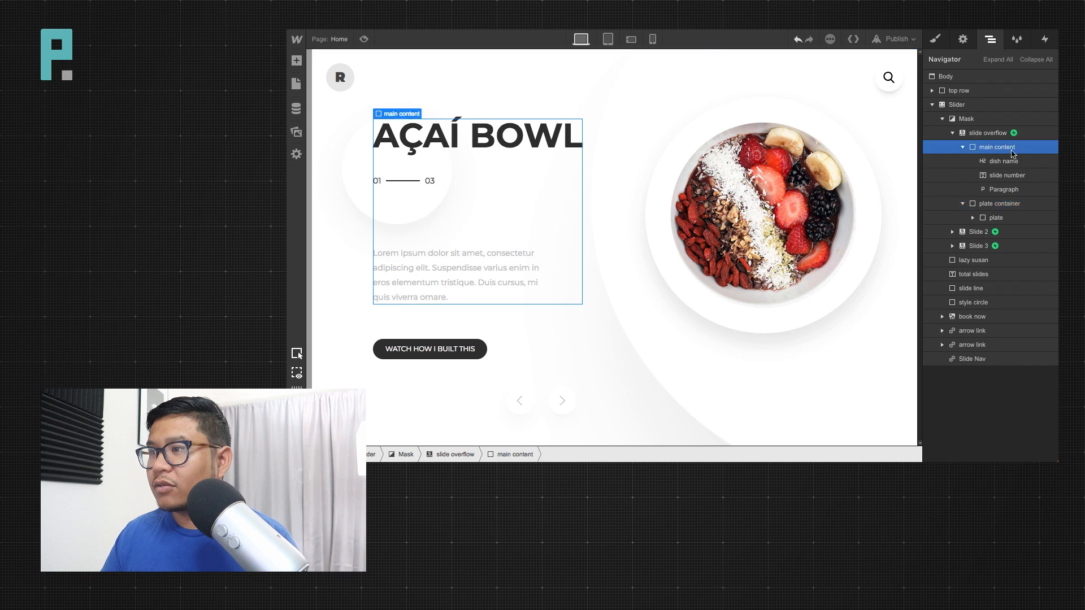
pyautogui.click(963, 147)
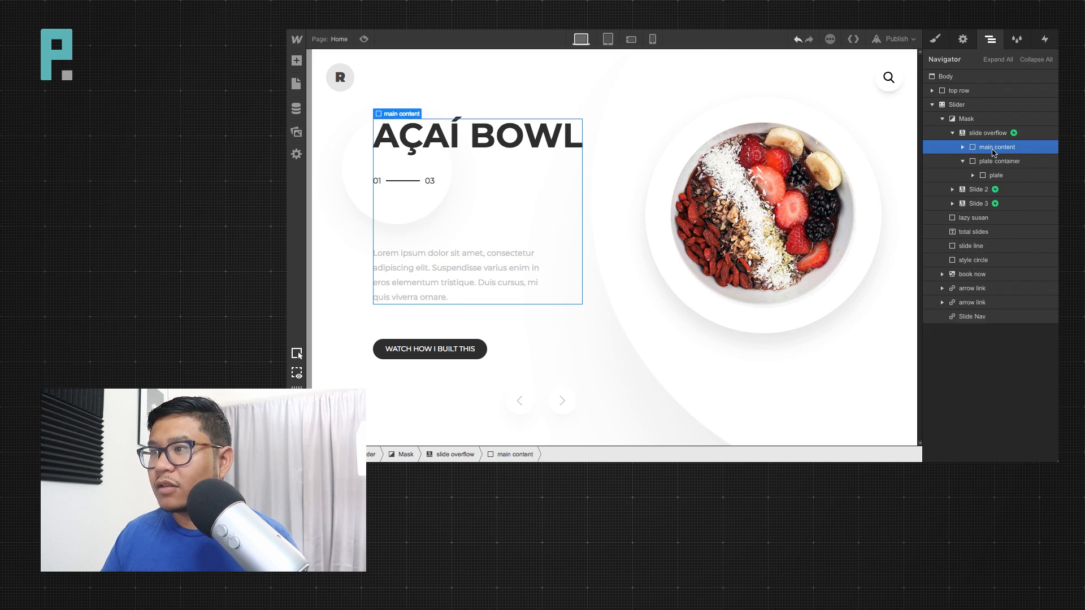
# Set the display of plate container to flex.
pyautogui.click(996, 161)
pyautogui.click(939, 41)
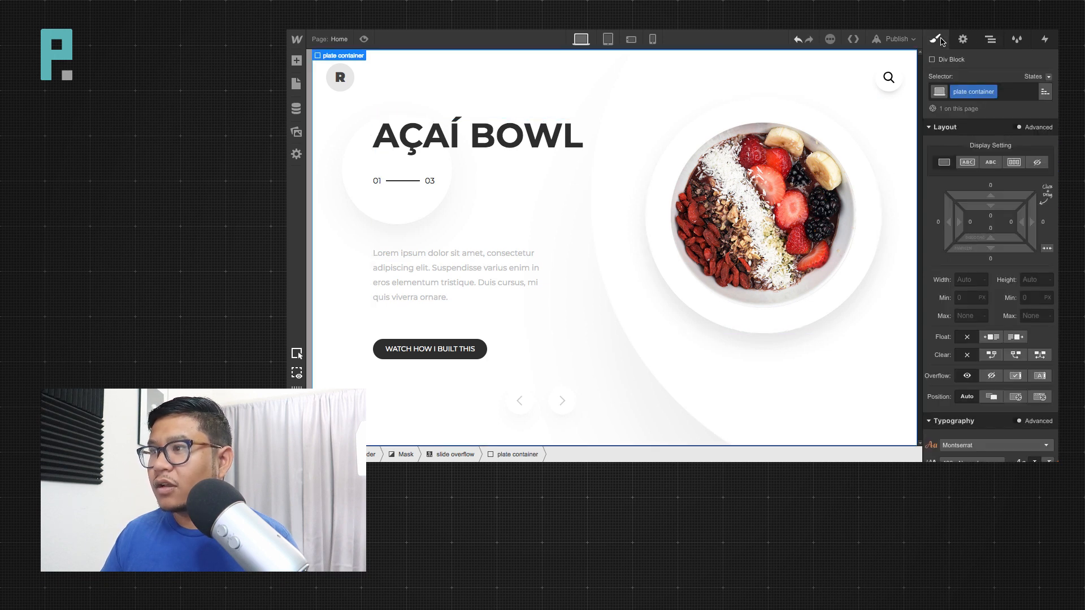
pyautogui.scroll(-2, 965, 338)
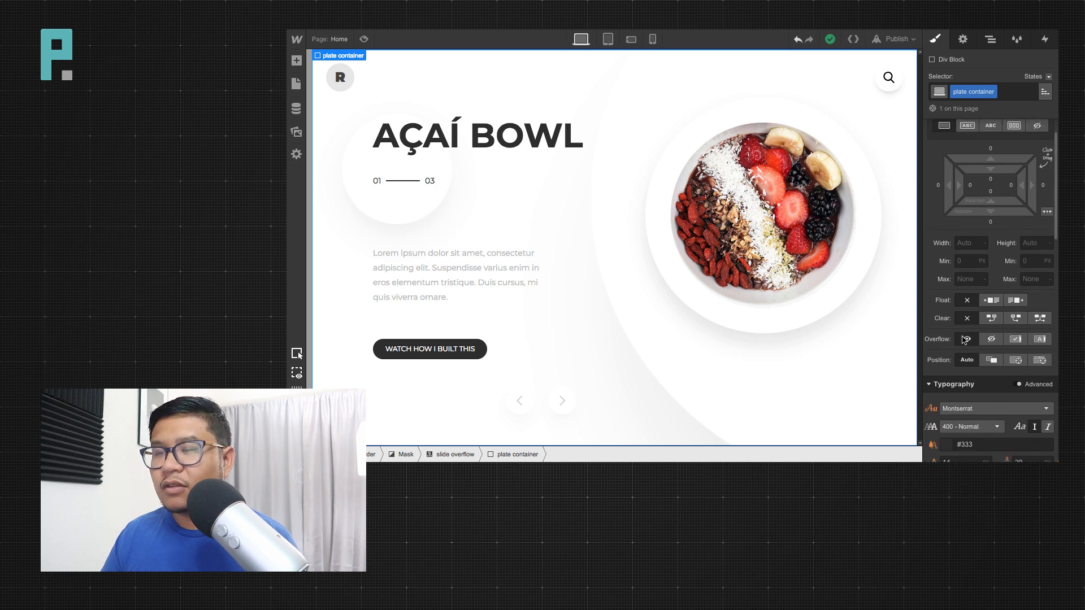
pyautogui.click(965, 339)
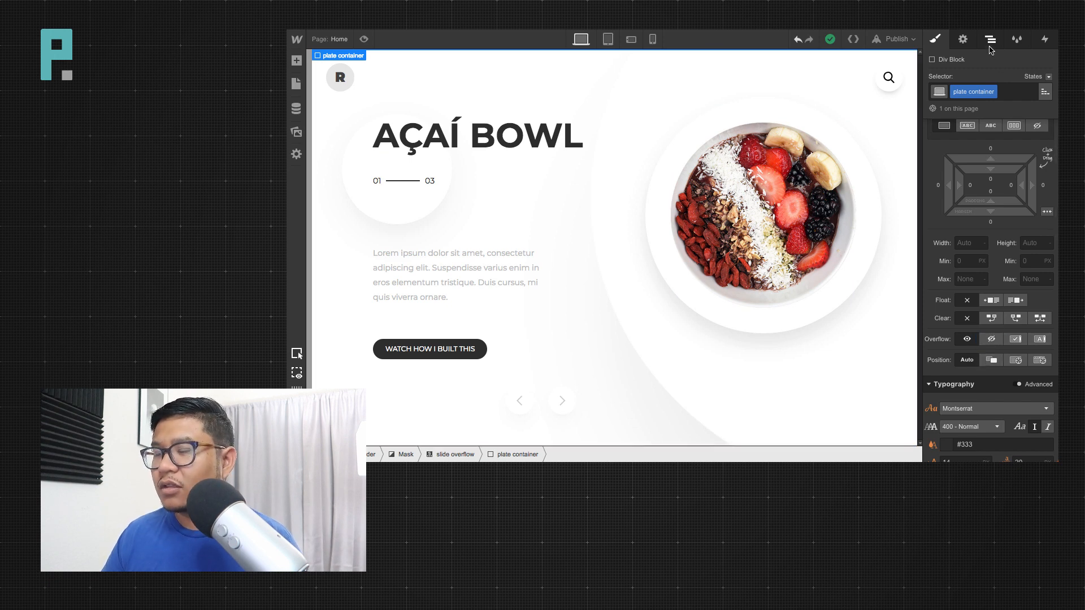
pyautogui.click(1015, 126)
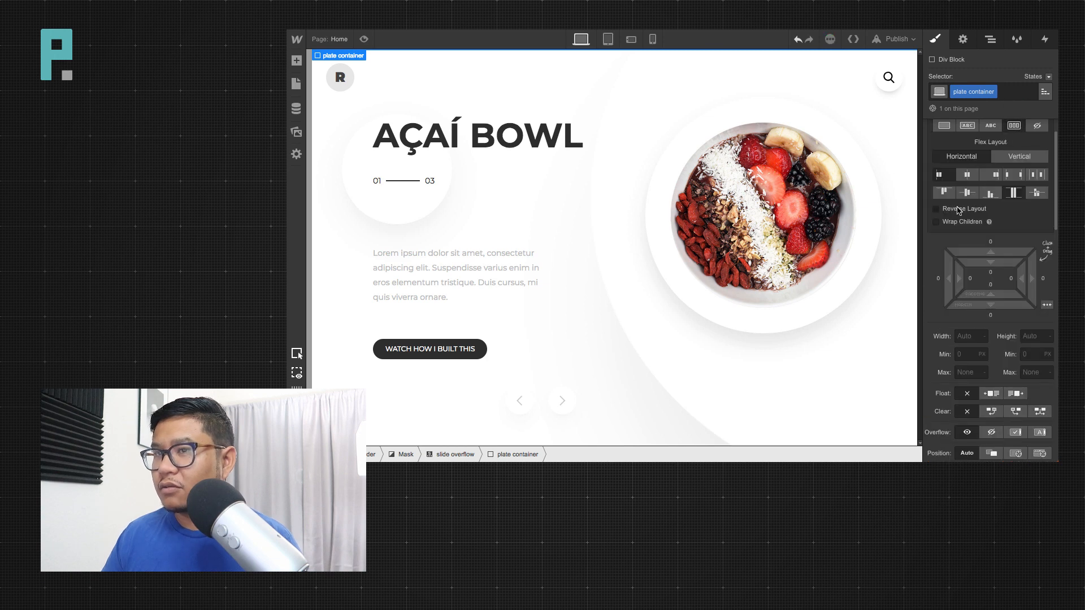
# Reset the position setting of the plate element to Auto, removing its absolute placement.
pyautogui.click(992, 41)
pyautogui.click(992, 172)
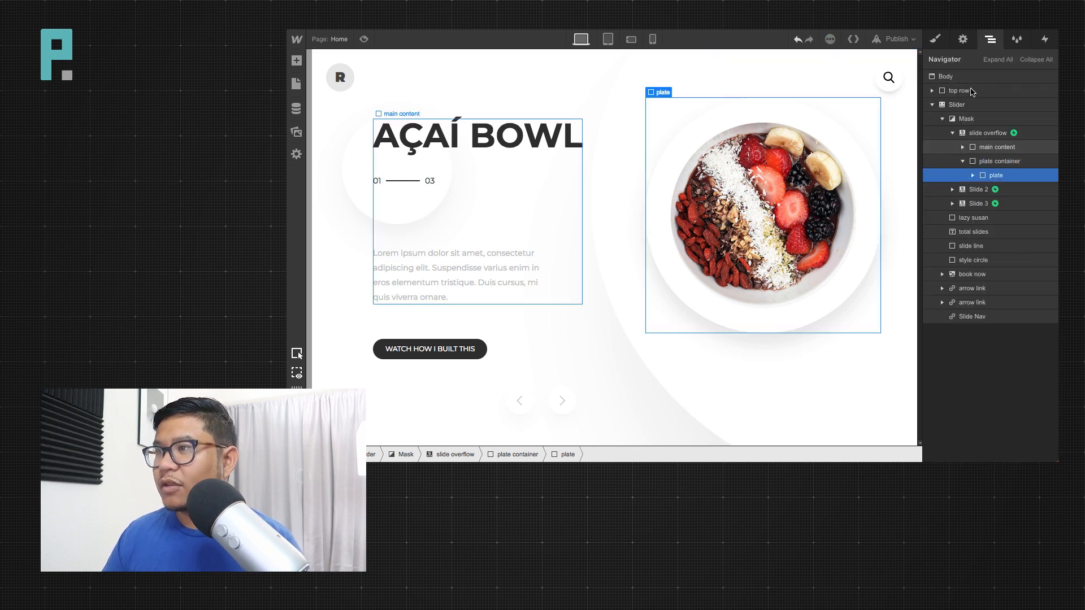
pyautogui.click(935, 39)
pyautogui.scroll(-3, 982, 315)
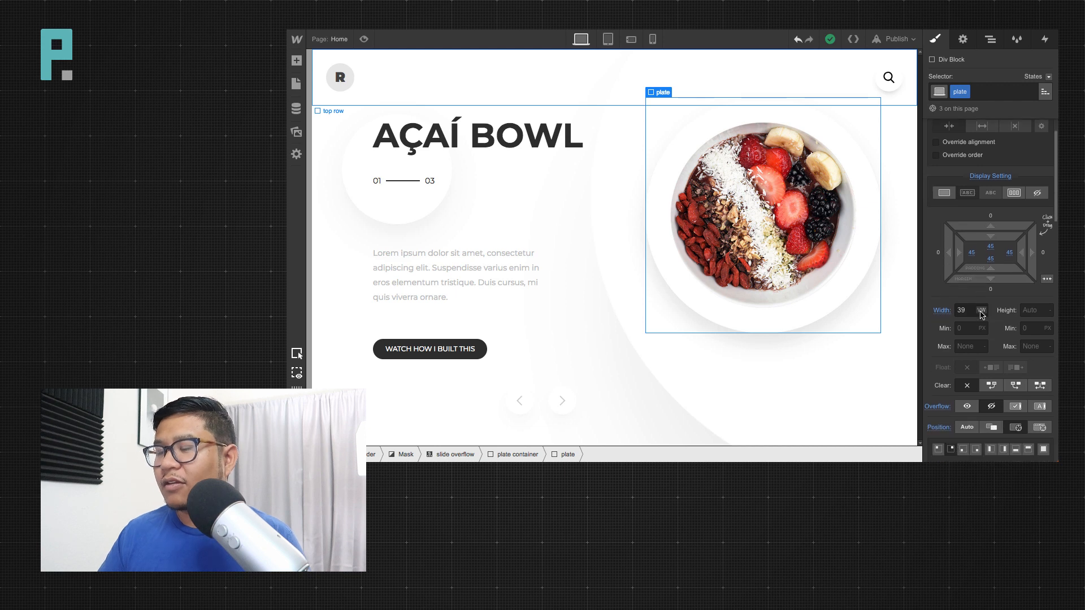
pyautogui.scroll(-3, 983, 339)
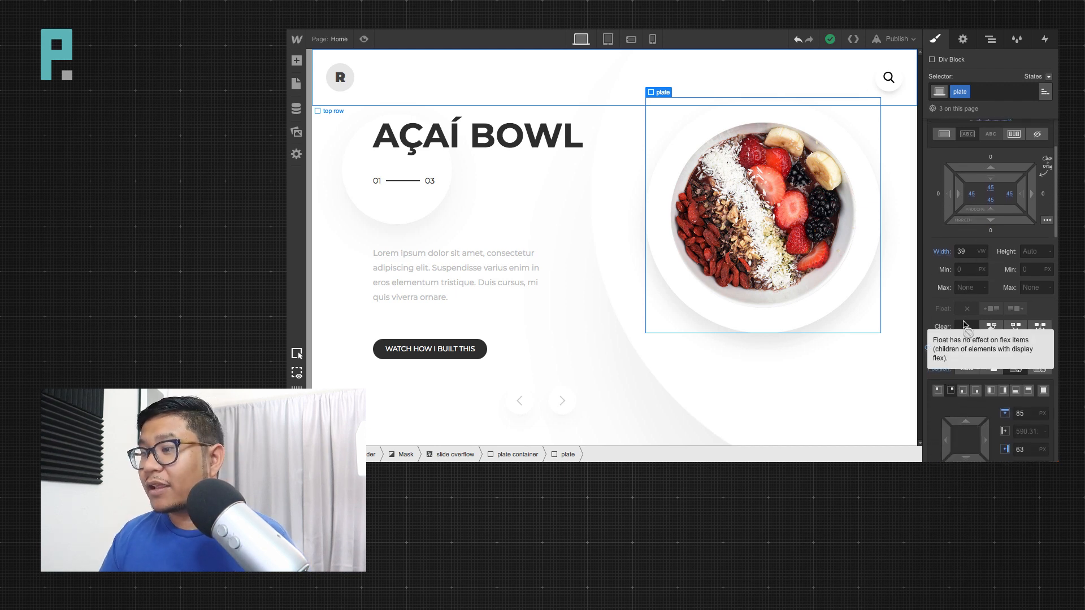
pyautogui.scroll(-1, 988, 387)
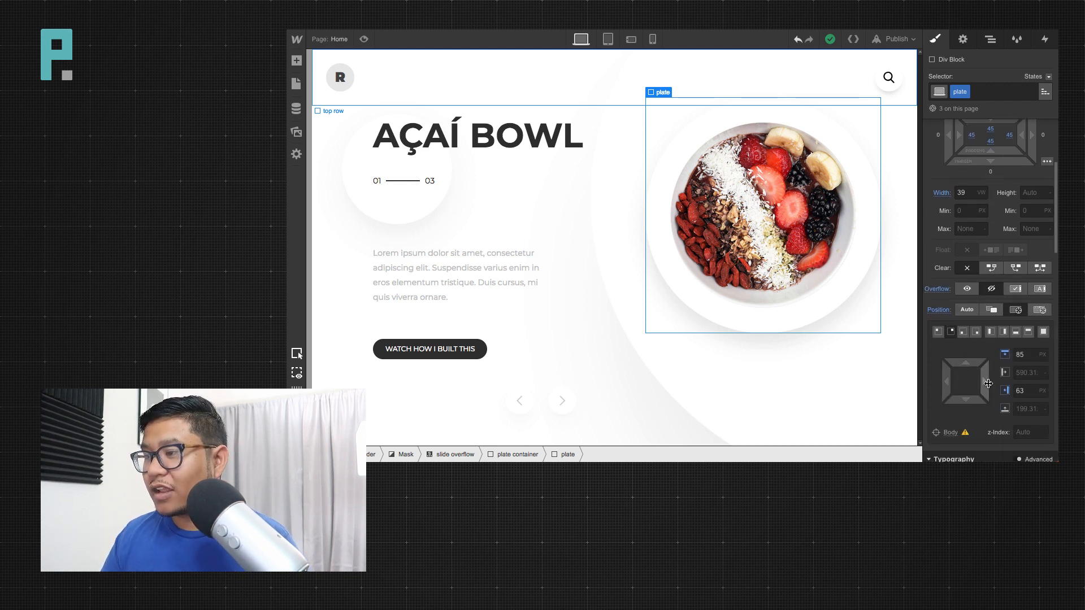
pyautogui.keyDown('alt'); pyautogui.click(938, 310); pyautogui.keyUp('alt')
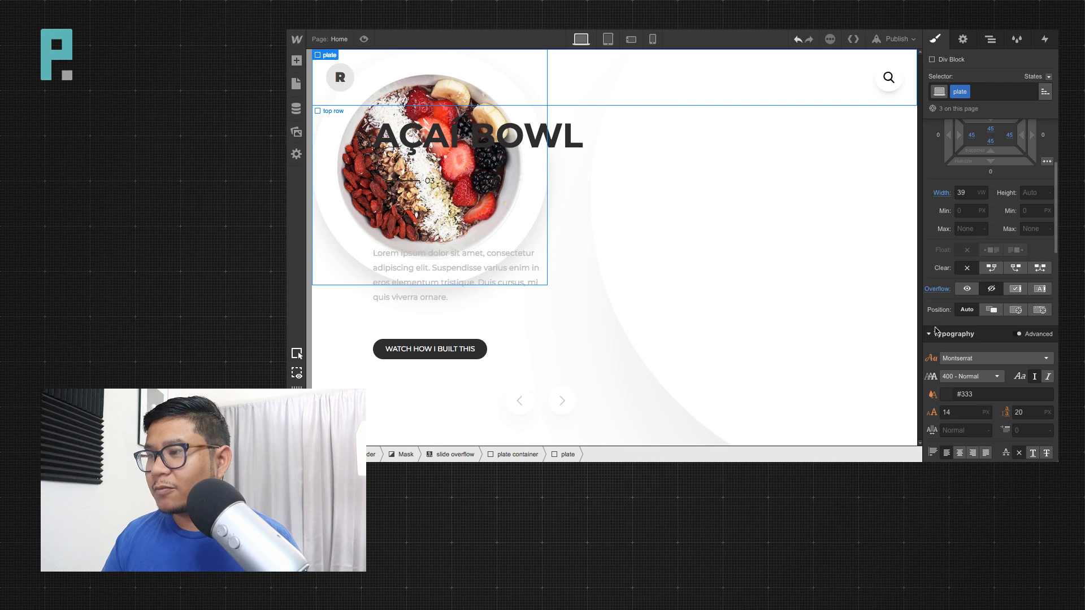
# Set the height of plate container to 100 VH.
pyautogui.click(990, 39)
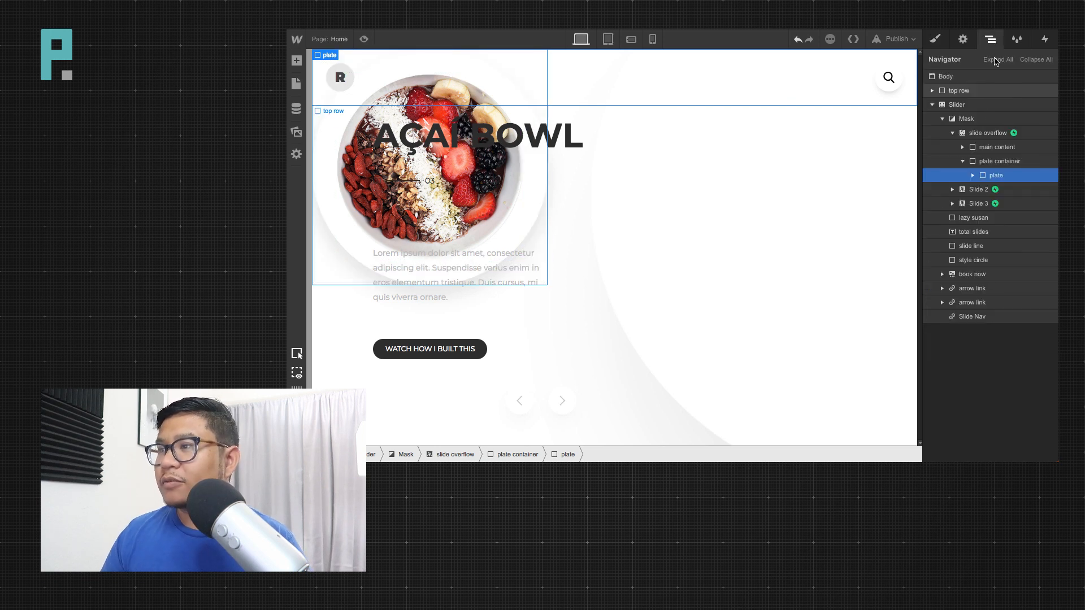
pyautogui.click(1011, 162)
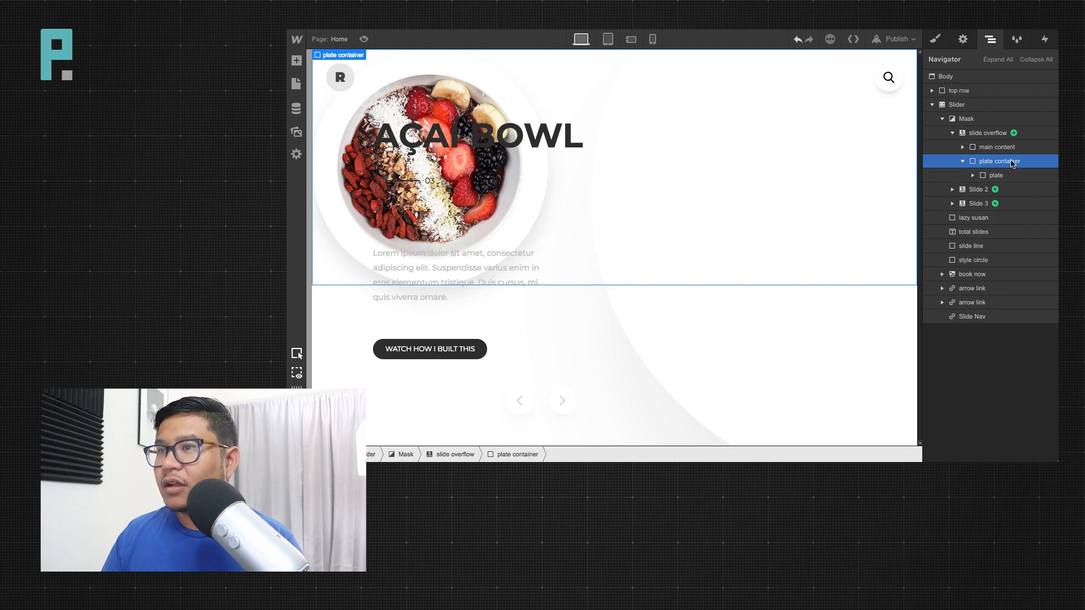
pyautogui.click(936, 39)
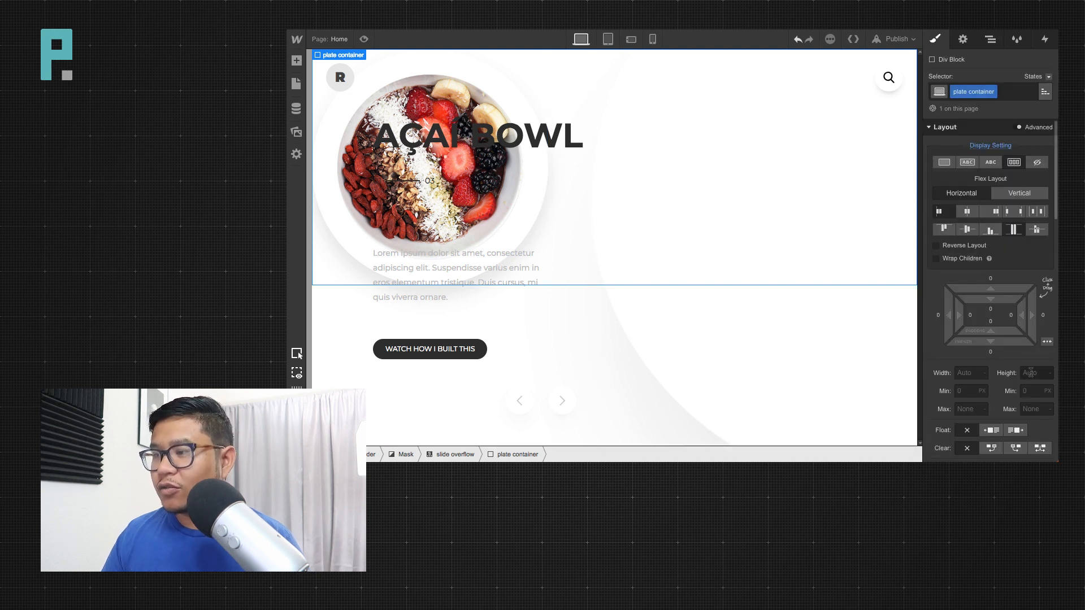
pyautogui.click(1026, 373)
pyautogui.write('100vh')
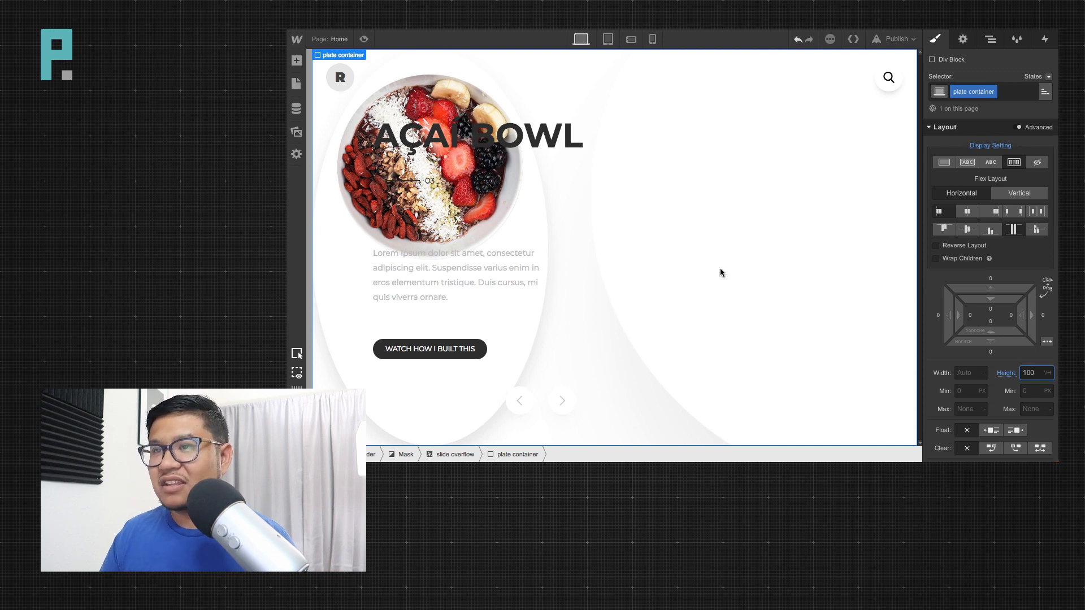
# Change the flex alignment of plate container from stretch to center so the plate is vertically centered.
pyautogui.click(991, 40)
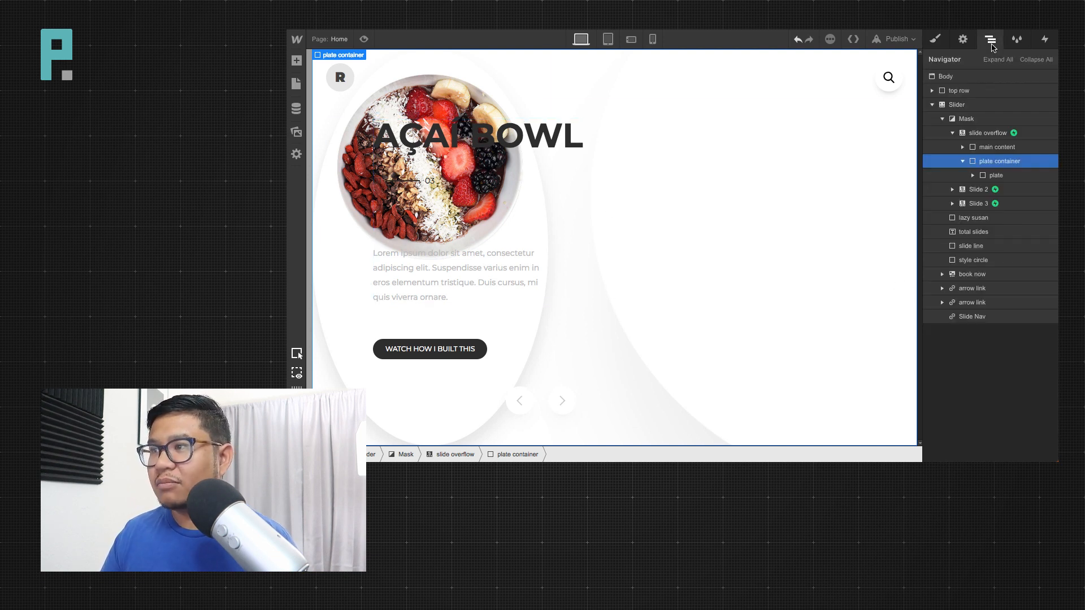
pyautogui.click(995, 175)
pyautogui.click(994, 161)
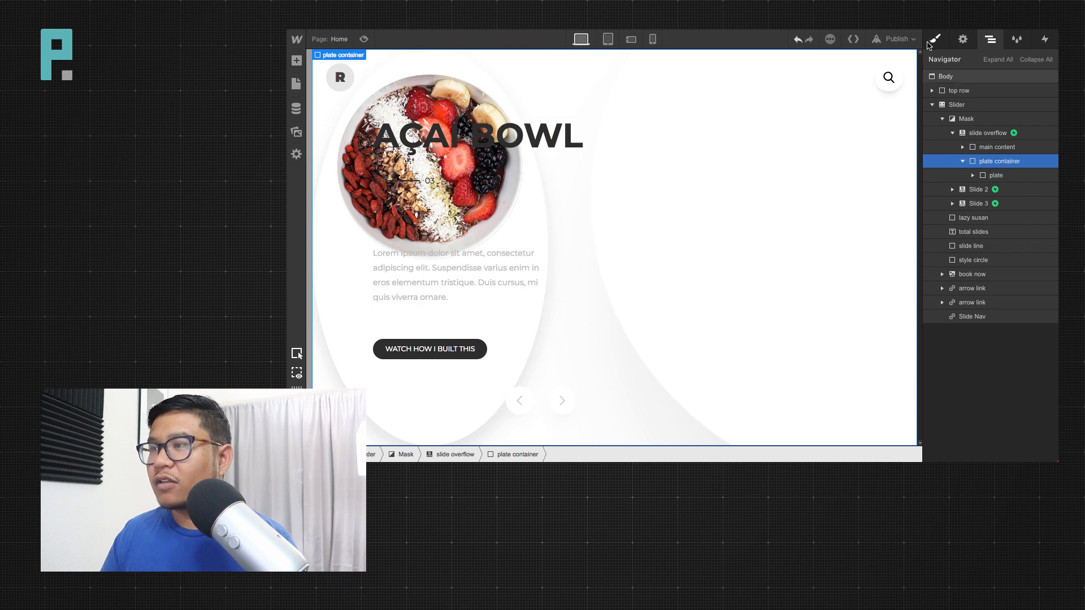
pyautogui.press('s')
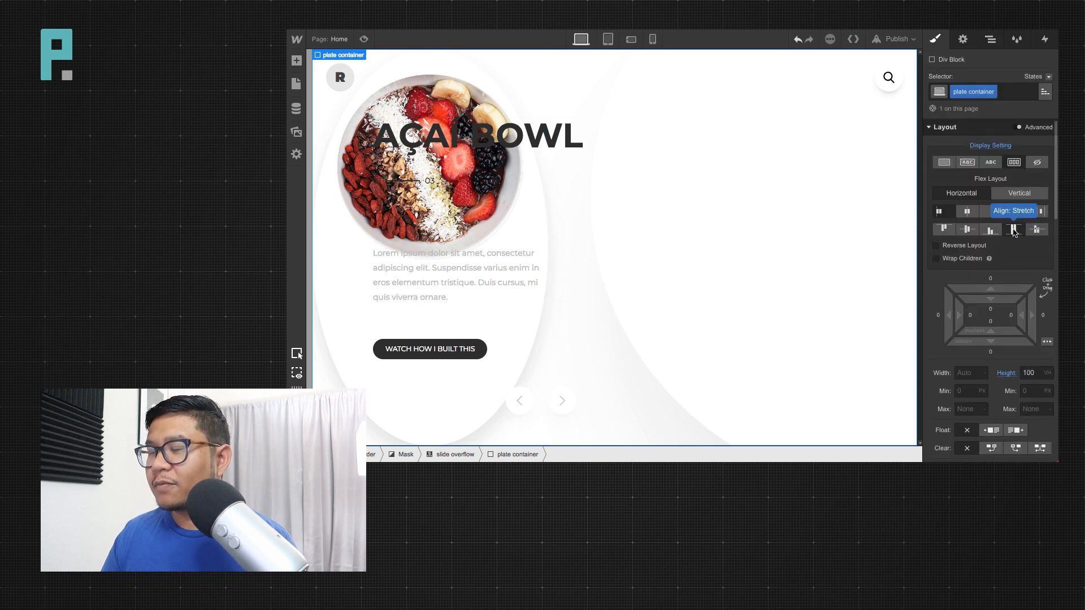
pyautogui.click(970, 233)
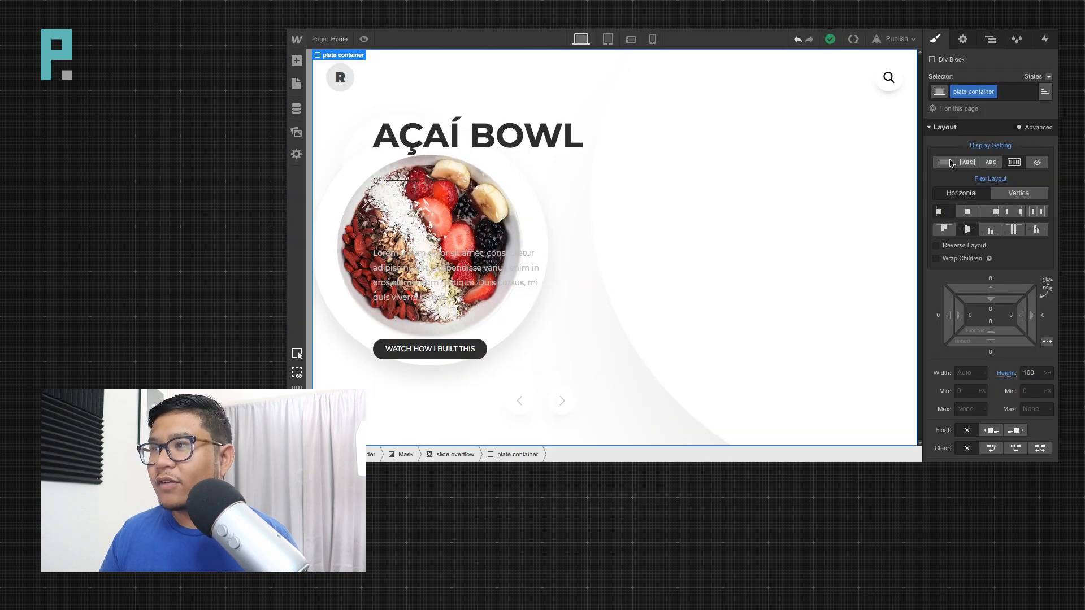
pyautogui.scroll(-3, 997, 298)
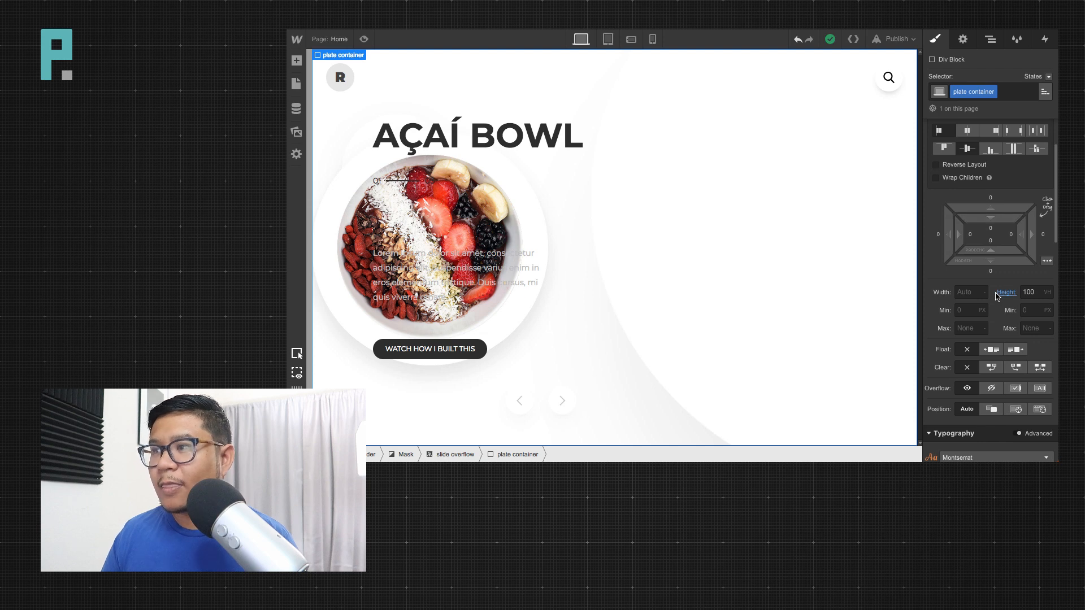
# Set the position of plate container to absolute and anchor it along the full height of the right edge.
pyautogui.scroll(-2, 997, 297)
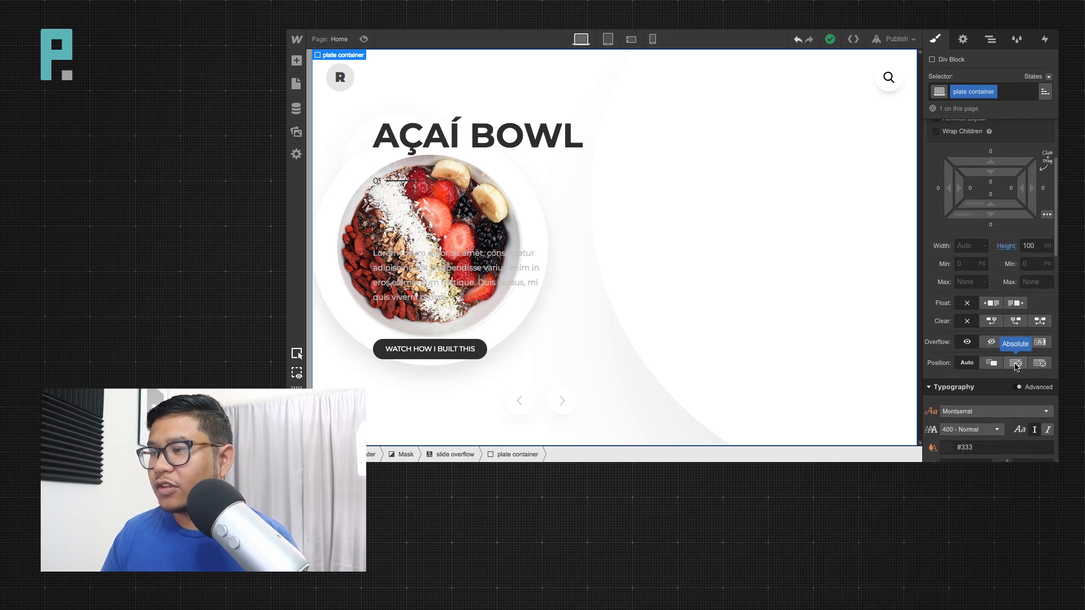
pyautogui.click(1016, 364)
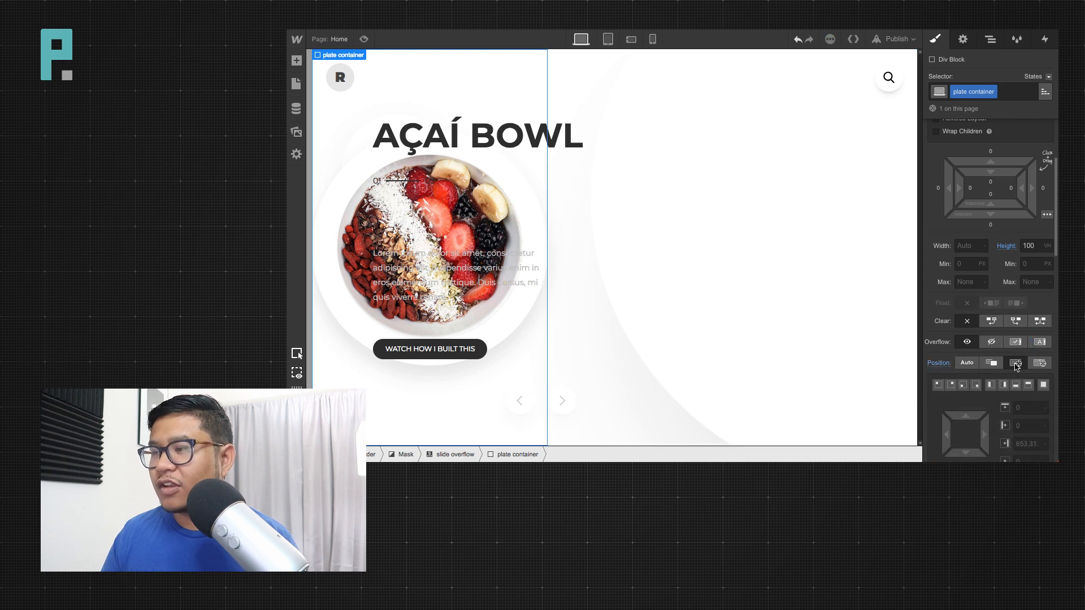
pyautogui.scroll(-5, 1000, 316)
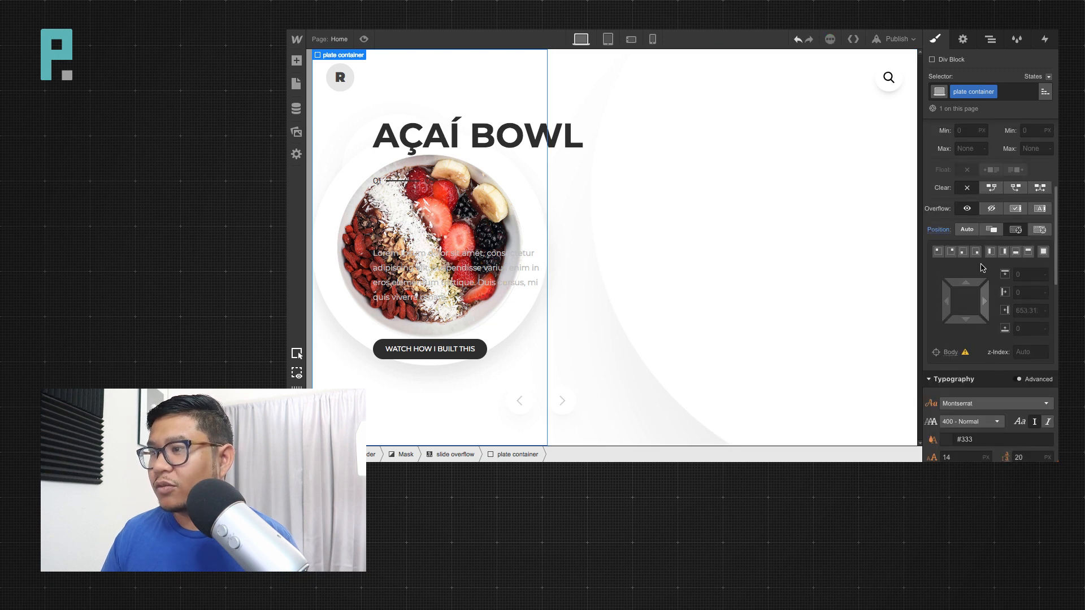
pyautogui.click(1003, 252)
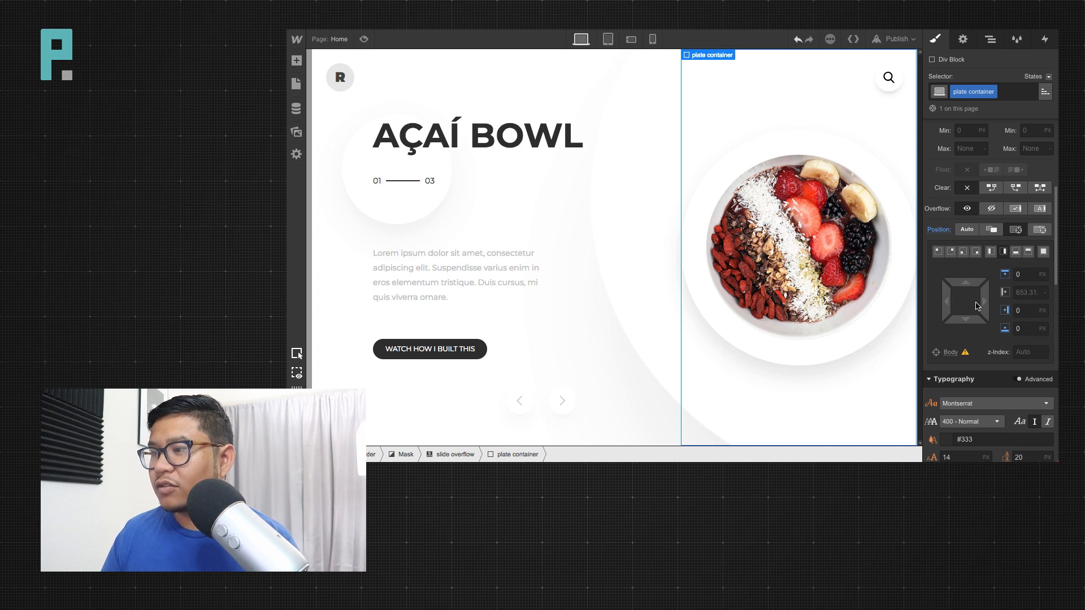
# Offset plate container 60 px from the right, clear its bottom offset, and set its top offset to -60 px.
pyautogui.moveTo(986, 299); pyautogui.dragTo(885, 289)
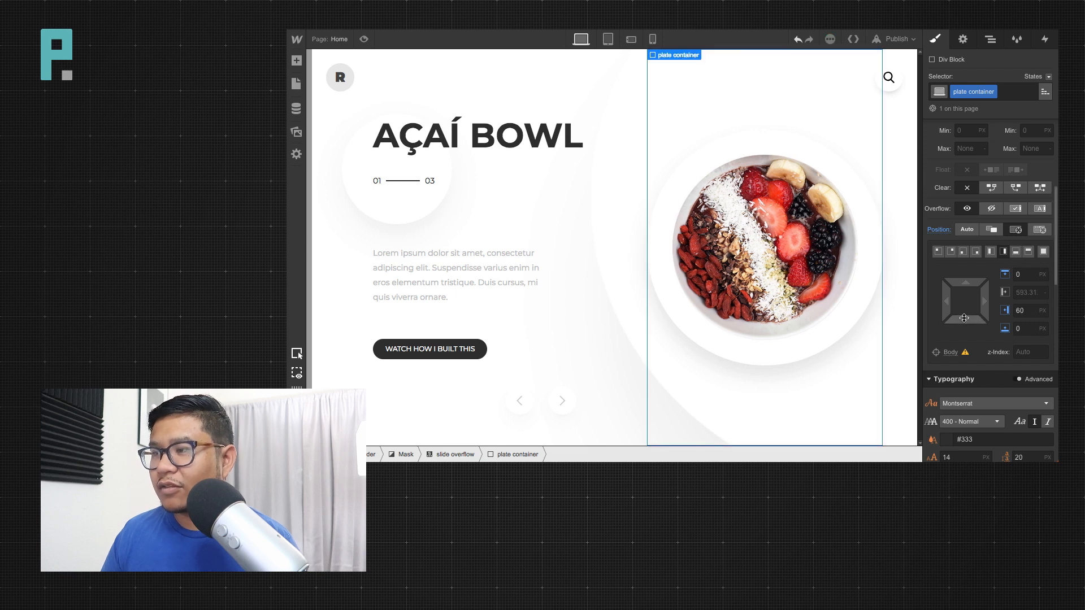
pyautogui.click(1006, 330)
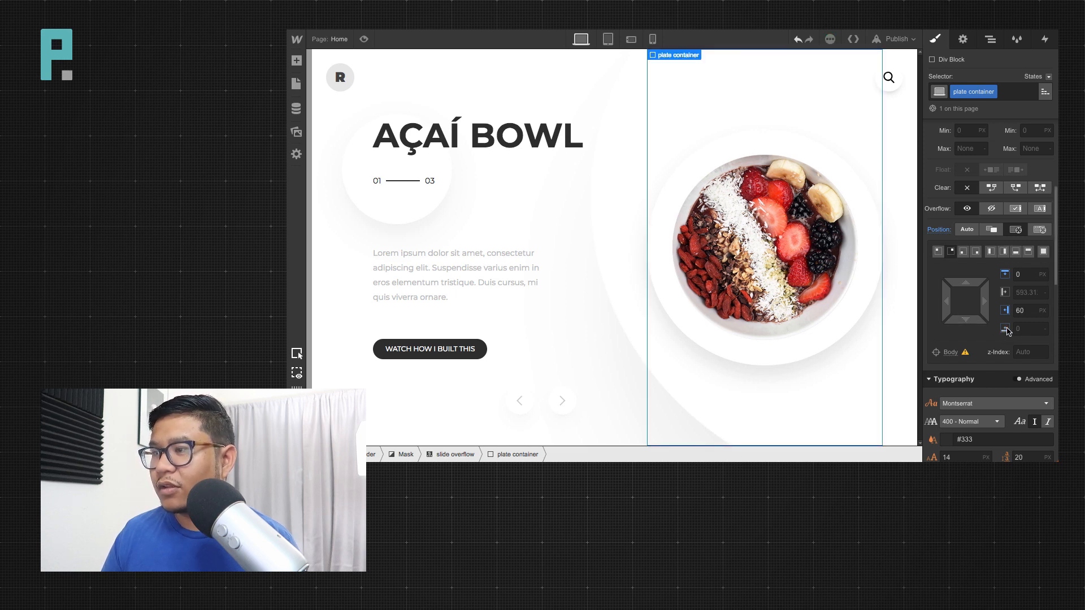
pyautogui.moveTo(964, 282); pyautogui.dragTo(960, 184)
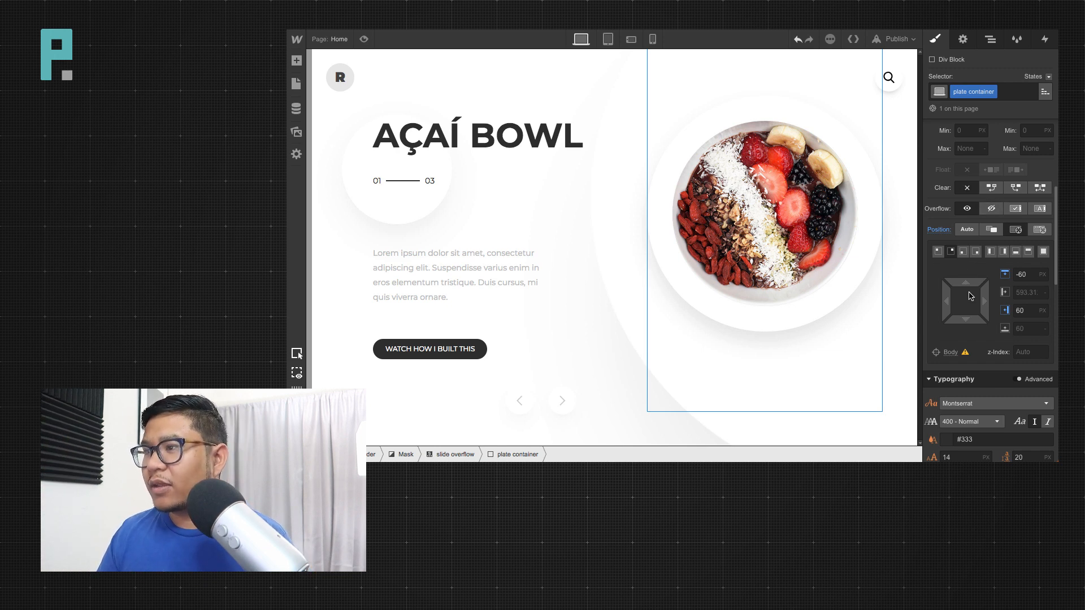
# Set the width of plate container to 100 VW.
pyautogui.scroll(5, 969, 296)
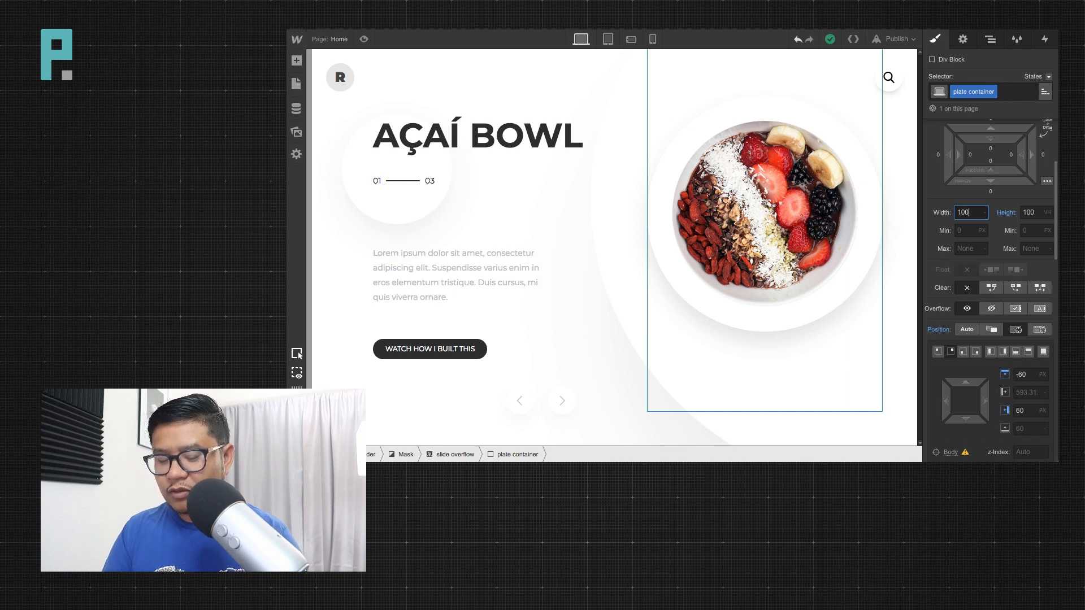
pyautogui.write('vw')
pyautogui.press('Return')
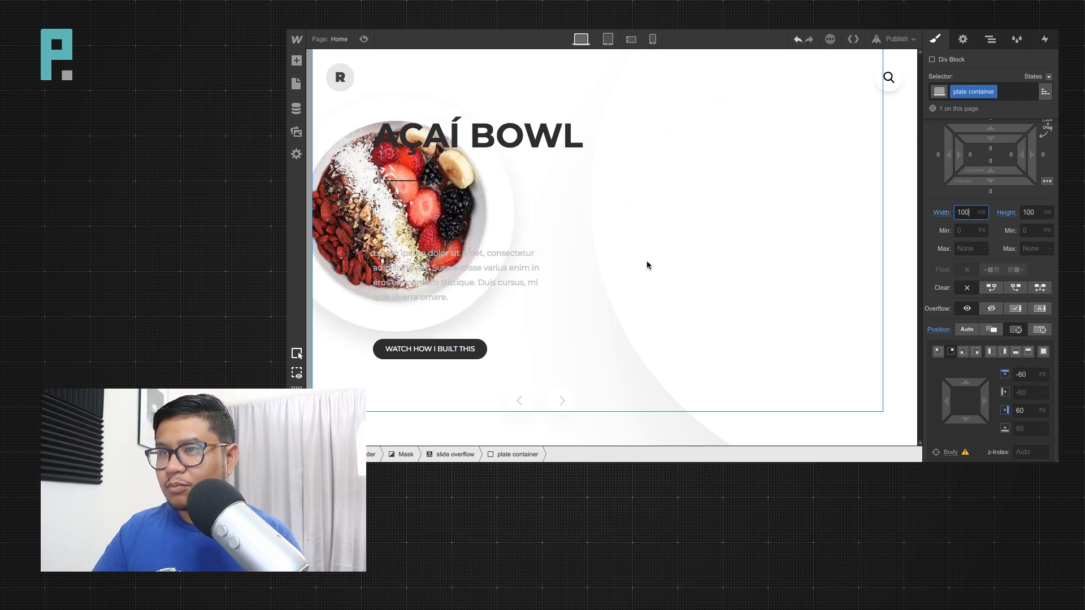
# Try a -17 degree Z rotation transform on plate container and delete it.
pyautogui.scroll(-1, 1015, 321)
pyautogui.scroll(-10, 1015, 321)
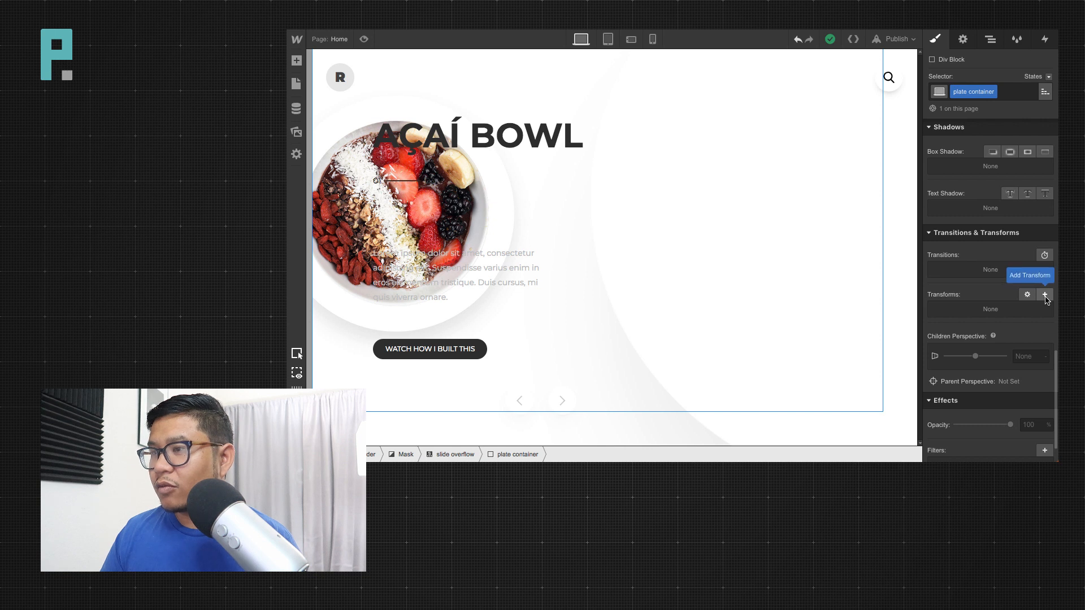
pyautogui.click(1045, 296)
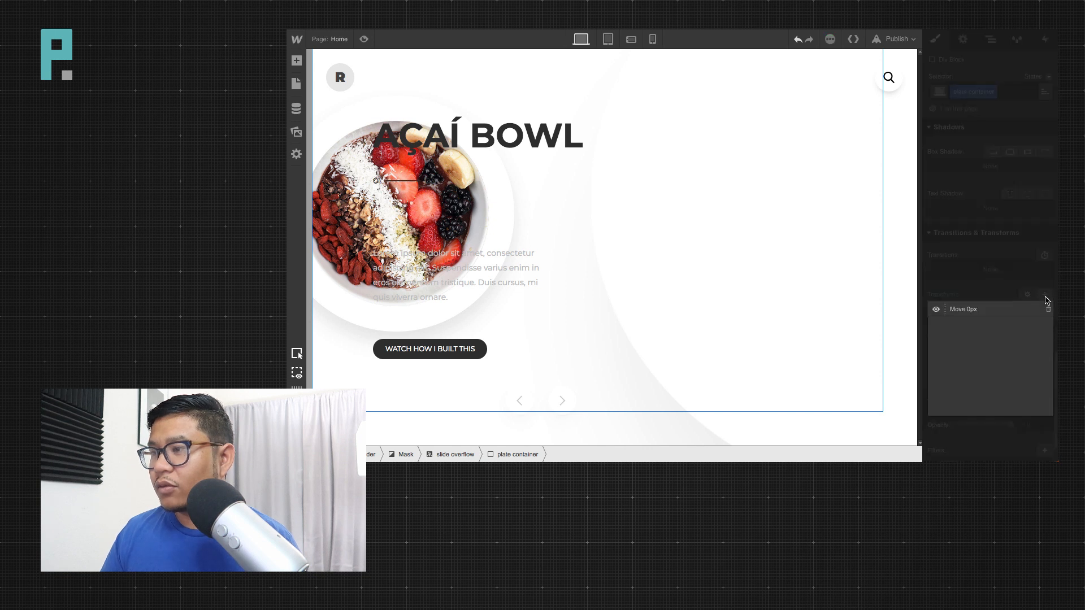
pyautogui.click(1005, 353)
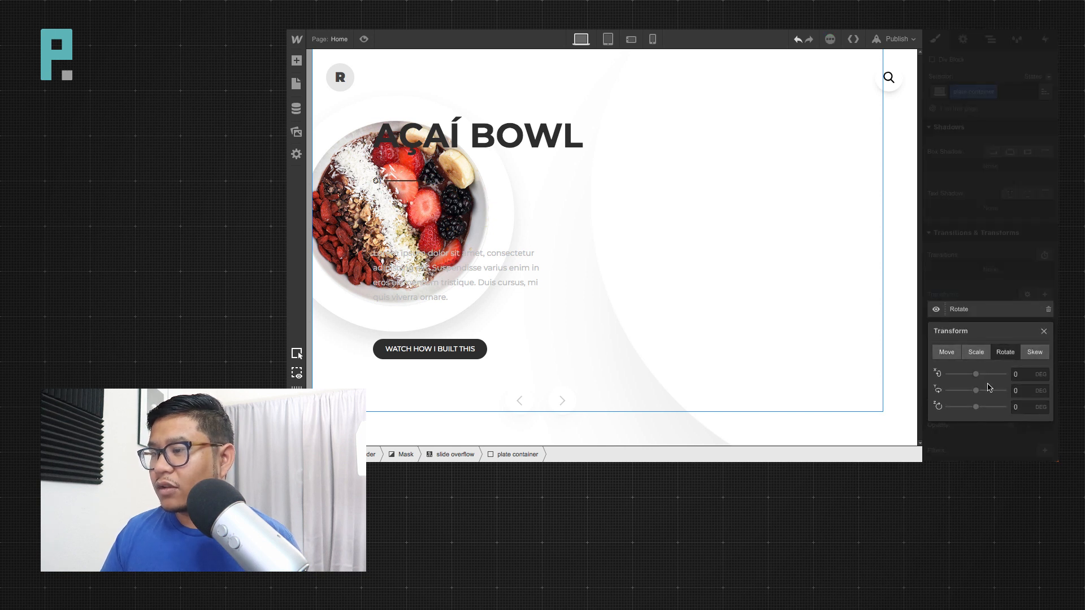
pyautogui.moveTo(977, 409)
pyautogui.mouseDown()
pyautogui.moveTo(961, 406)
pyautogui.moveTo(973, 406)
pyautogui.mouseUp()
pyautogui.click(1043, 332)
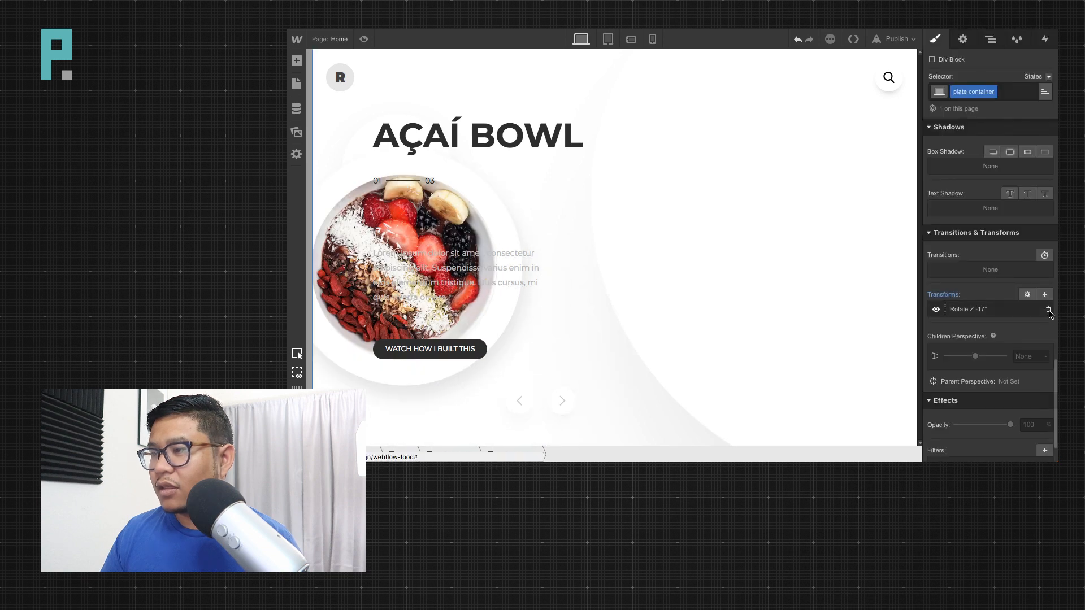
# Set the offsets of plate container to -560 px from the right and -45 px from the top.
pyautogui.scroll(5, 1003, 316)
pyautogui.scroll(5, 1003, 316)
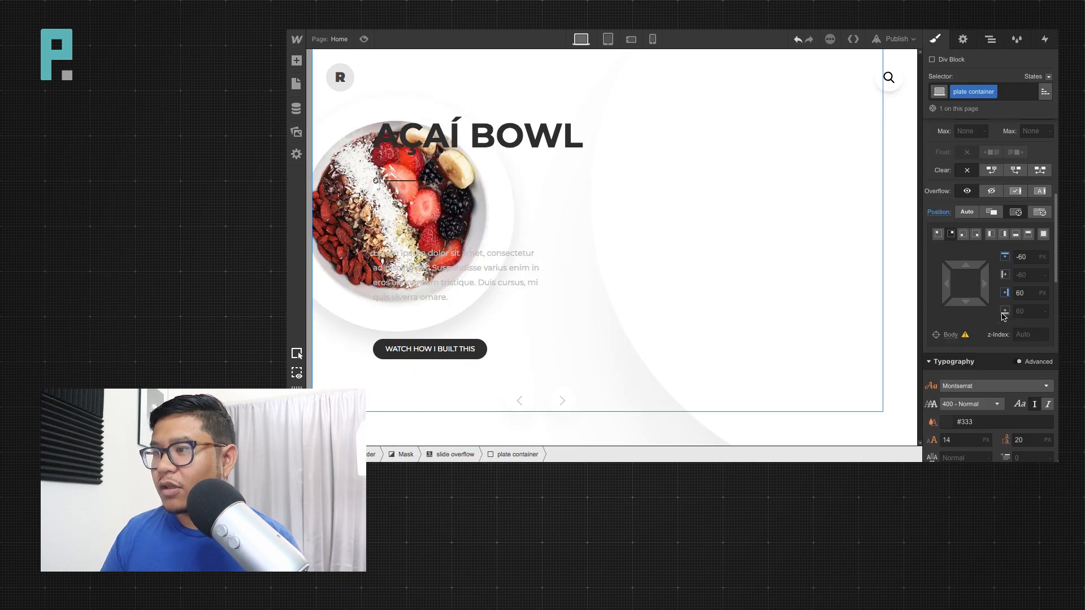
pyautogui.moveTo(956, 303); pyautogui.dragTo(1056, 333)
pyautogui.moveTo(985, 329)
pyautogui.mouseDown()
pyautogui.moveTo(1056, 325)
pyautogui.moveTo(1002, 334)
pyautogui.mouseUp()
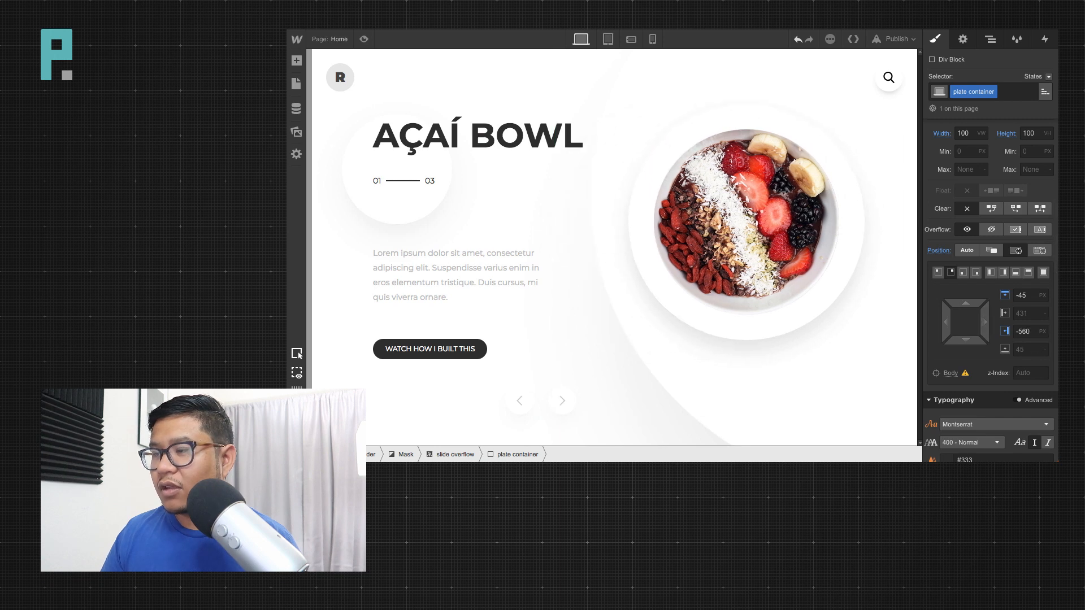
# Add a rotate transform to plate container with the Z angle at -3 degrees.
pyautogui.scroll(-5, 1002, 335)
pyautogui.scroll(-10, 1002, 334)
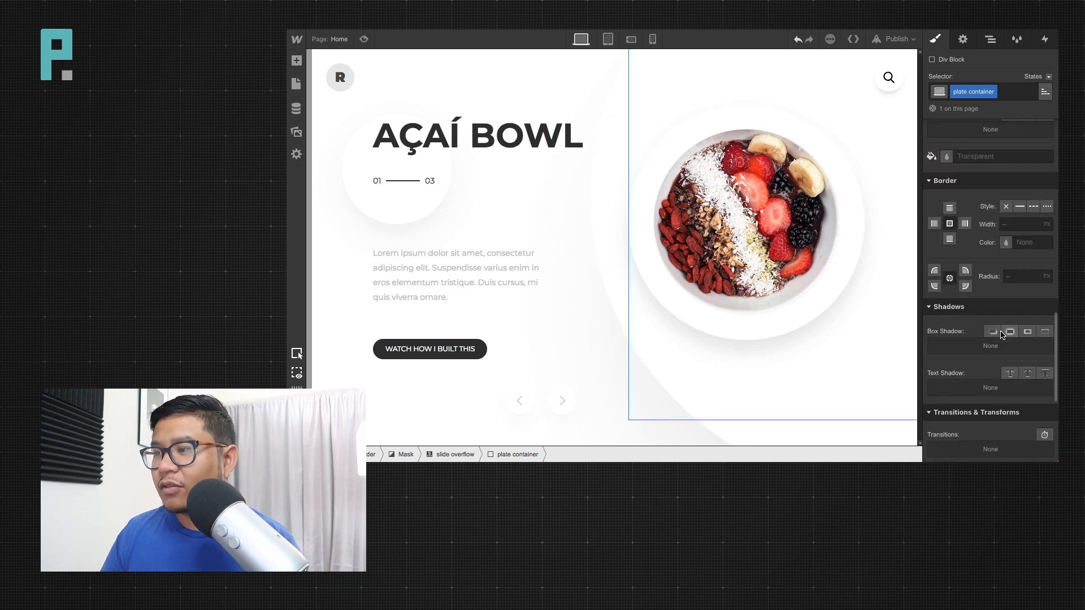
pyautogui.click(1044, 333)
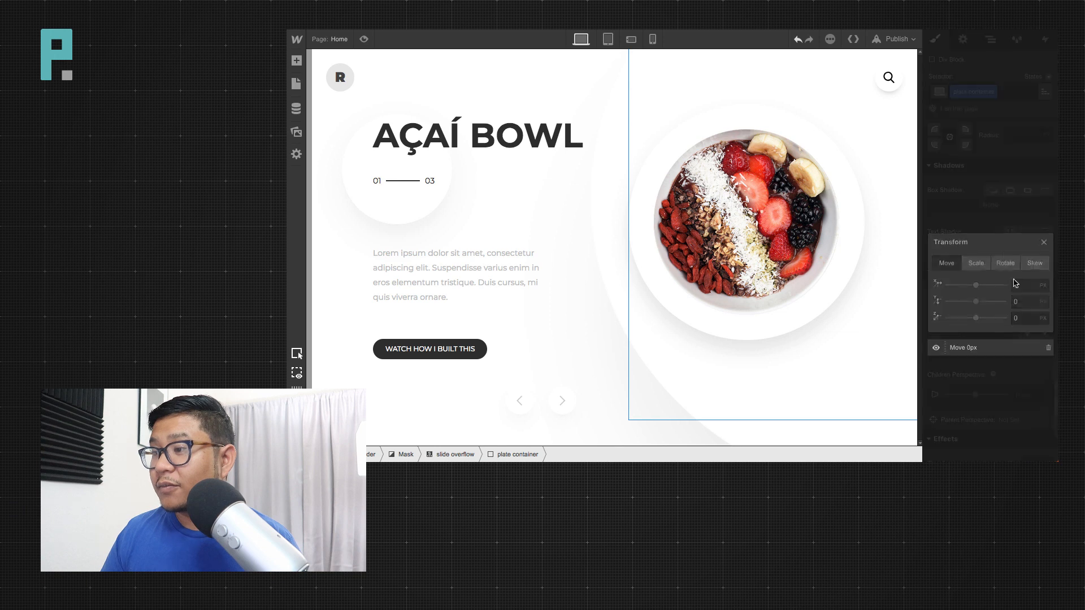
pyautogui.click(1005, 265)
pyautogui.moveTo(977, 321); pyautogui.dragTo(977, 321)
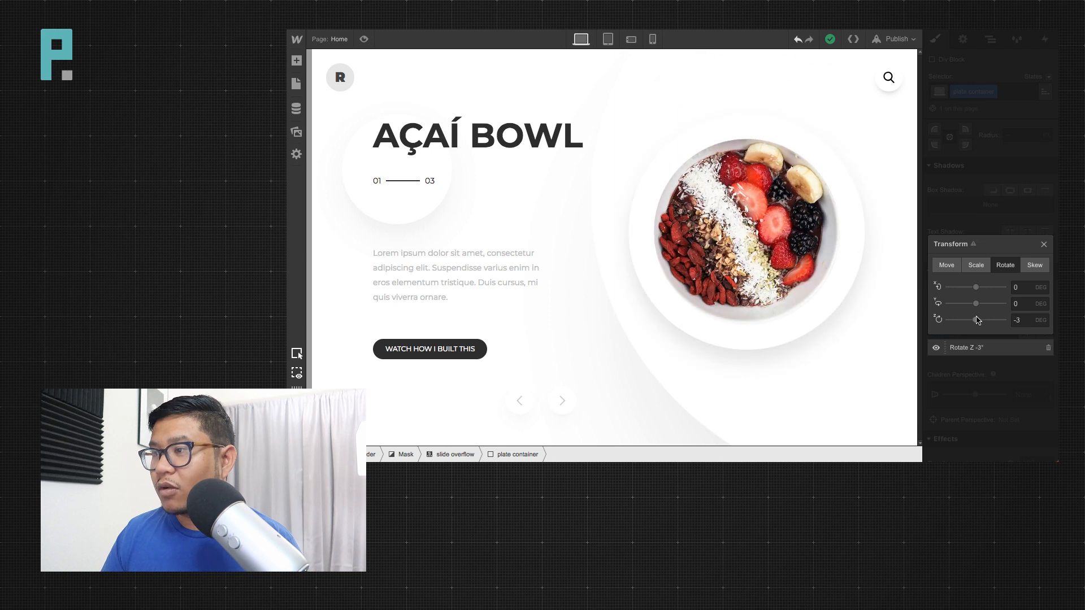
pyautogui.click(1044, 245)
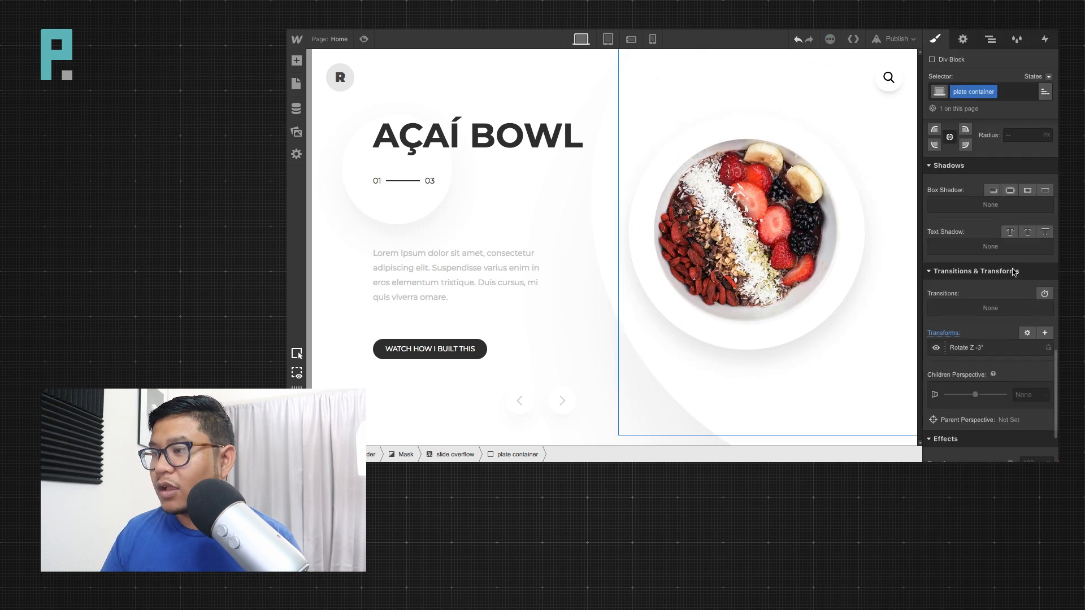
# Move the transform origin of plate container to 100% by 50% and try a Z rotation of 7 degrees.
pyautogui.click(1027, 332)
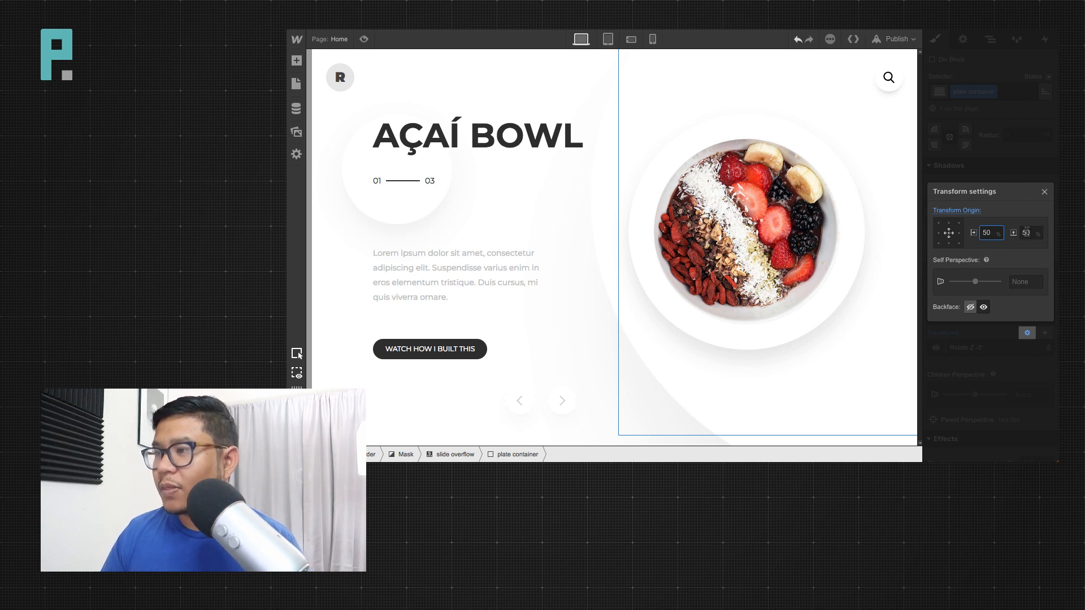
pyautogui.click(960, 233)
pyautogui.click(1045, 192)
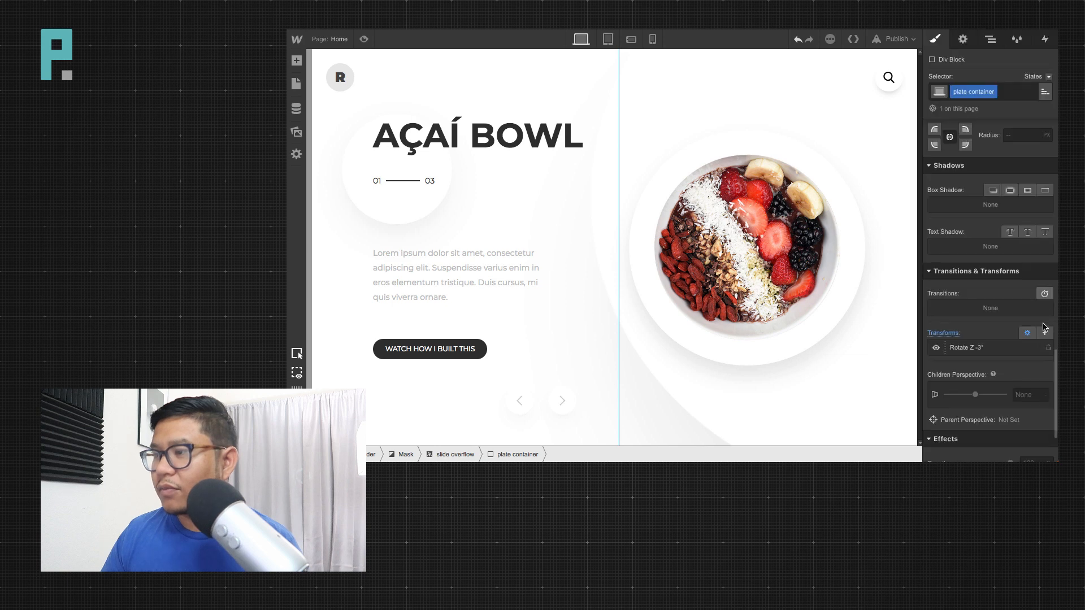
pyautogui.click(1007, 351)
pyautogui.moveTo(975, 322); pyautogui.dragTo(976, 321)
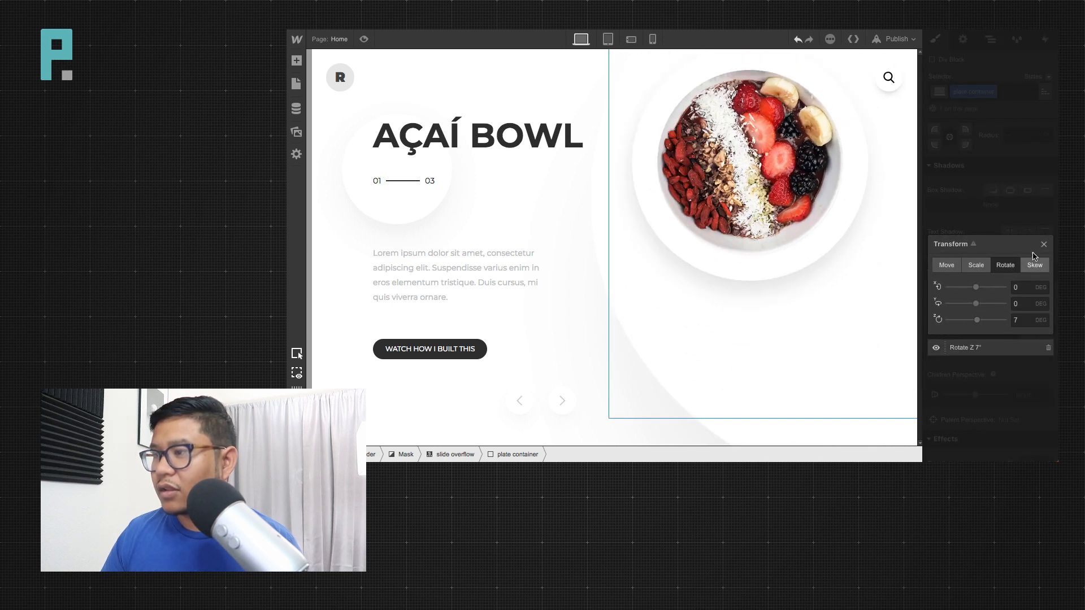
pyautogui.click(1043, 245)
pyautogui.click(964, 348)
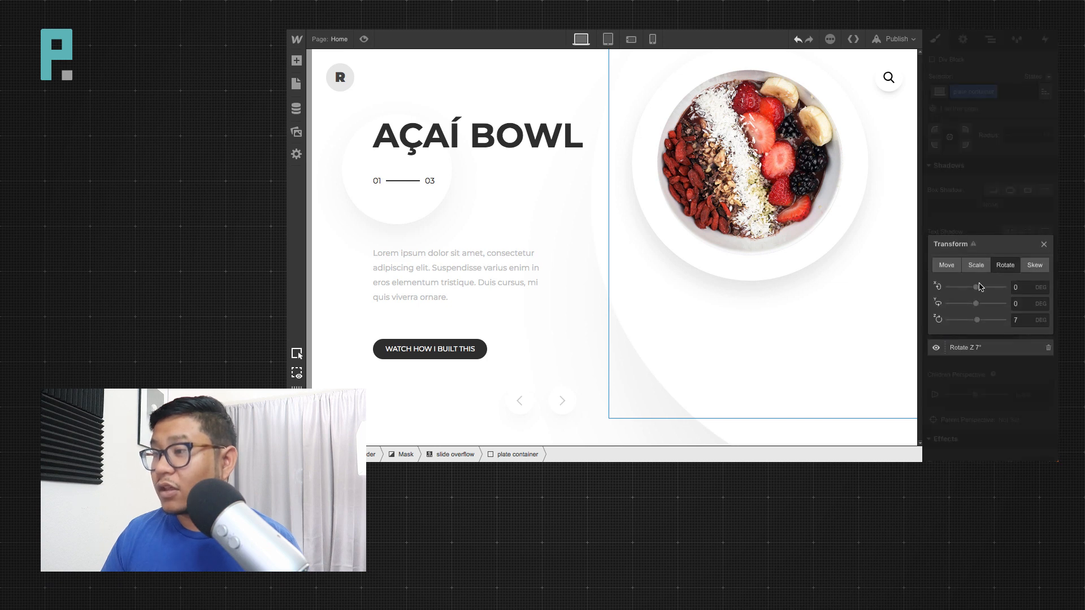
pyautogui.click(1044, 244)
# Return the transform origin of plate container to 50% by 50% and try a Z rotation of -17 degrees.
pyautogui.click(1027, 333)
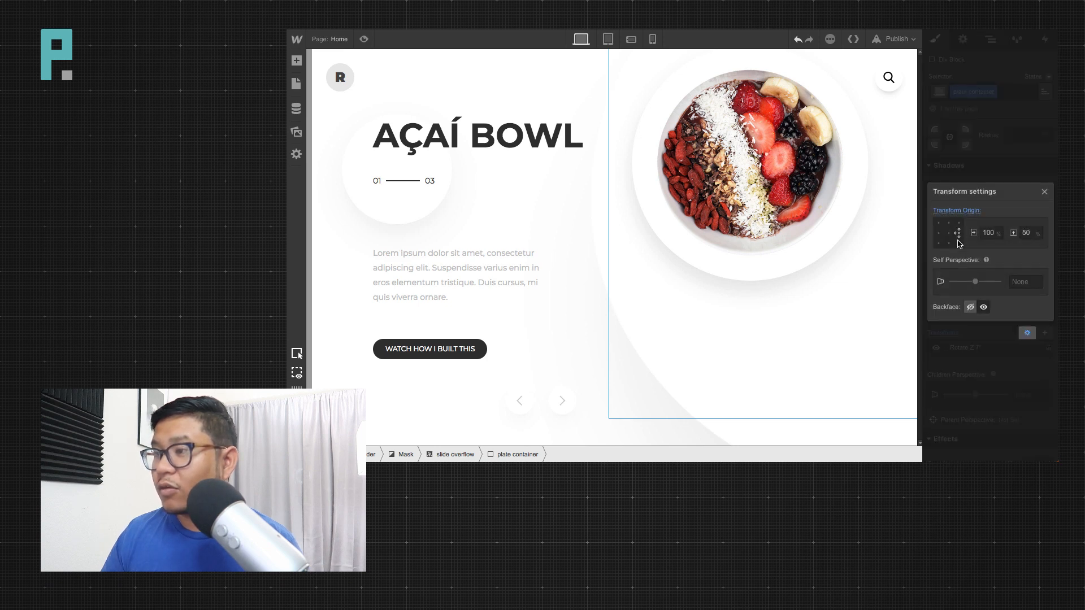
pyautogui.click(951, 234)
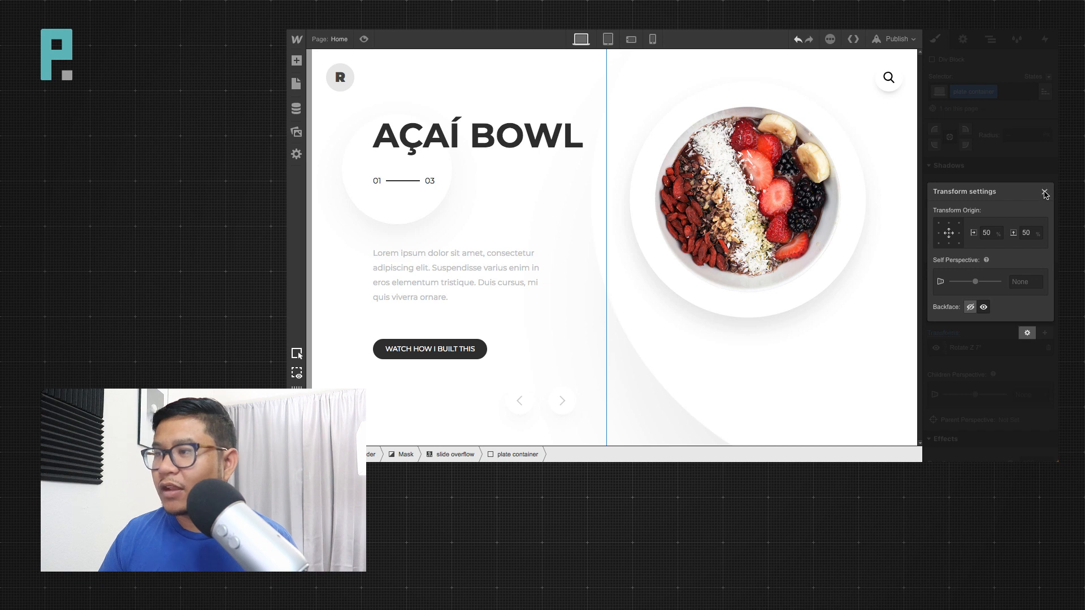
pyautogui.click(1044, 192)
pyautogui.click(985, 350)
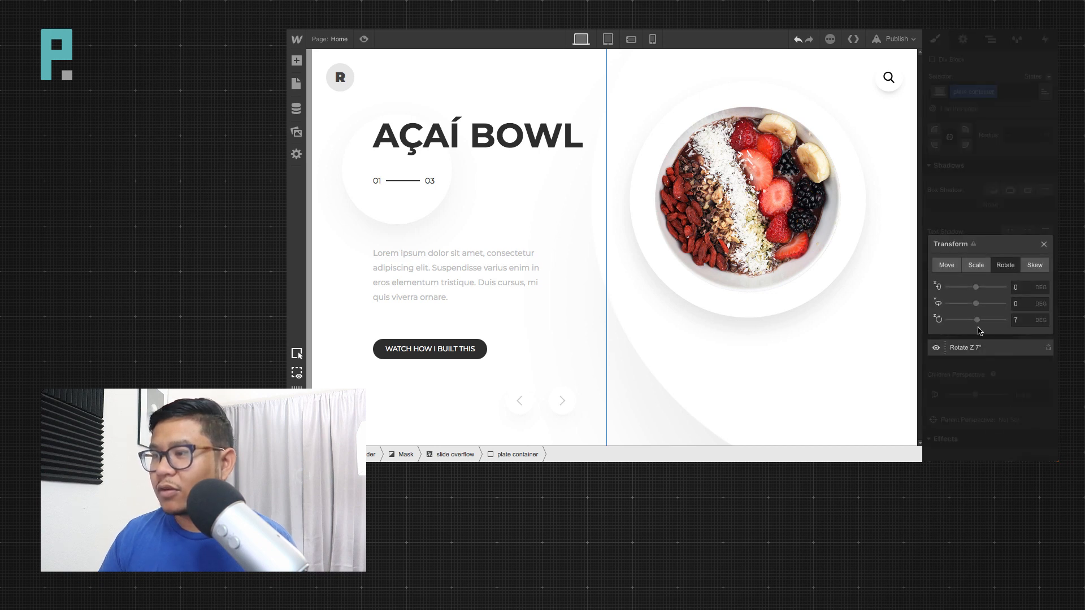
pyautogui.moveTo(979, 320); pyautogui.dragTo(973, 319)
pyautogui.click(1043, 245)
# Set the top offset of plate container to -81 px.
pyautogui.scroll(10, 973, 319)
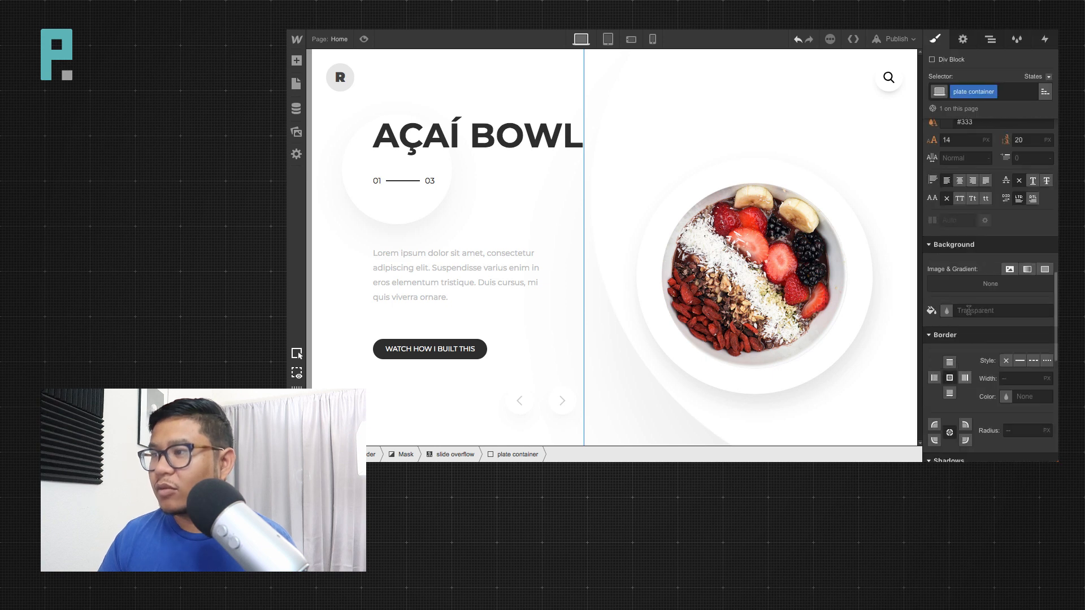
pyautogui.scroll(4, 973, 319)
pyautogui.moveTo(971, 164); pyautogui.dragTo(976, 111)
# Test the swing of plate container by varying its Z rotation, leaving the angle at -17 degrees.
pyautogui.scroll(-7, 996, 353)
pyautogui.scroll(-2, 998, 354)
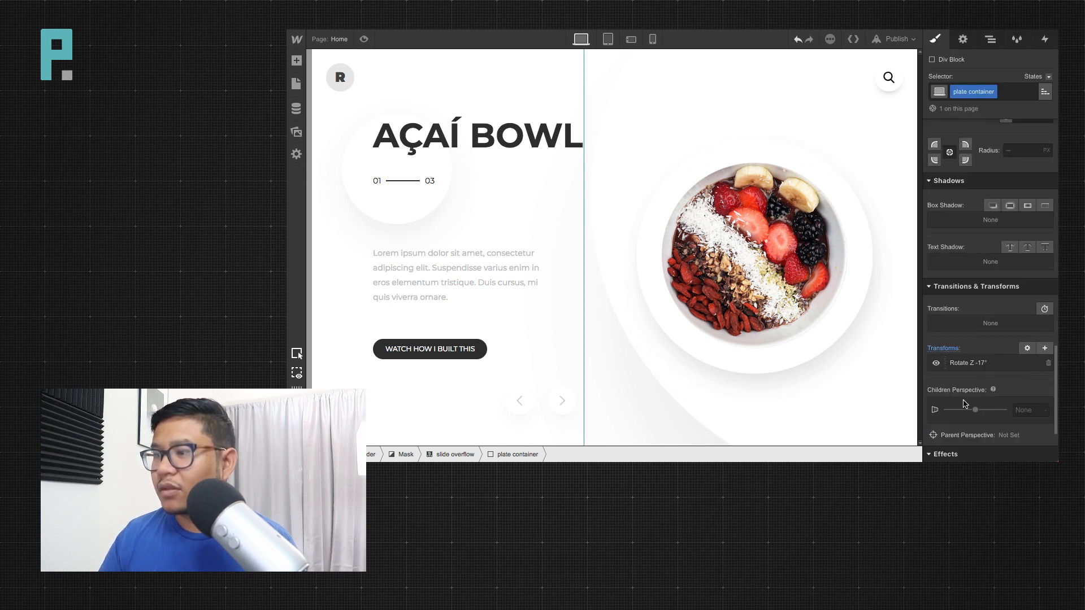
pyautogui.click(961, 363)
pyautogui.moveTo(972, 334)
pyautogui.mouseDown()
pyautogui.moveTo(961, 334)
pyautogui.moveTo(972, 333)
pyautogui.mouseUp()
pyautogui.click(995, 232)
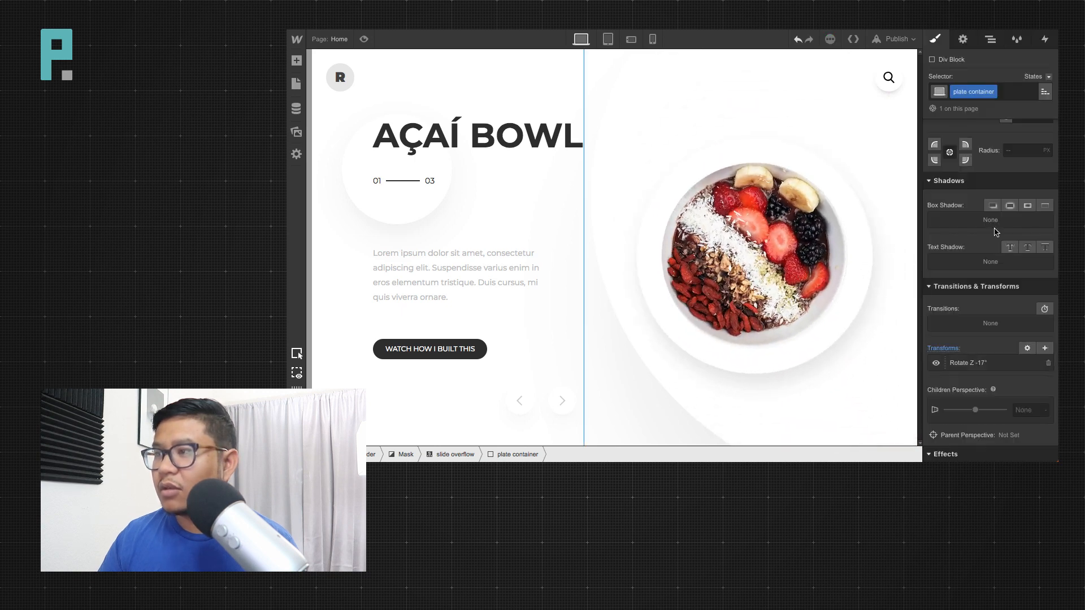
# Set the right offset of plate container to -588 px.
pyautogui.scroll(10, 995, 237)
pyautogui.moveTo(986, 285); pyautogui.dragTo(1031, 281)
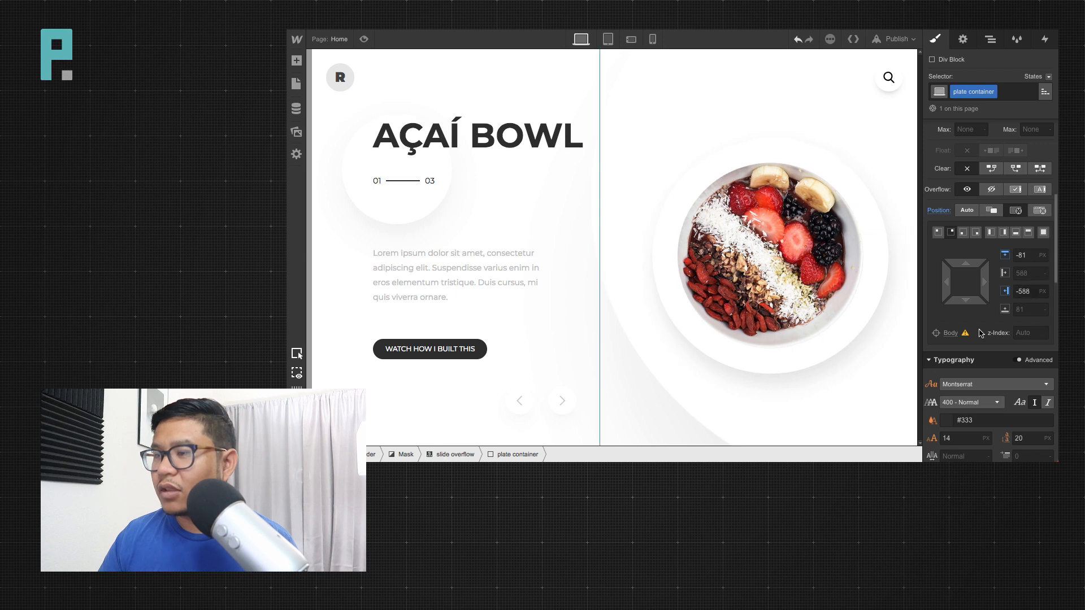
# Test the Z rotation of plate container up to 10 degrees and reset the angle to 0 degrees.
pyautogui.scroll(-10, 994, 345)
pyautogui.scroll(-5, 992, 372)
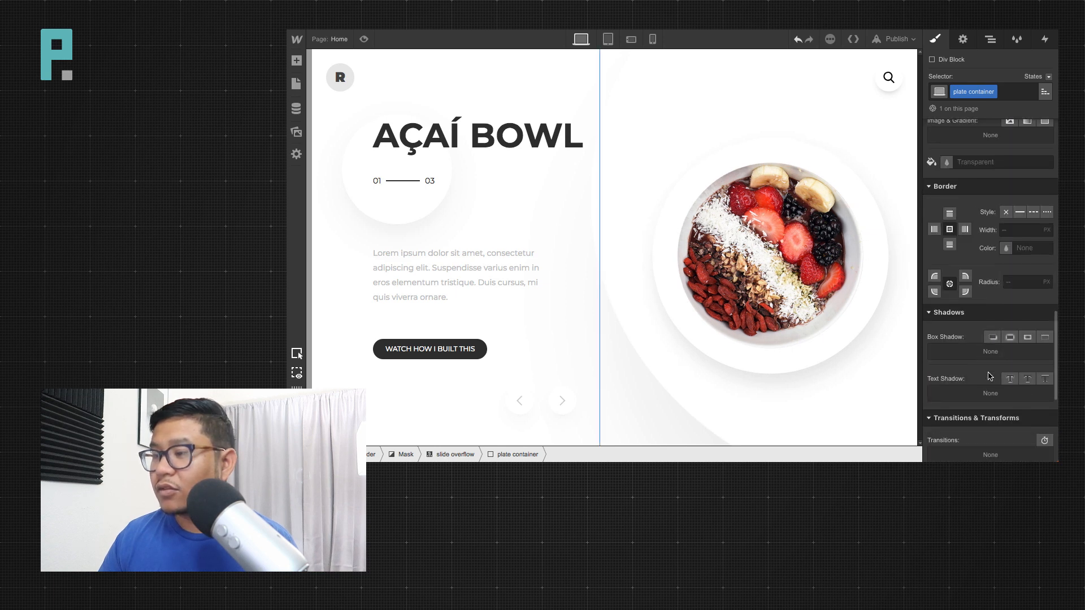
pyautogui.click(966, 396)
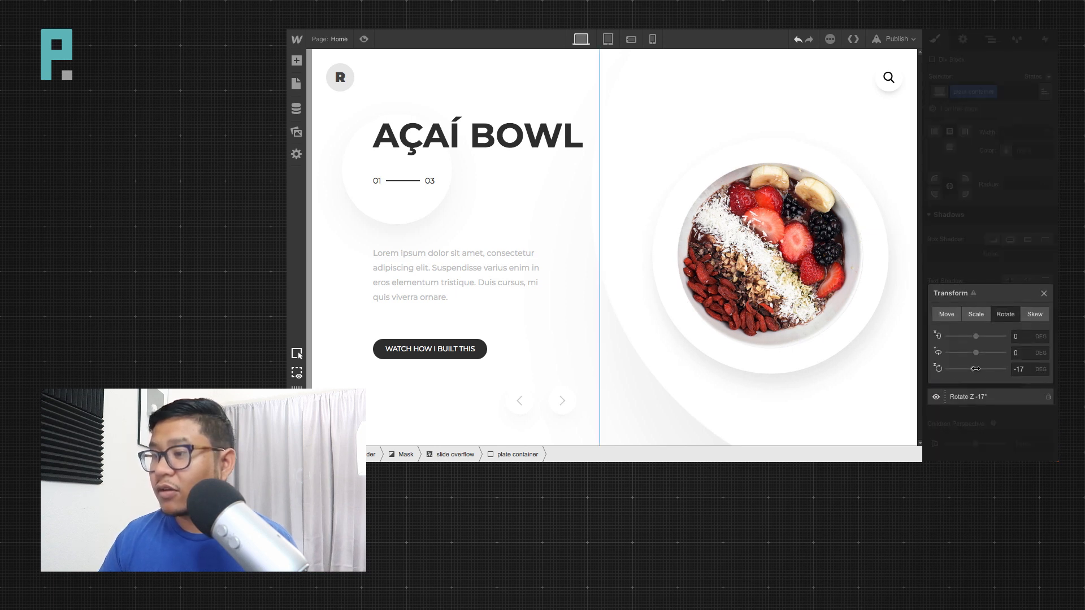
pyautogui.click(976, 369)
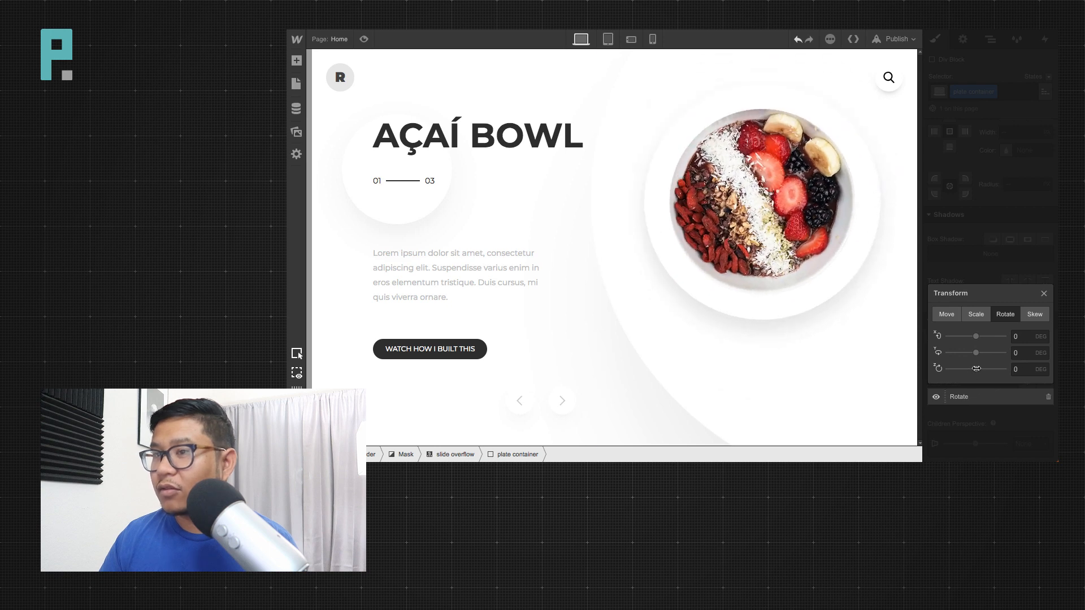
pyautogui.moveTo(975, 368)
pyautogui.mouseDown()
pyautogui.moveTo(960, 368)
pyautogui.moveTo(992, 369)
pyautogui.moveTo(961, 368)
pyautogui.moveTo(977, 368)
pyautogui.mouseUp()
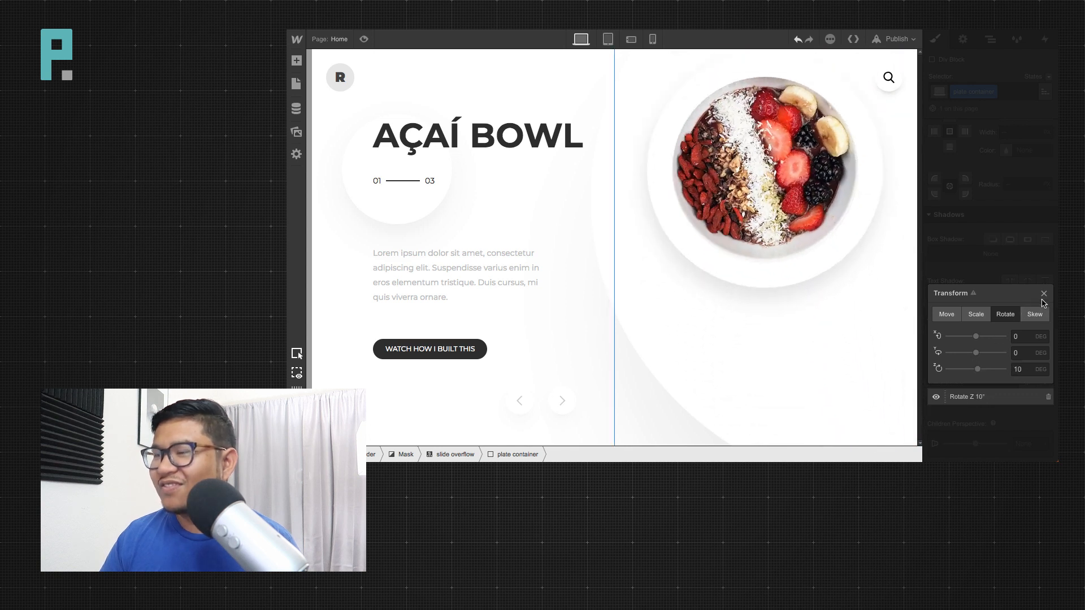
pyautogui.doubleClick(1025, 369)
pyautogui.write('0')
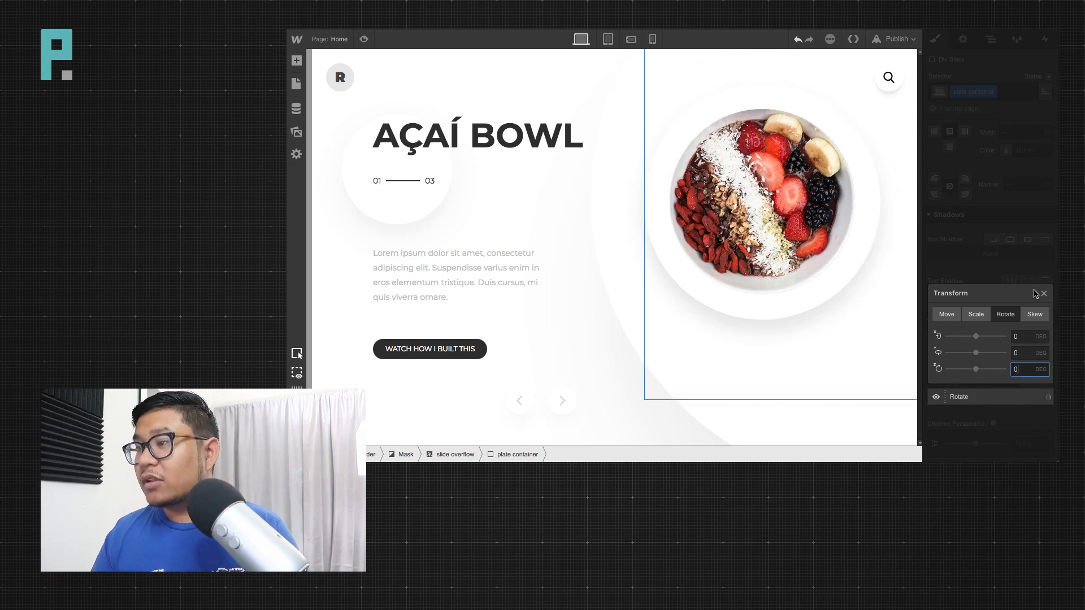
# Close the transform settings of plate container and open the slider interaction of slide overflow.
pyautogui.click(1044, 293)
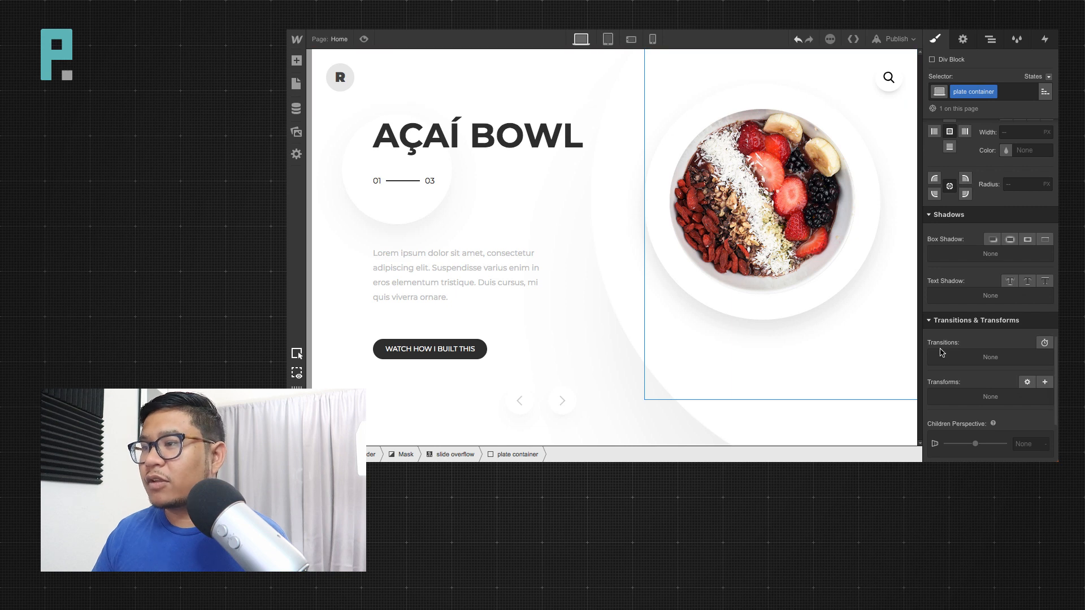
pyautogui.scroll(5, 968, 360)
pyautogui.scroll(5, 968, 360)
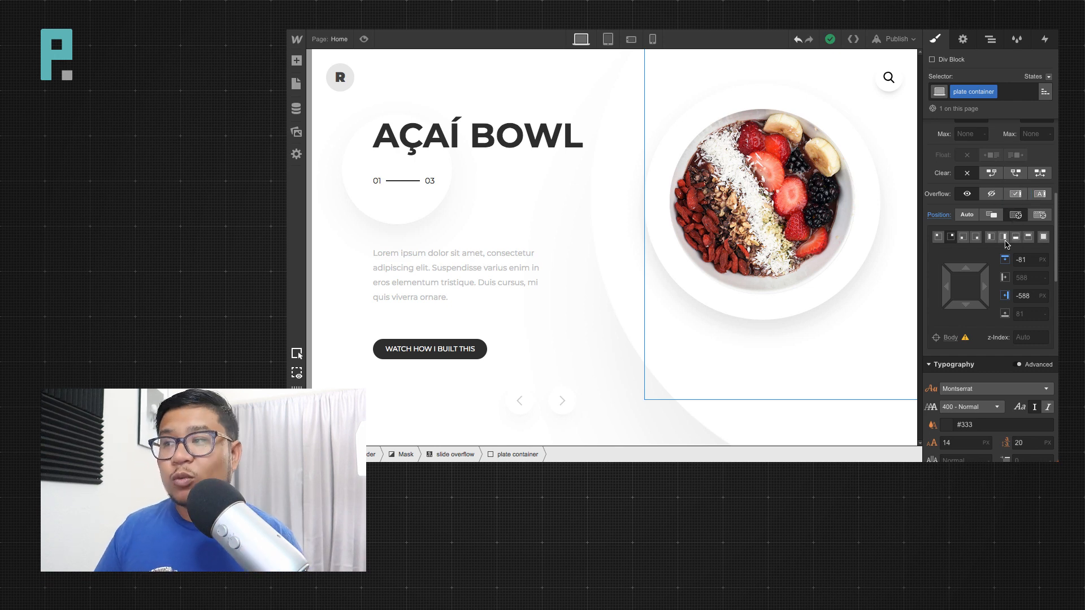
pyautogui.click(991, 40)
pyautogui.click(997, 138)
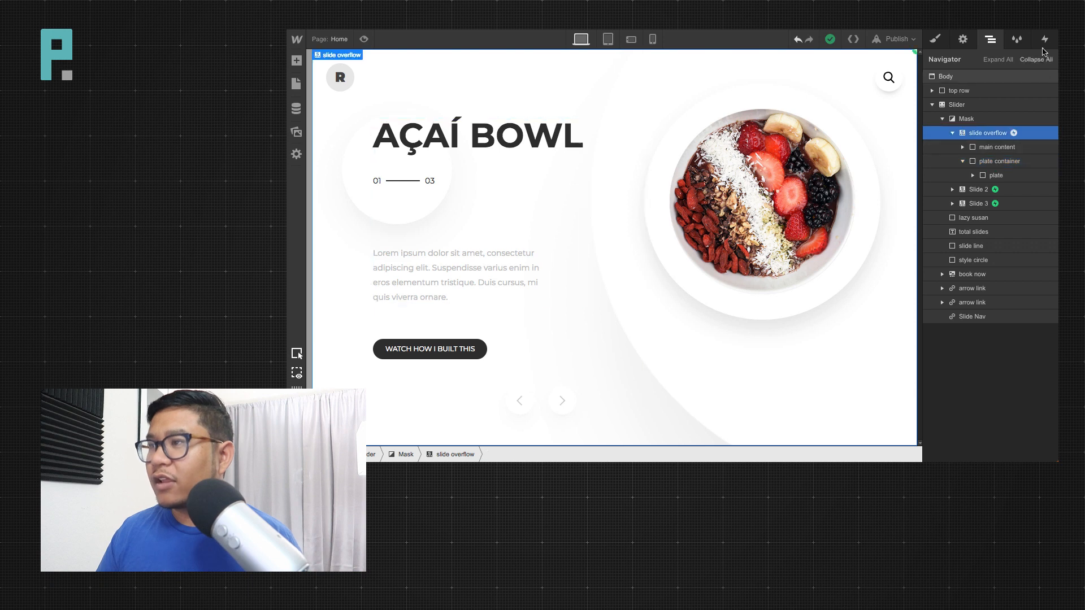
pyautogui.click(1044, 39)
pyautogui.click(968, 107)
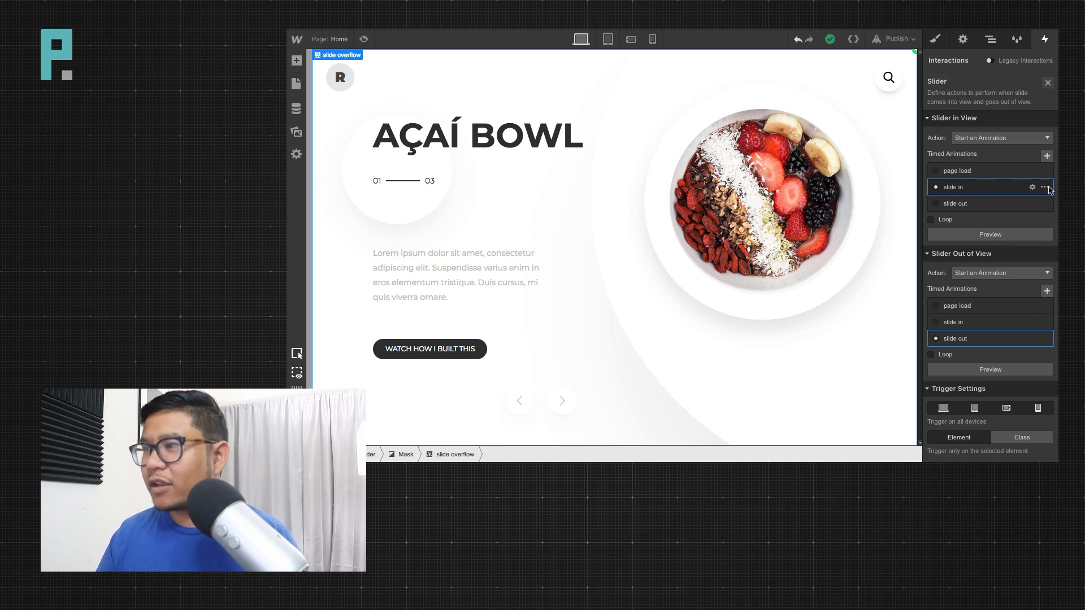
# Create a timed animation named slide in (new) for the slider-in-view trigger.
pyautogui.click(1047, 156)
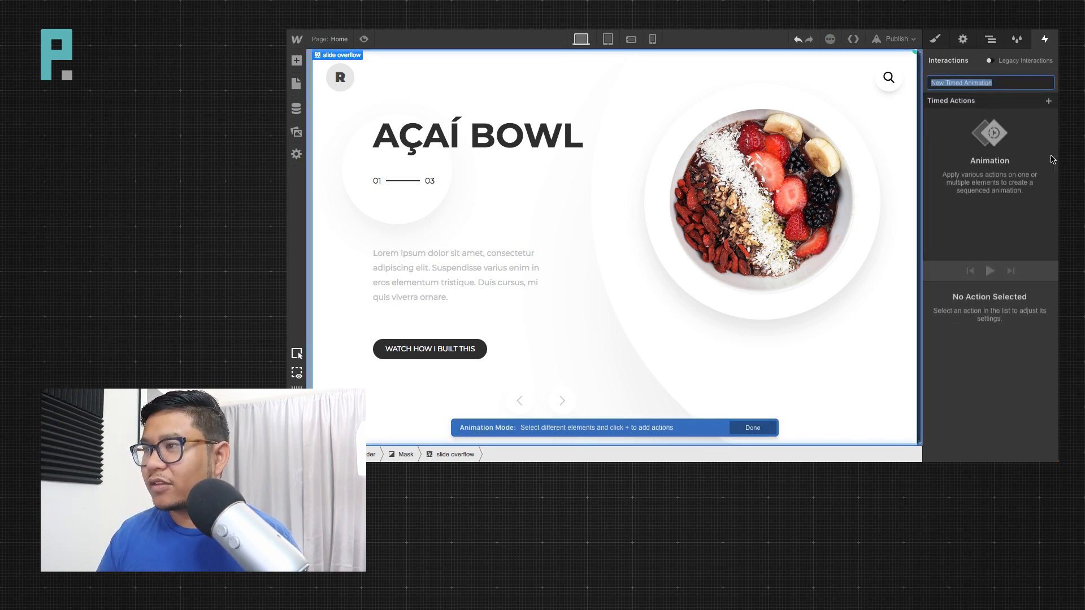
pyautogui.write('slide in')
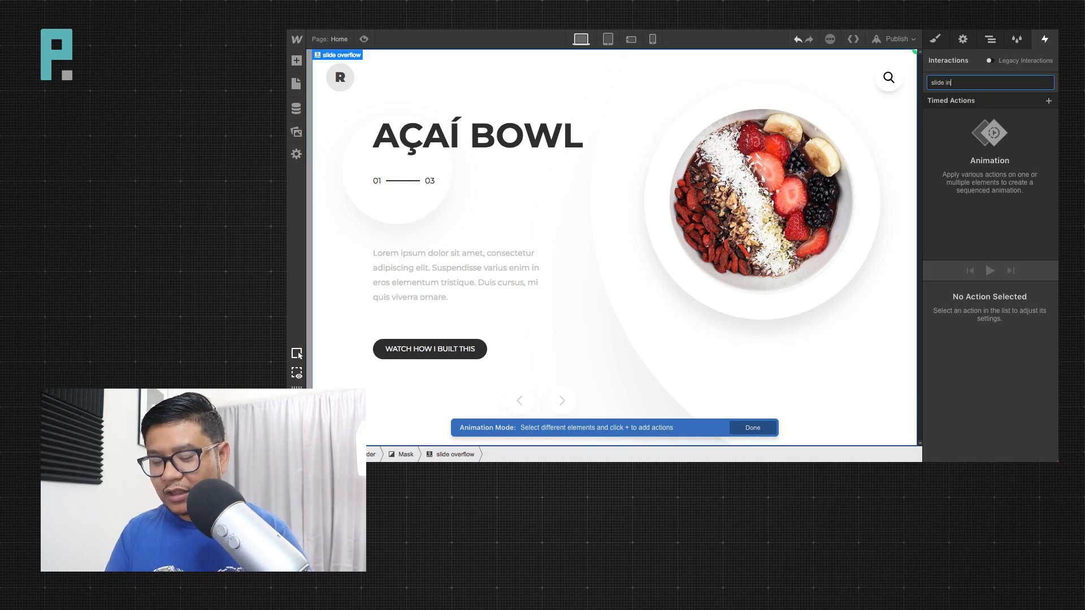
pyautogui.write(' (new)')
pyautogui.press('Return')
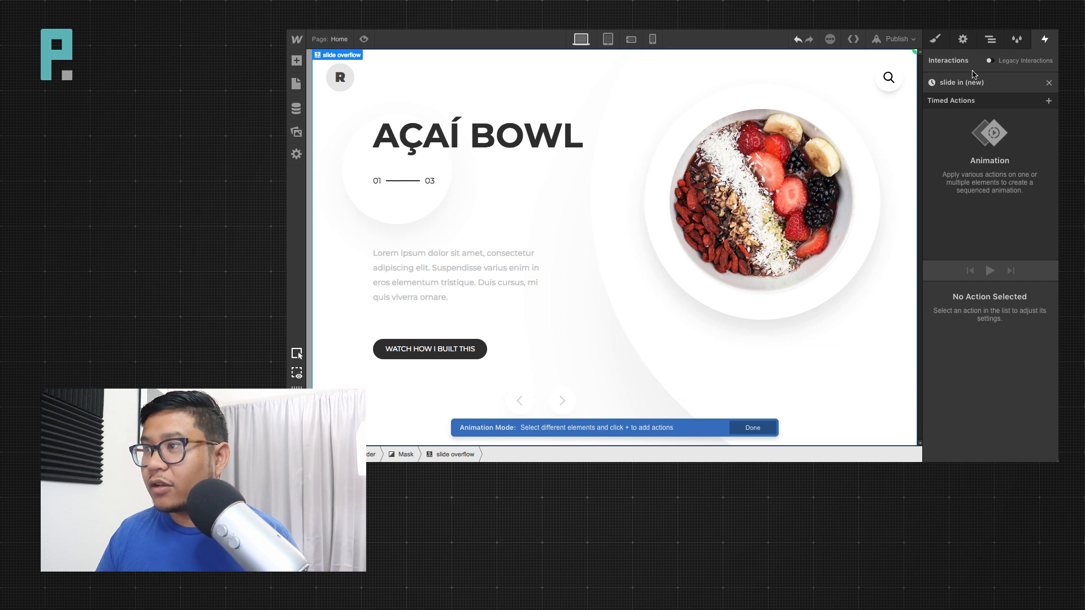
# Add a Rotate action for plate container, set as initial state with a Z rotation of 118 degrees.
pyautogui.click(990, 39)
pyautogui.click(999, 161)
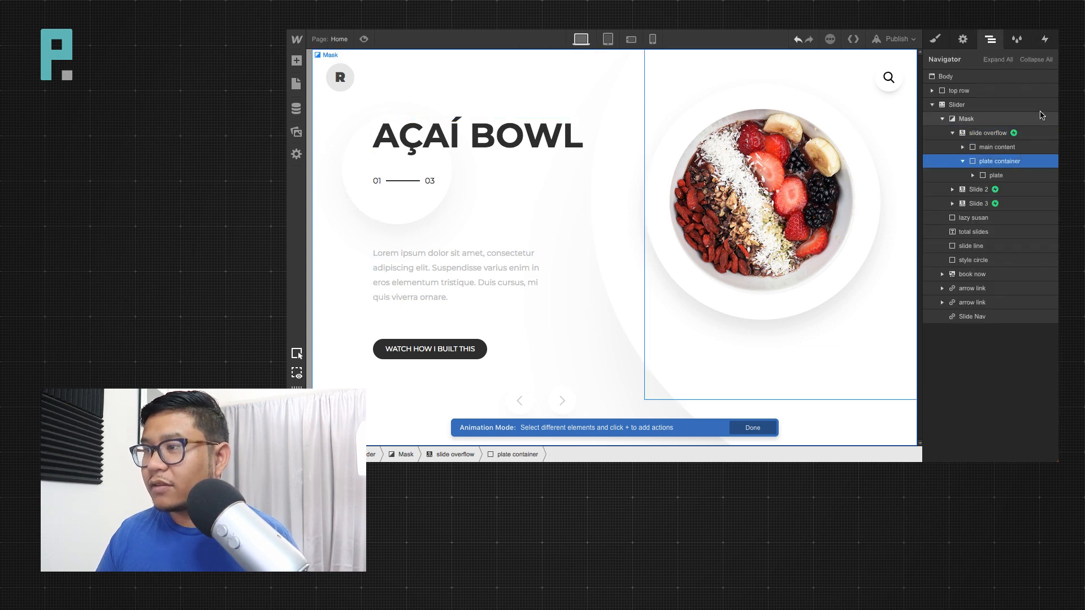
pyautogui.click(1044, 40)
pyautogui.click(1050, 100)
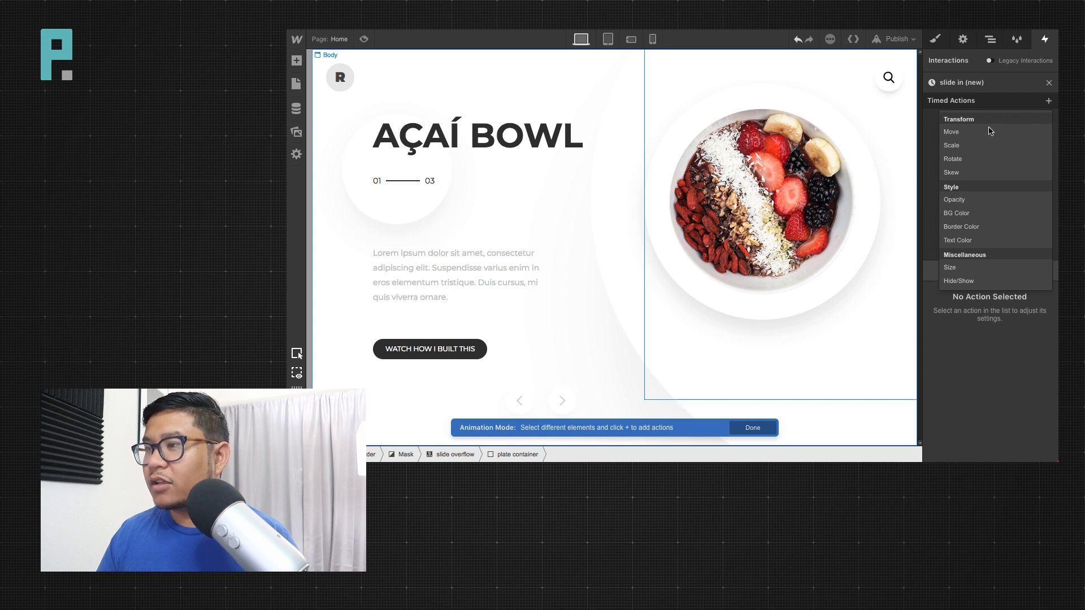
pyautogui.click(978, 160)
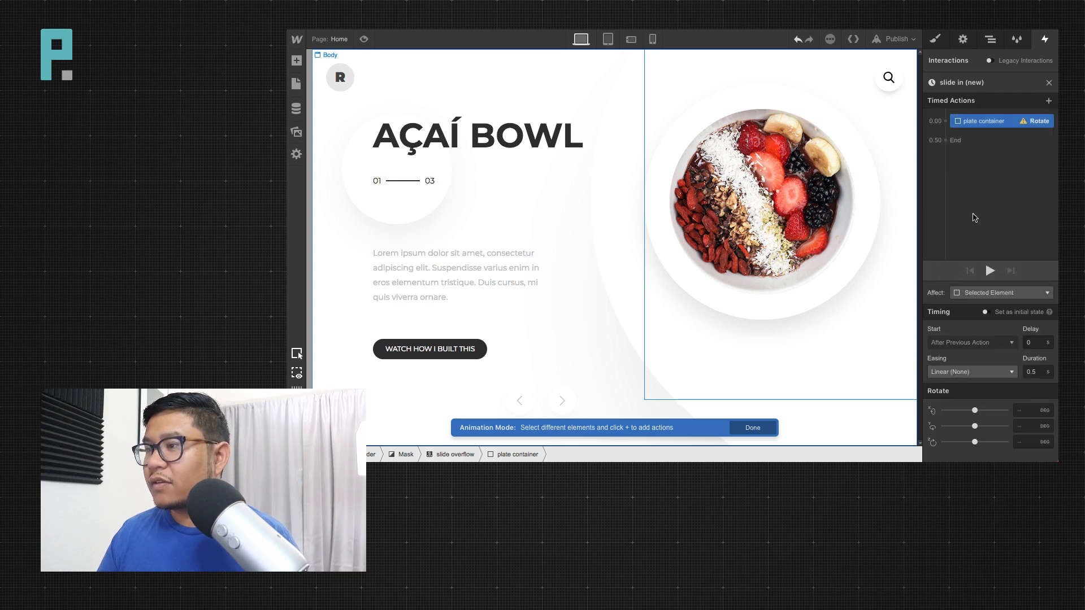
pyautogui.click(1005, 314)
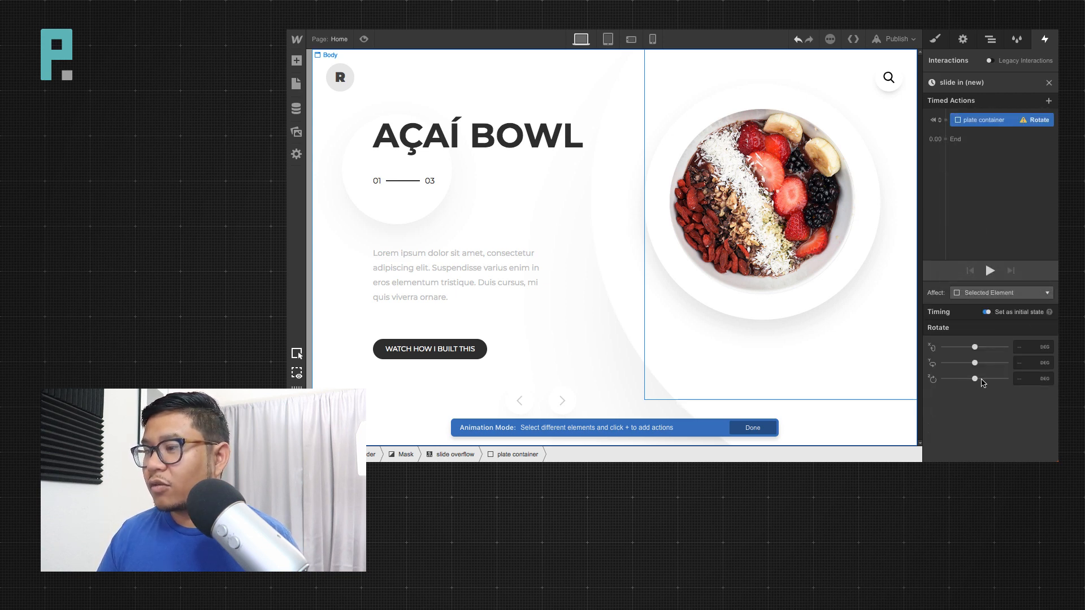
pyautogui.moveTo(982, 380); pyautogui.dragTo(995, 378)
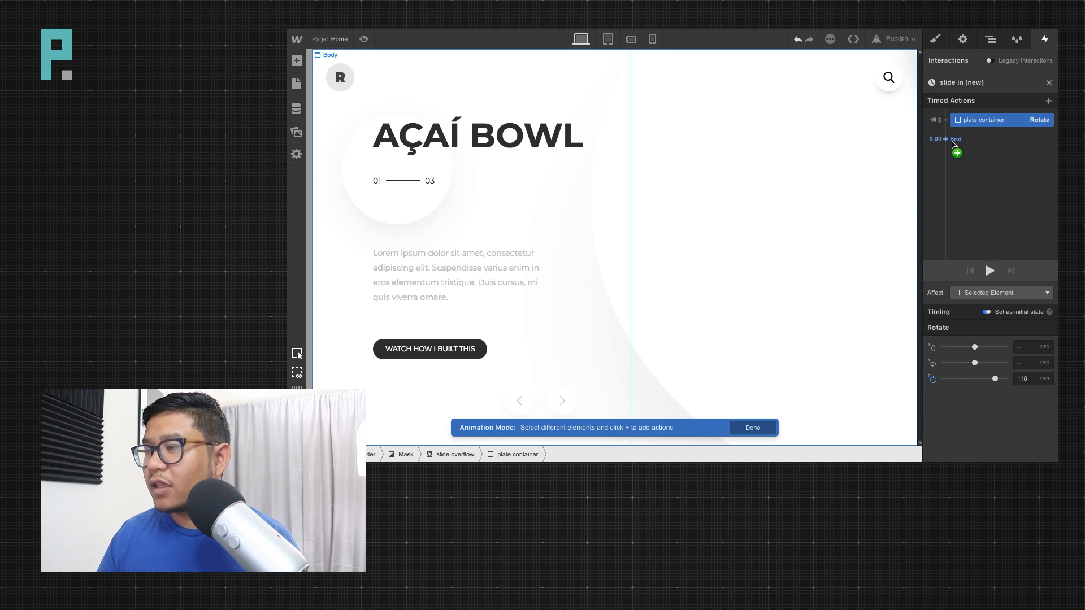
# Add a second Rotate action for plate container at 0 degrees Z with a 0.5 s delay, and preview the animation.
pyautogui.click(952, 143)
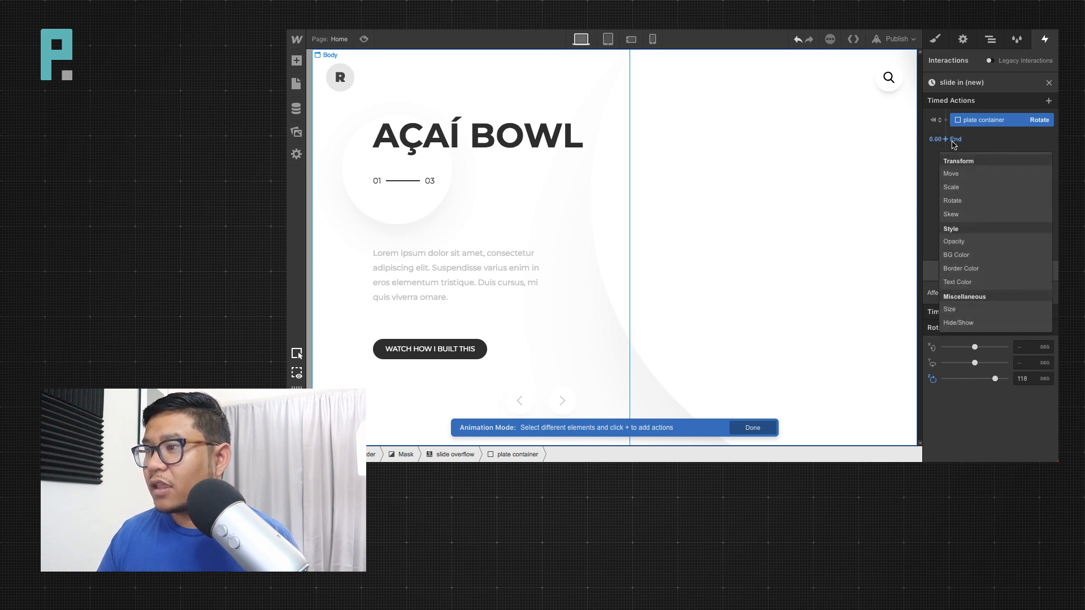
pyautogui.click(964, 200)
pyautogui.write('0')
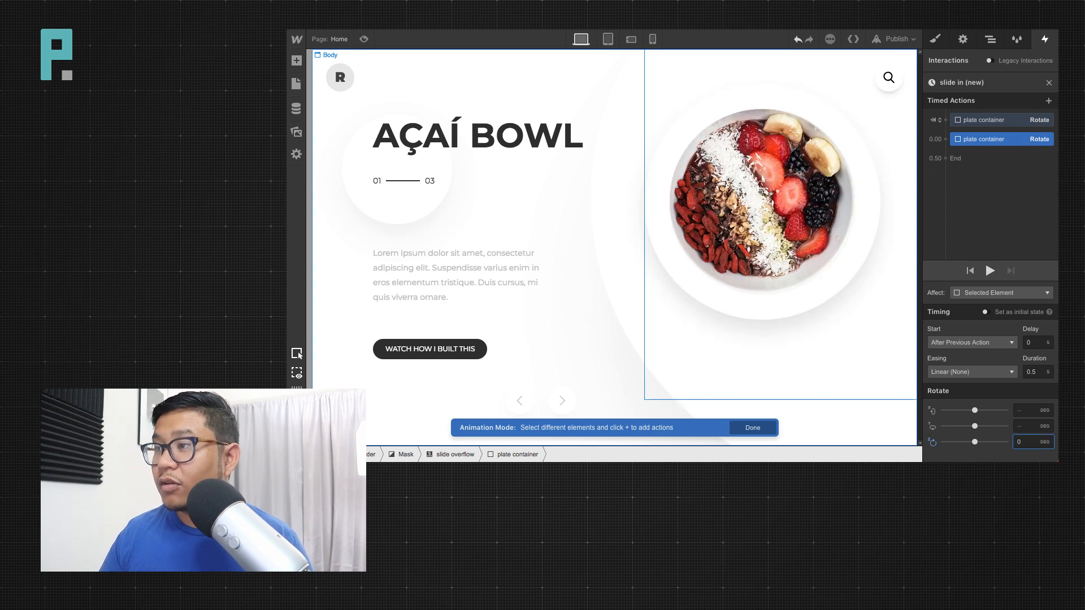
pyautogui.click(1035, 343)
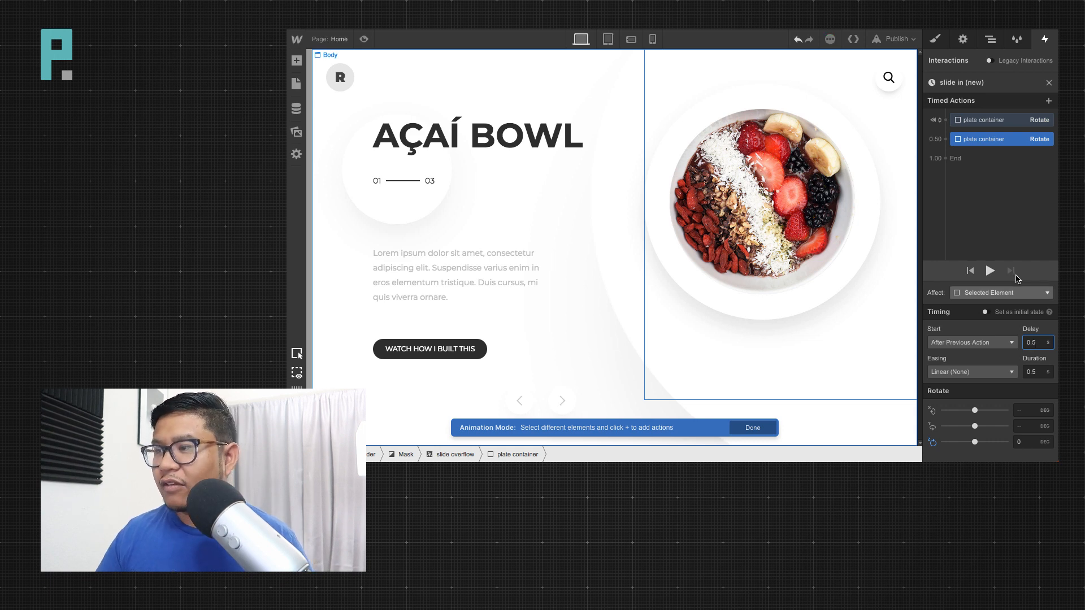
pyautogui.click(990, 272)
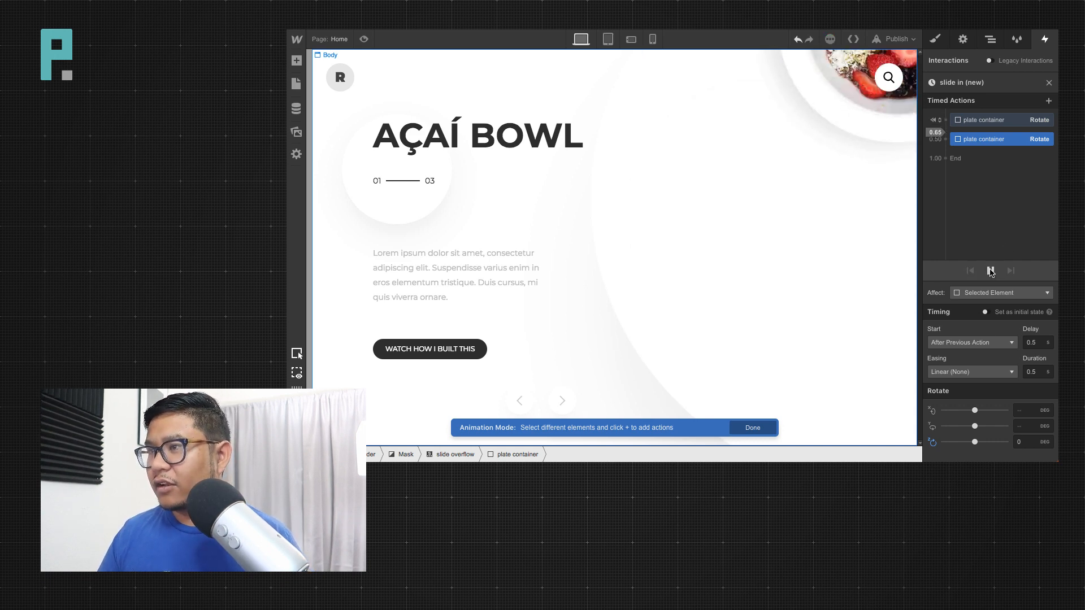
# Try the Out Quint and Out Quart easings on the second Rotate action, previewing each.
pyautogui.click(971, 372)
pyautogui.click(971, 311)
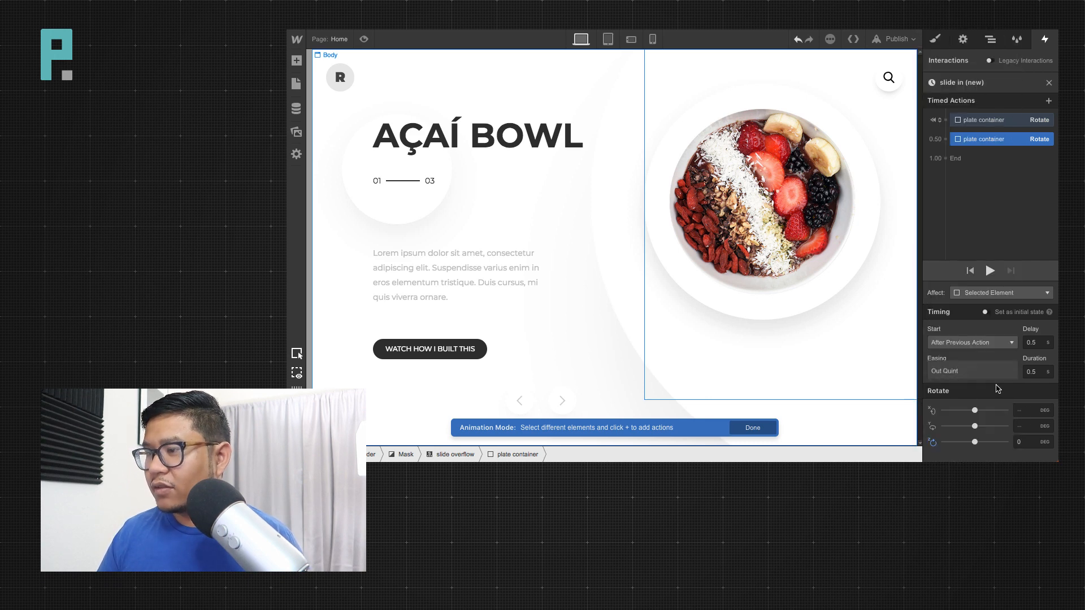
pyautogui.click(992, 272)
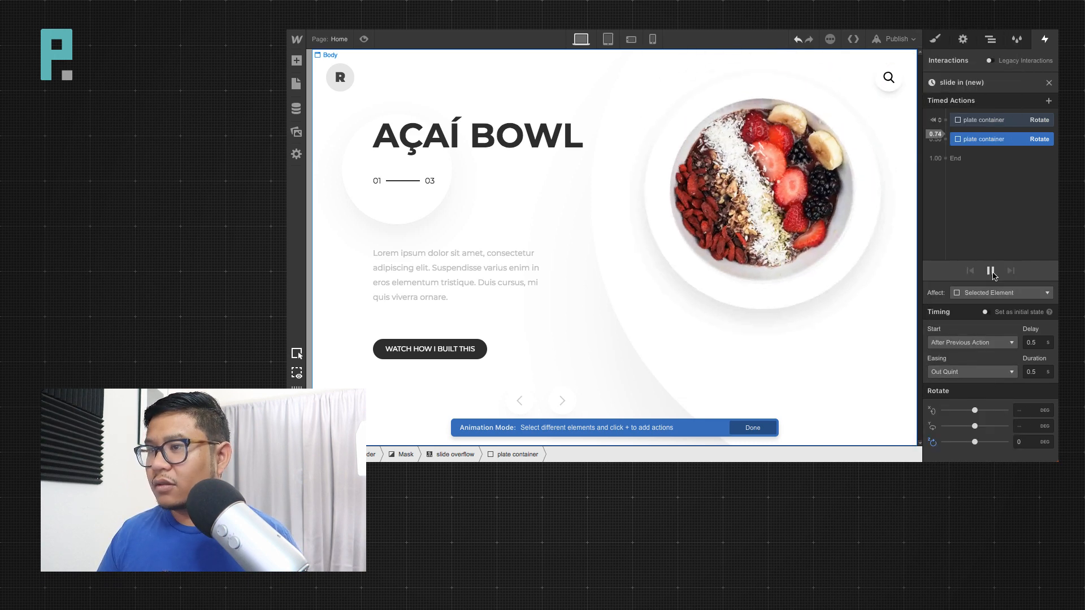
pyautogui.click(971, 371)
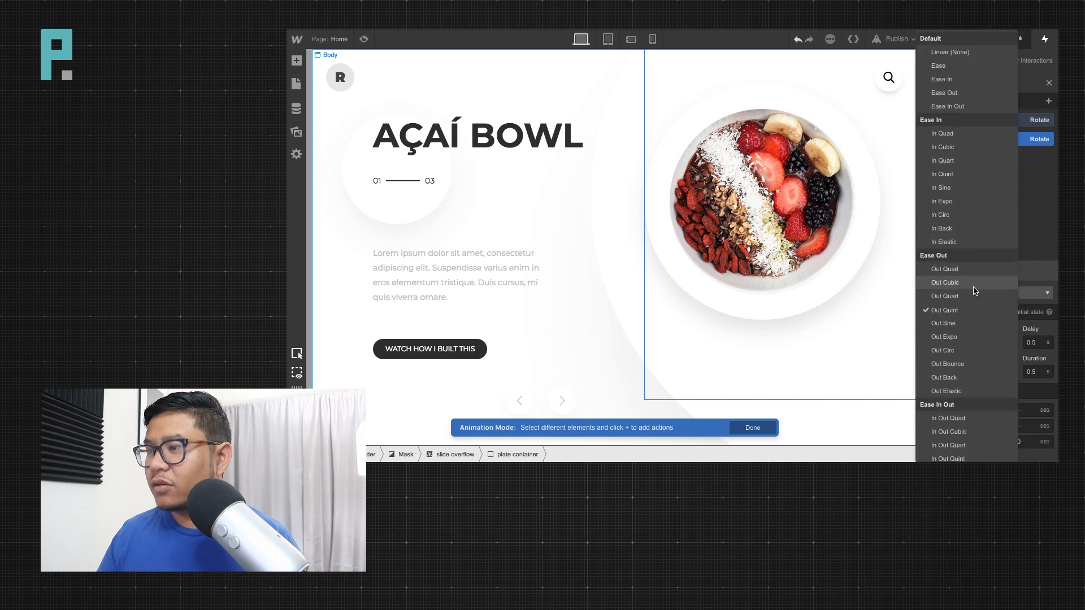
pyautogui.click(986, 296)
pyautogui.click(990, 271)
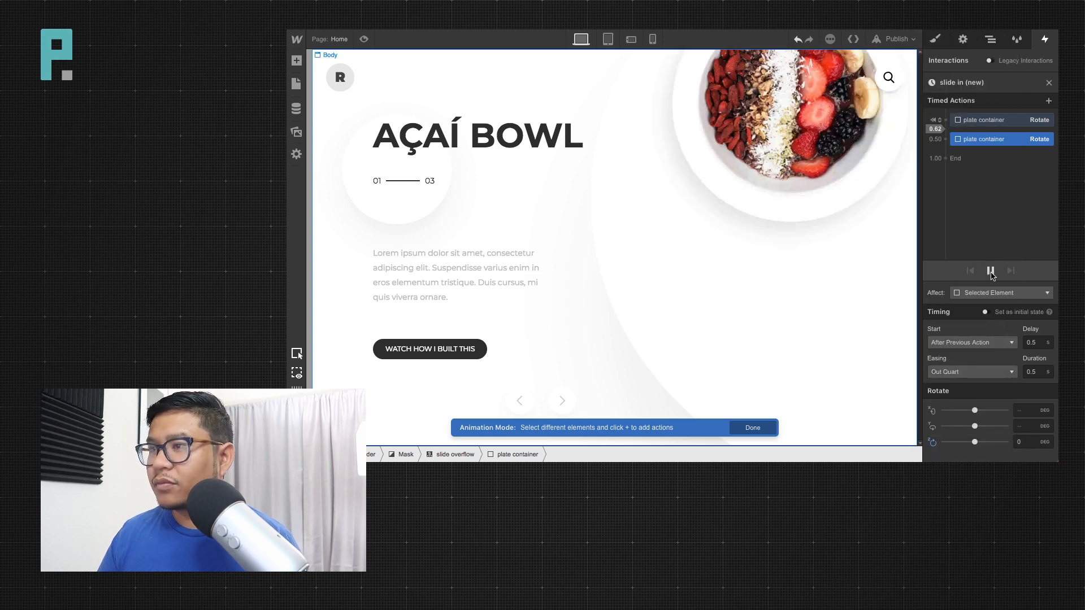
# Set the second Rotate action's duration to 1 s and preview the animation.
pyautogui.click(1031, 371)
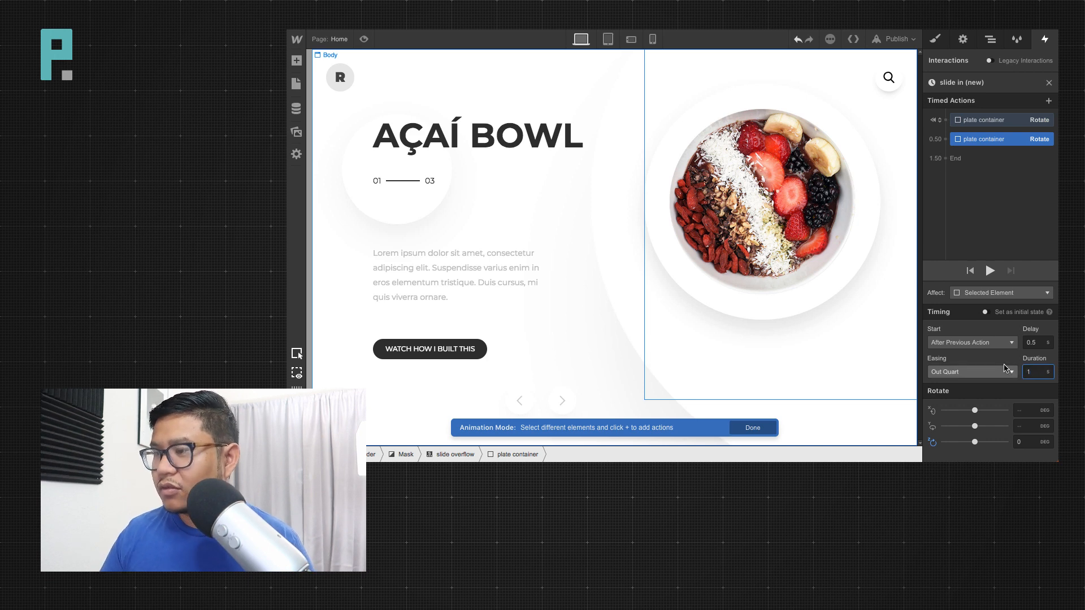
pyautogui.write('1')
pyautogui.click(990, 271)
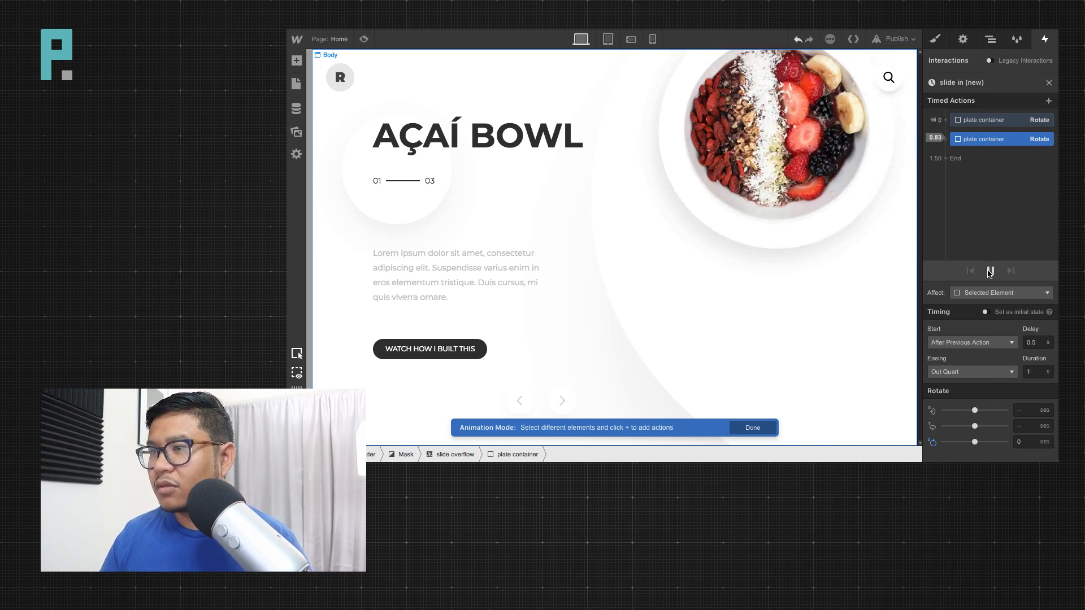
# Try the Out Quint easing on the second Rotate action at its longer duration and replay the animation.
pyautogui.click(972, 372)
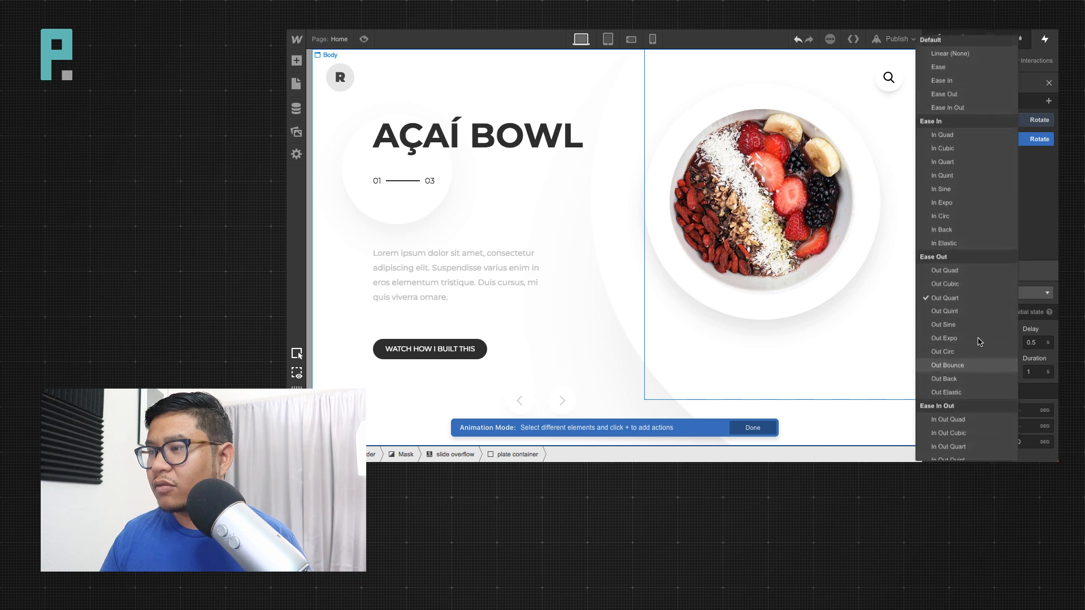
pyautogui.click(977, 297)
pyautogui.click(992, 272)
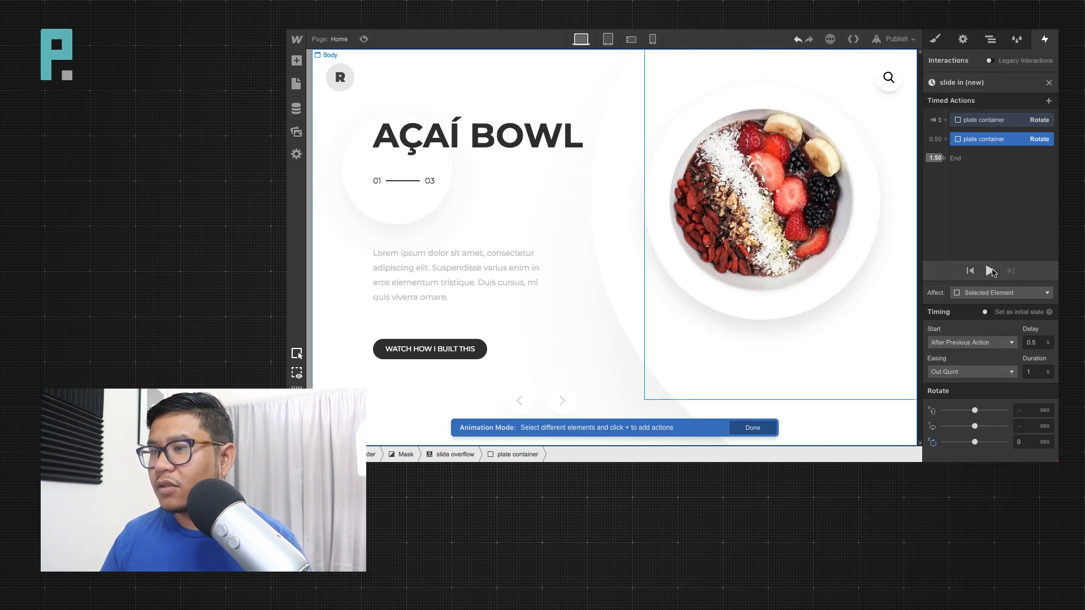
pyautogui.click(990, 271)
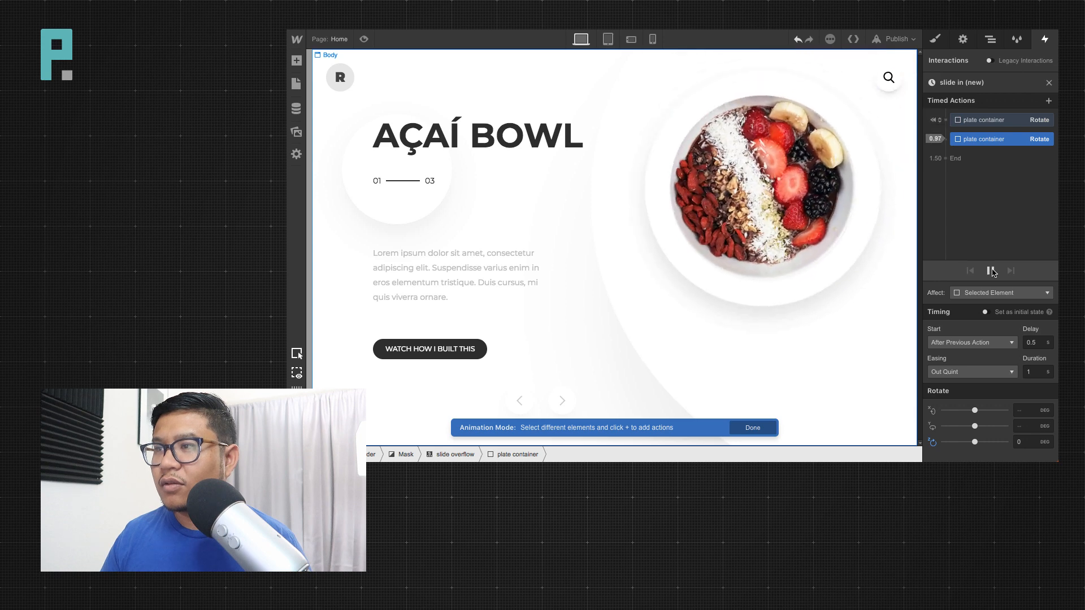
# Check the timing and easing of the delayed Move action in the original slide in animation.
pyautogui.click(1048, 83)
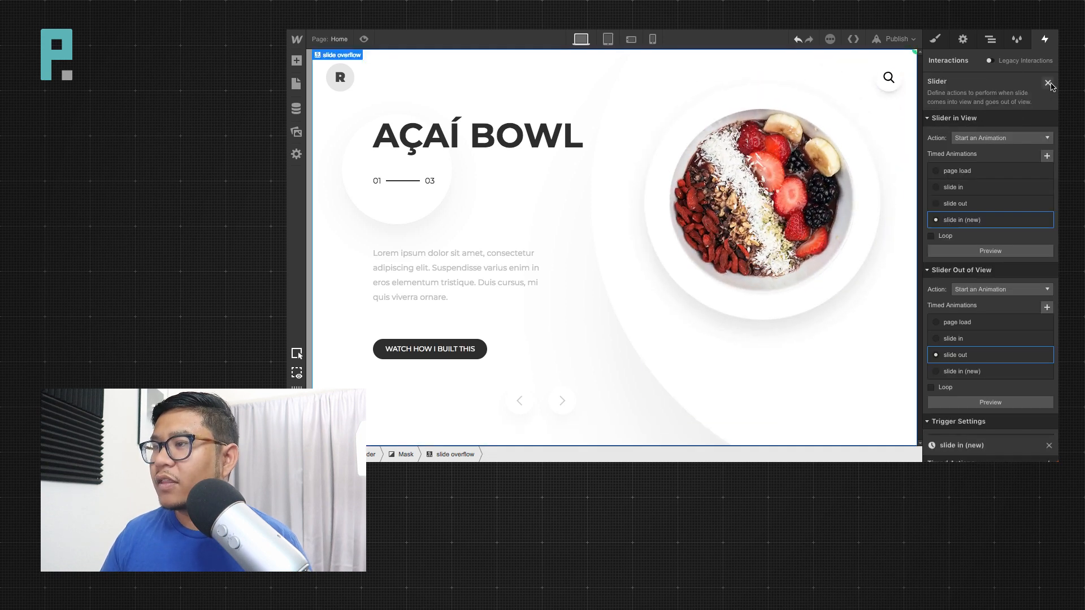
pyautogui.click(985, 193)
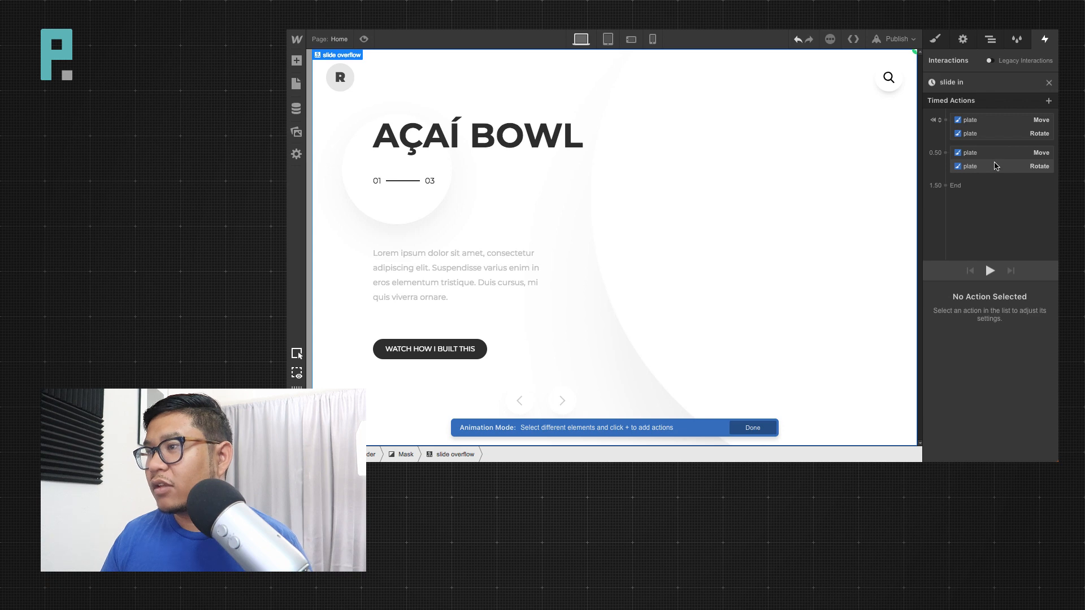
pyautogui.click(996, 161)
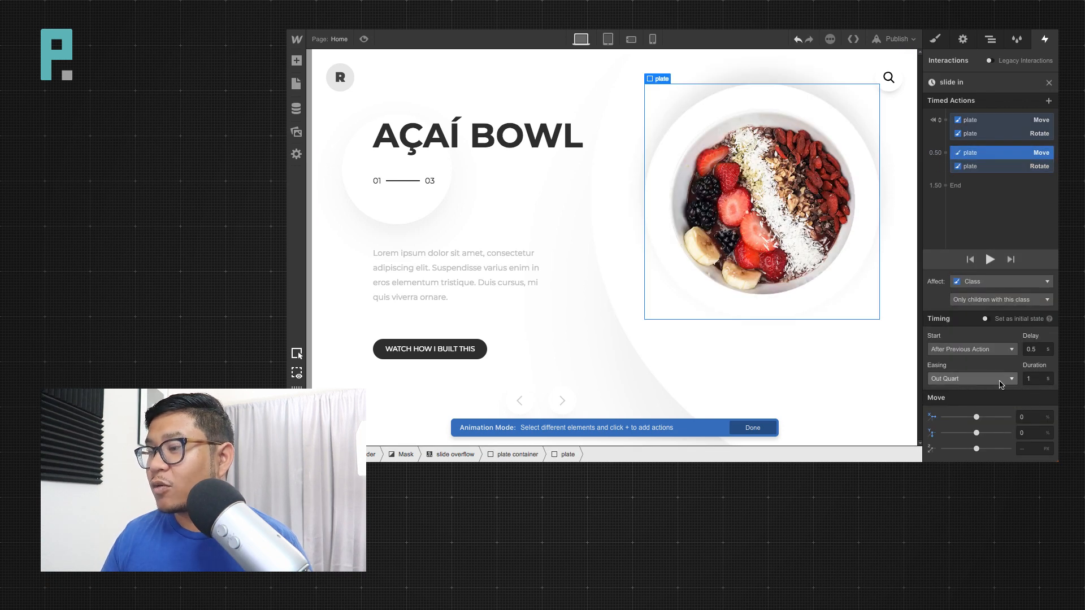
pyautogui.click(1049, 82)
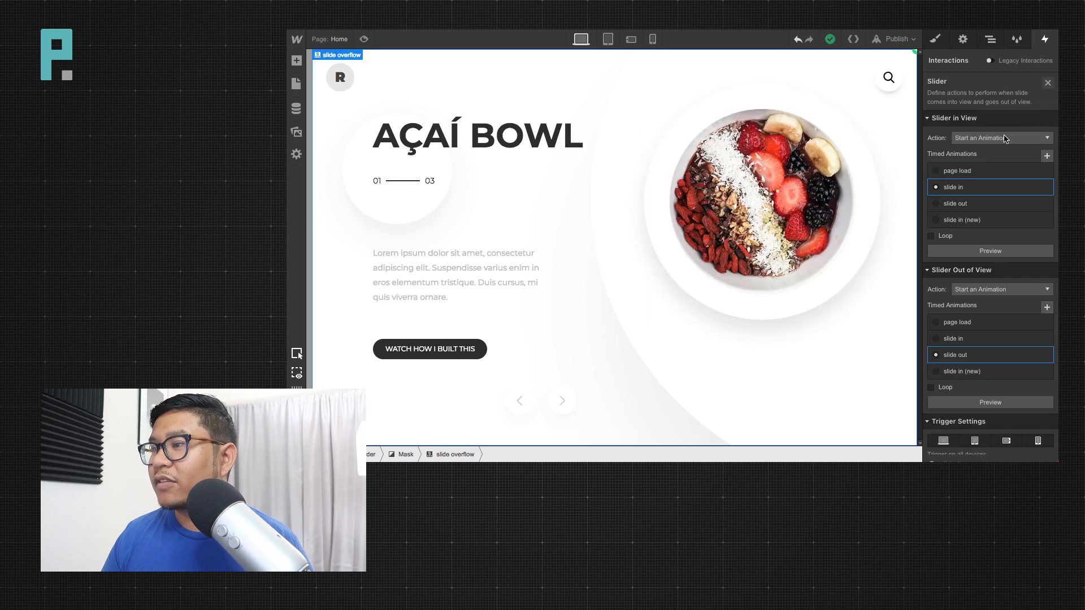
# Select slide in (new) for slider in view and set its second Rotate action's easing to Out Quart.
pyautogui.doubleClick(983, 224)
pyautogui.click(994, 139)
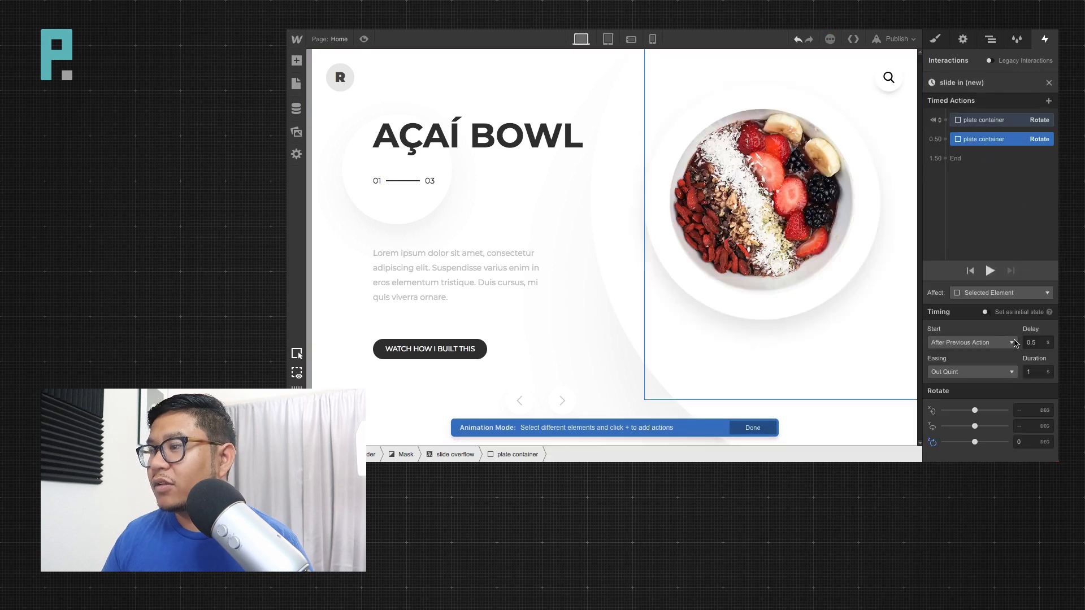
pyautogui.click(988, 374)
pyautogui.click(1004, 331)
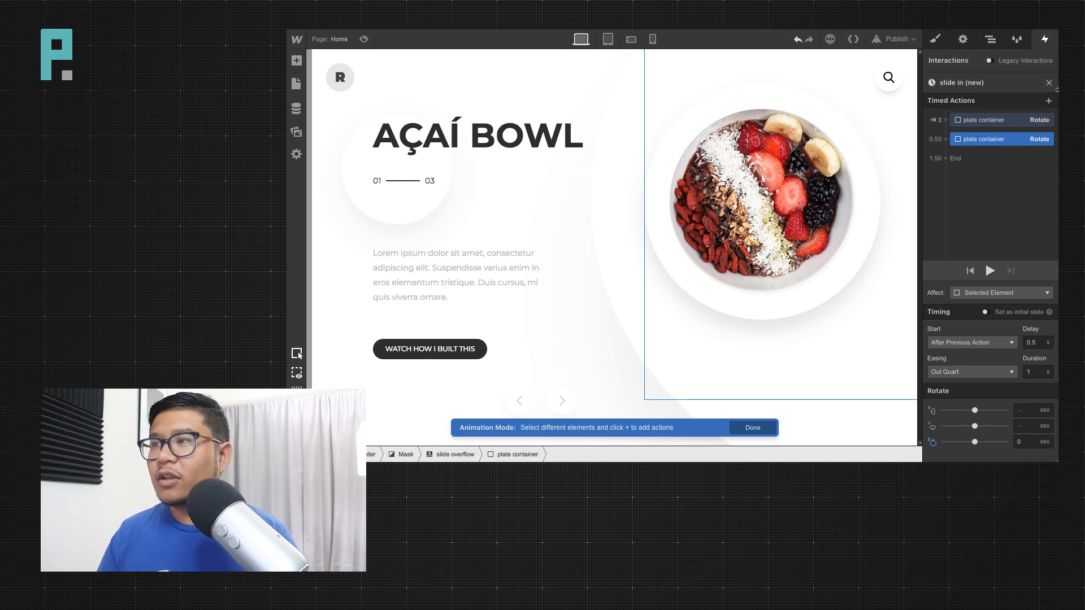
pyautogui.click(1049, 83)
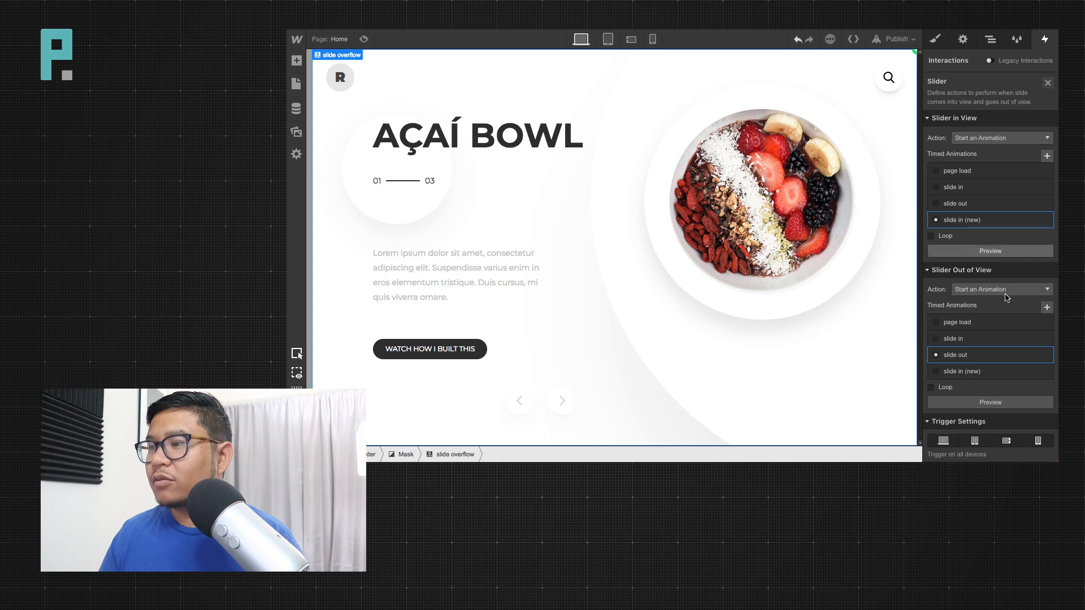
# Create a timed animation named slide out (new) for the slider out of view action.
pyautogui.scroll(-1, 1001, 375)
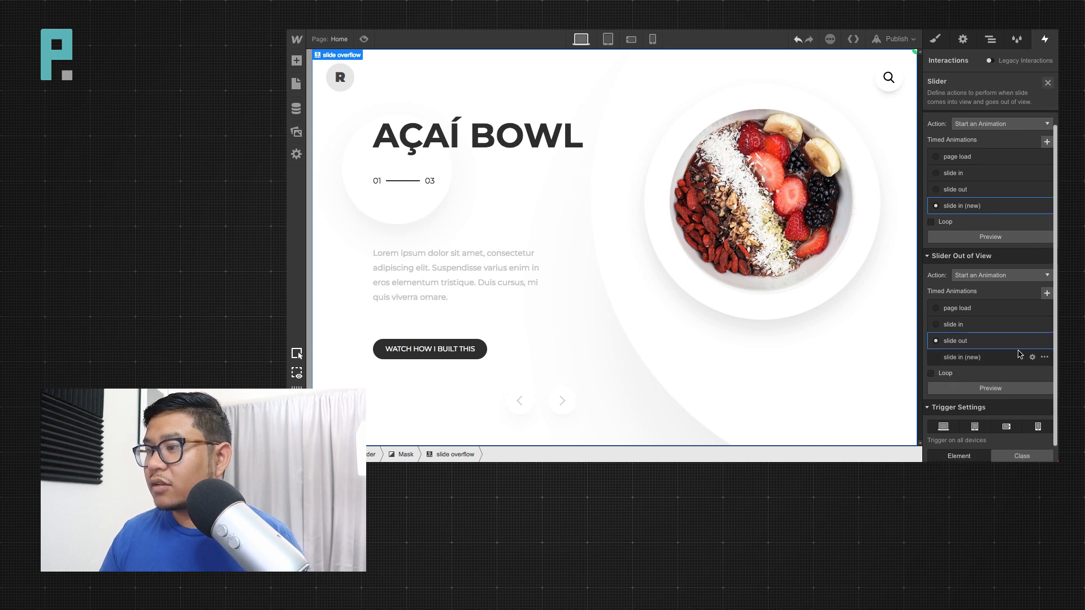
pyautogui.click(1046, 293)
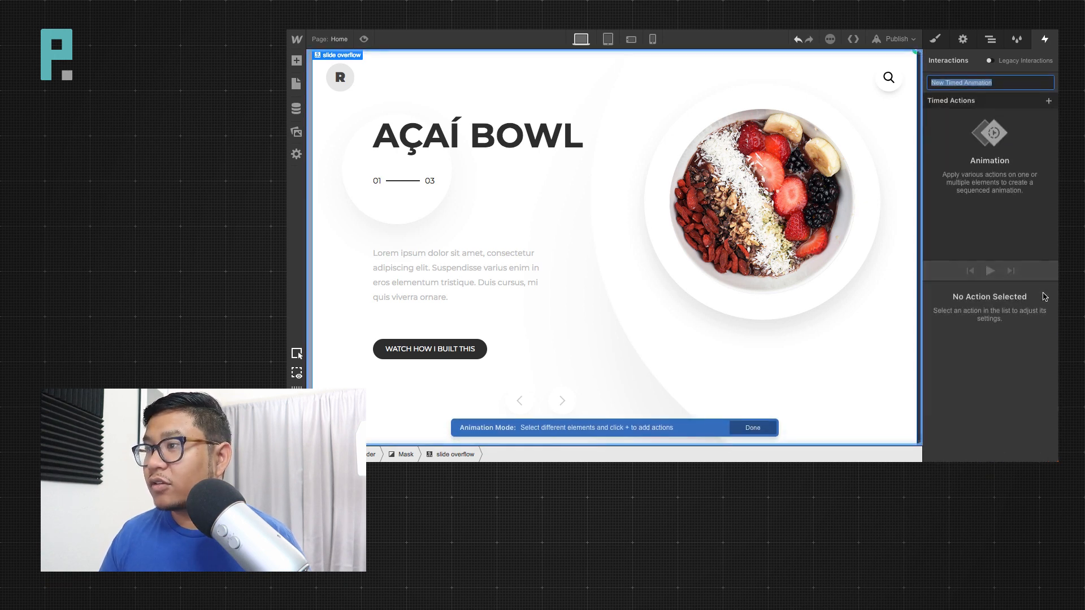
pyautogui.write('slide')
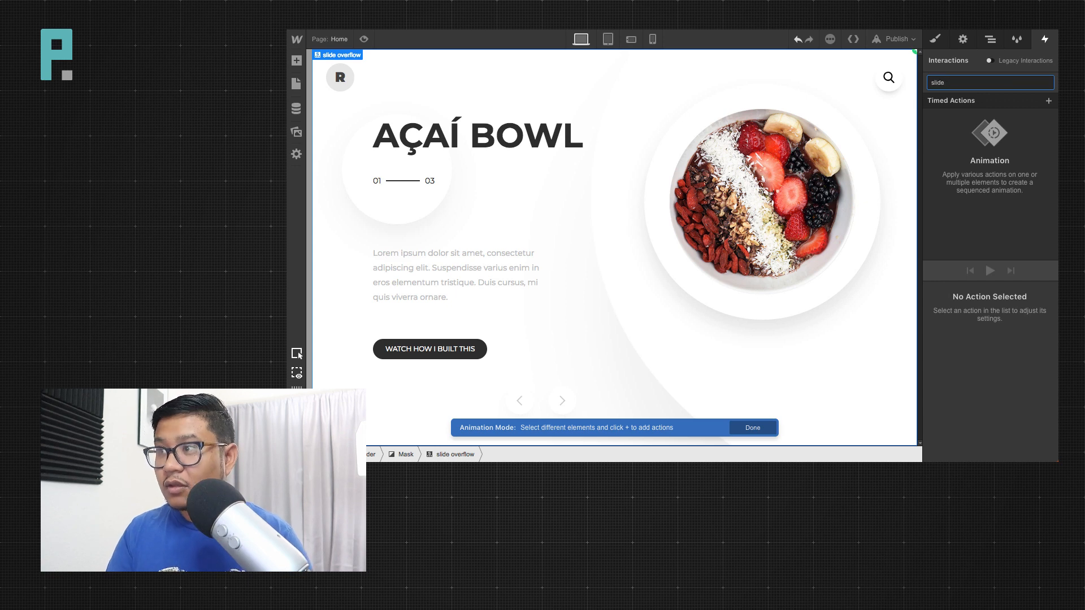
pyautogui.write(' out (new')
pyautogui.press('Return')
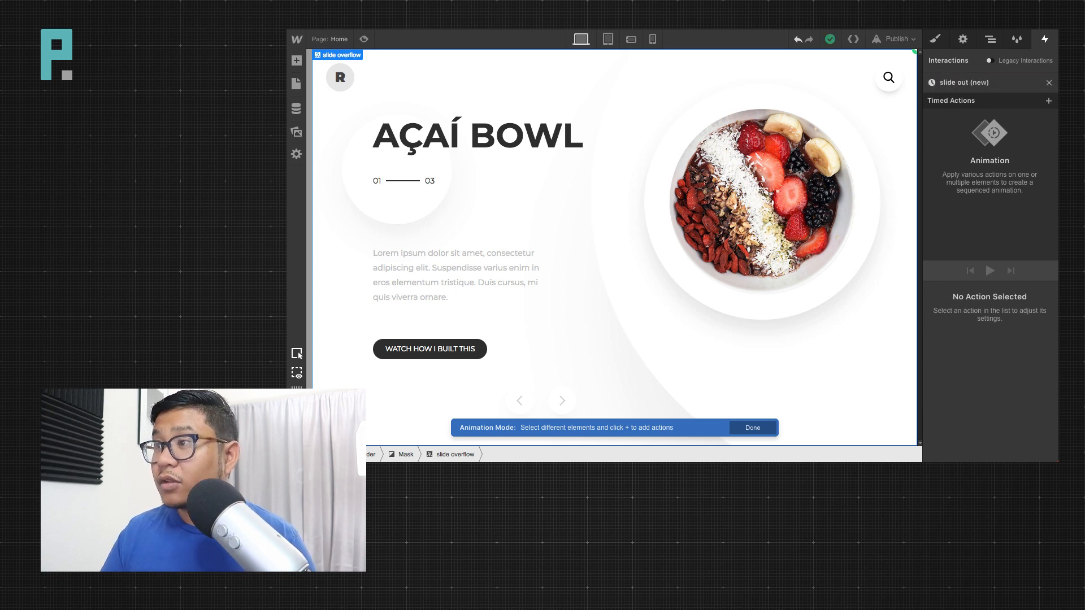
# Add a Rotate action for the first slide's plate container with a Z rotation of -118 degrees.
pyautogui.click(990, 39)
pyautogui.click(999, 161)
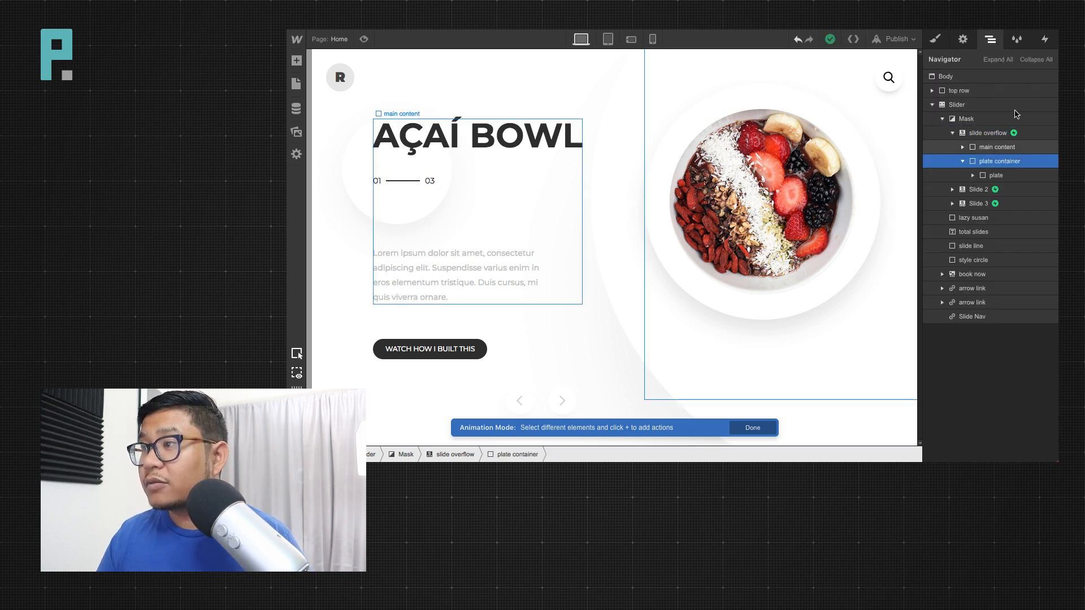
pyautogui.click(1044, 39)
pyautogui.click(1048, 102)
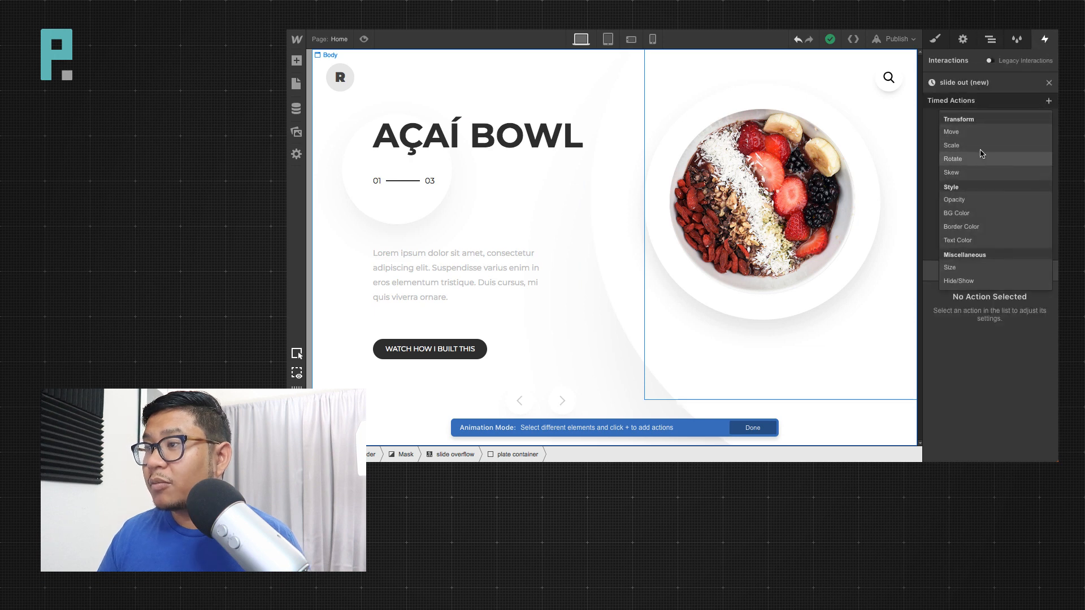
pyautogui.click(962, 162)
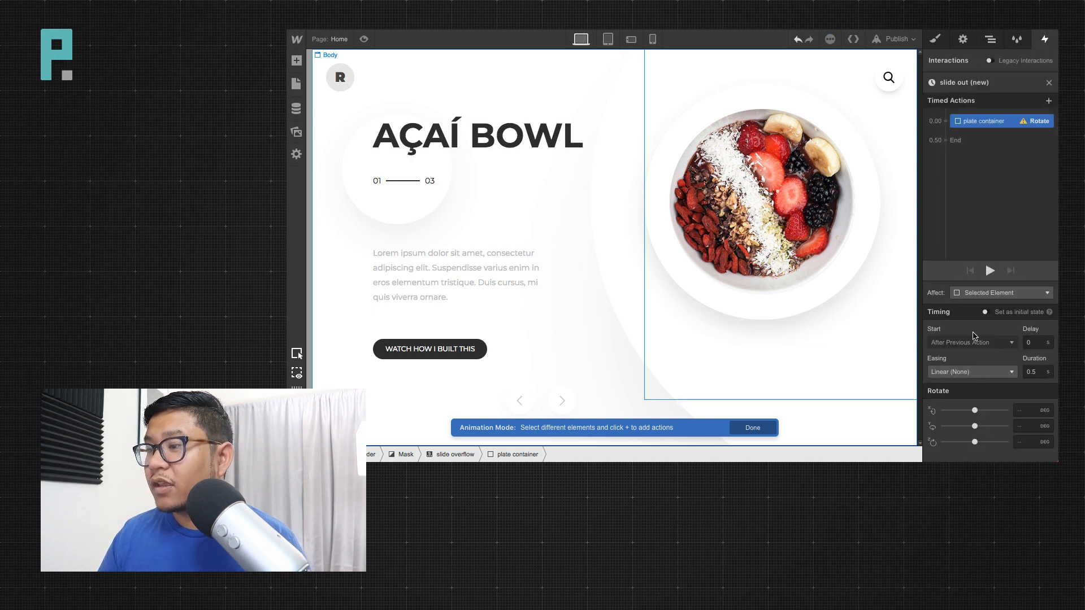
pyautogui.moveTo(975, 443); pyautogui.dragTo(954, 441)
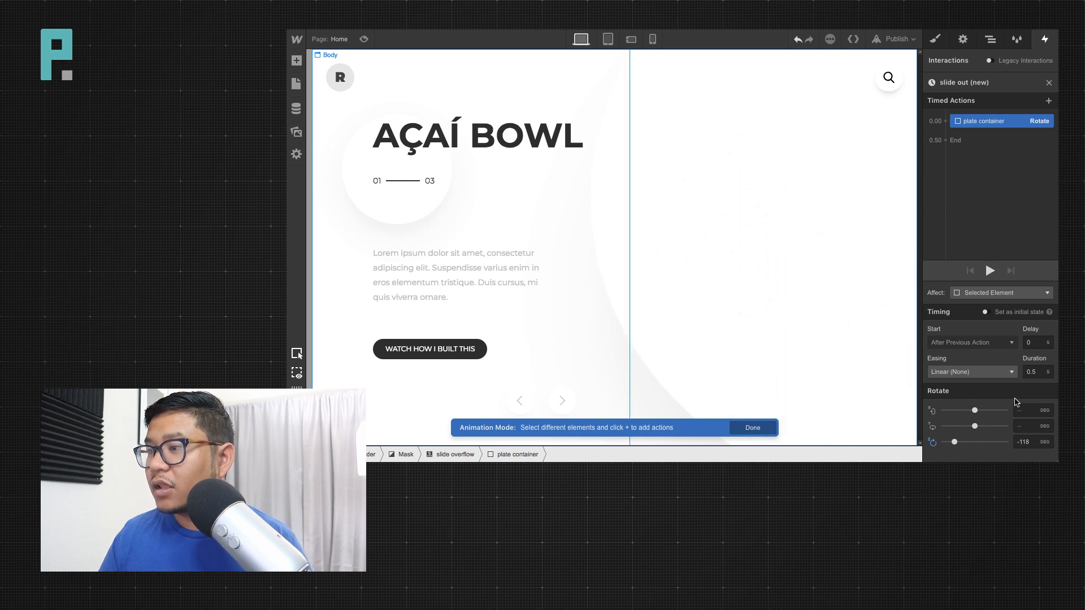
# Set the slide-out Rotate action's duration to 1 s and its easing to Out Quart.
pyautogui.click(1034, 378)
pyautogui.write('1')
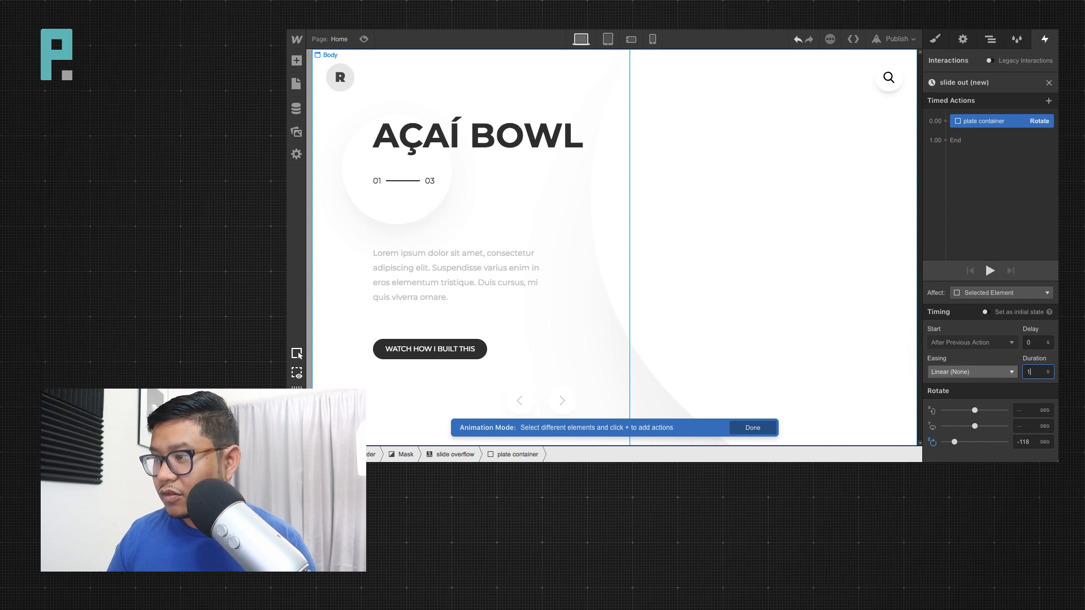
pyautogui.press('Return')
pyautogui.click(978, 372)
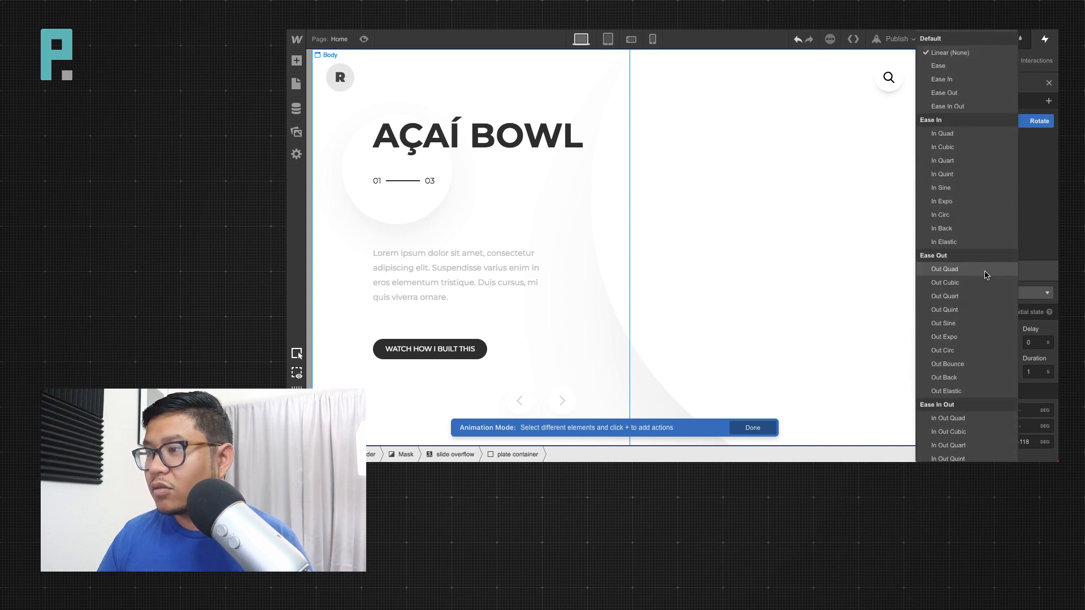
pyautogui.click(995, 311)
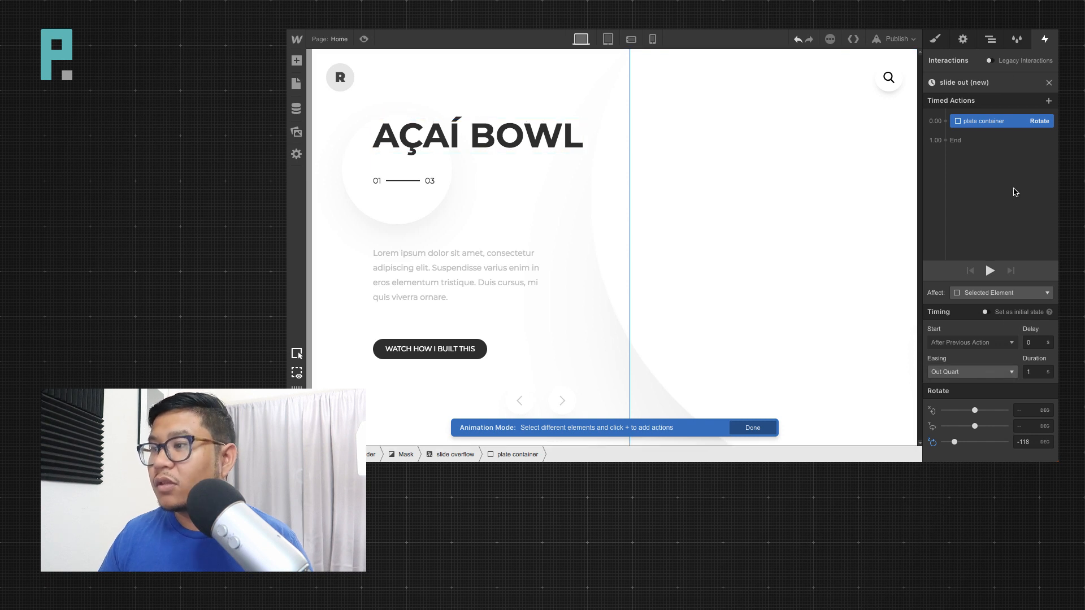
# Make the slide-out Rotate action affect the class, limited to only children with this class, and close the animation.
pyautogui.click(1000, 292)
pyautogui.click(1001, 290)
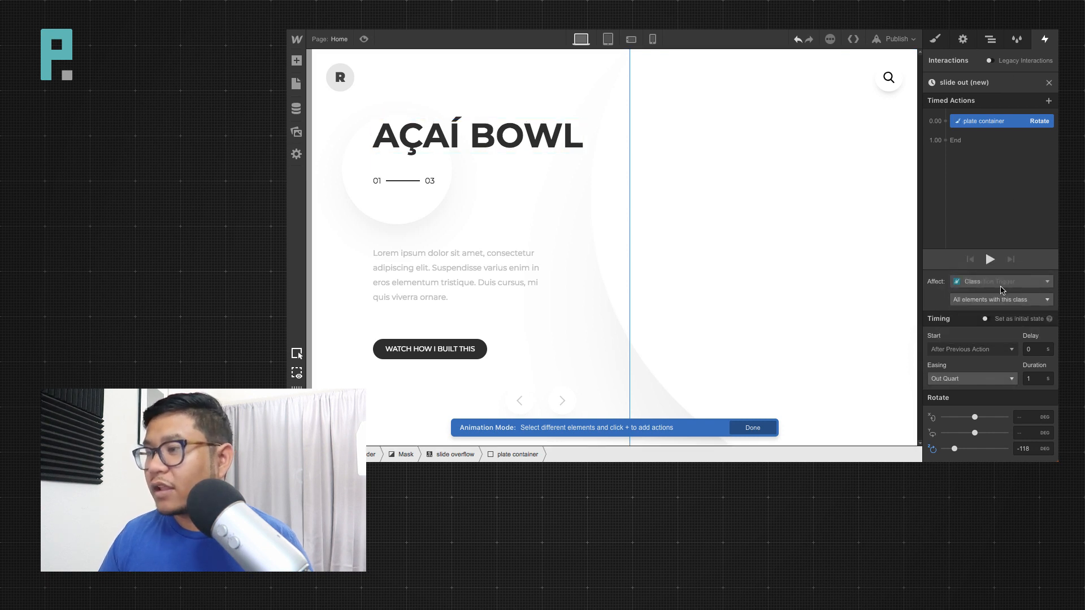
pyautogui.click(1011, 299)
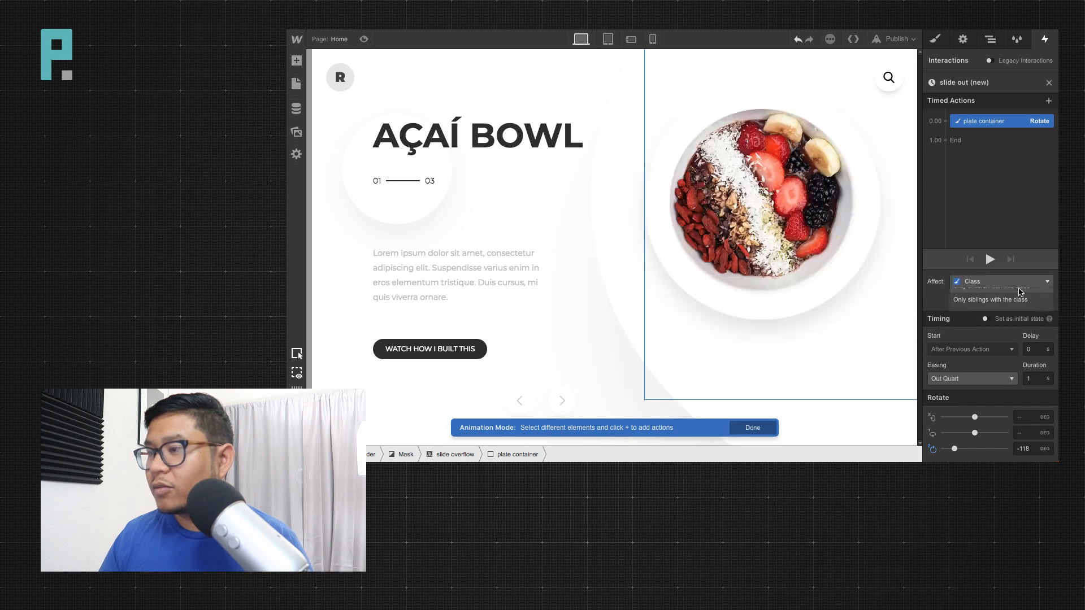
pyautogui.click(1022, 292)
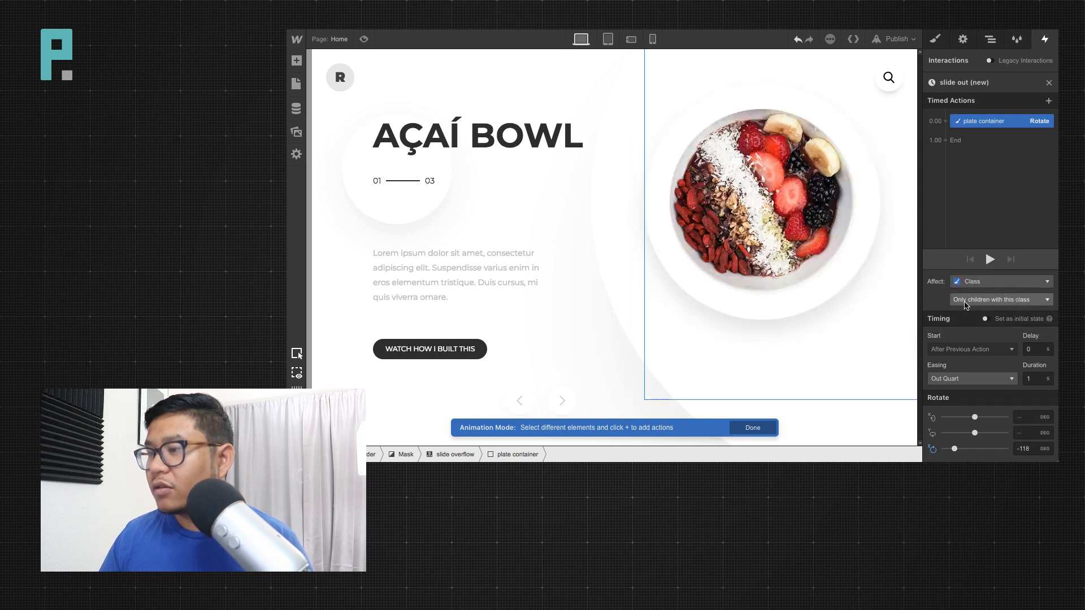
pyautogui.click(1049, 83)
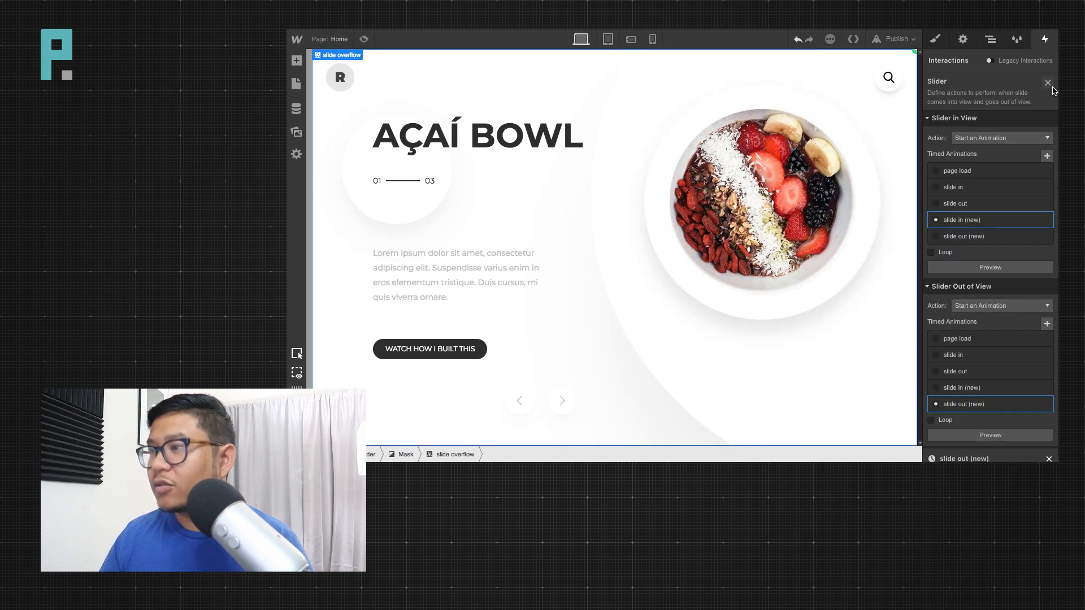
# Make the plate container rotations in slide in (new) affect the class, limited to only children with this class.
pyautogui.click(1027, 223)
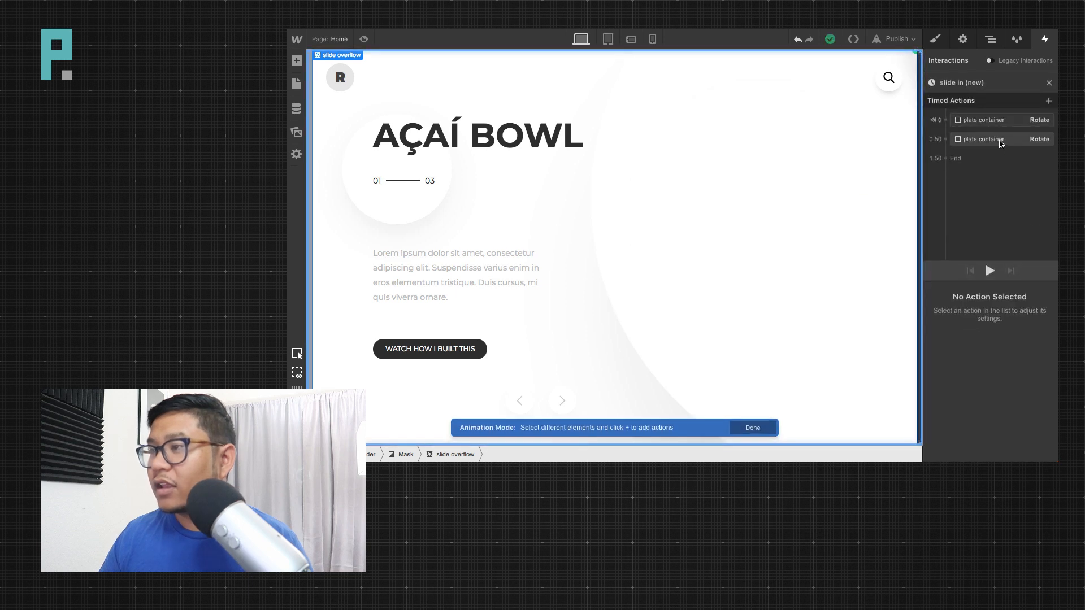
pyautogui.click(995, 119)
pyautogui.click(1001, 293)
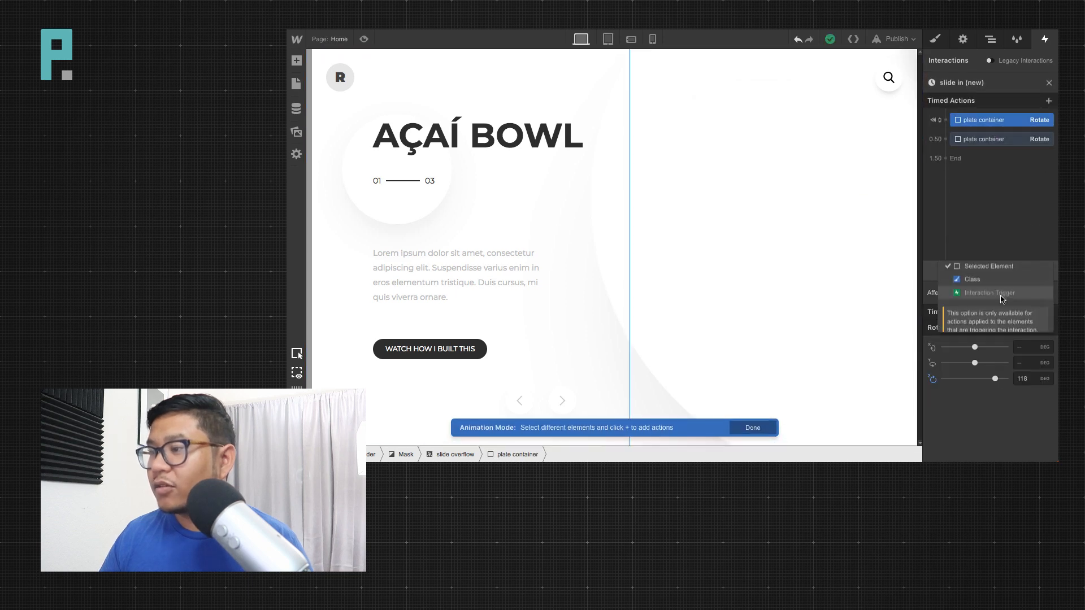
pyautogui.click(972, 280)
pyautogui.click(988, 308)
pyautogui.click(988, 302)
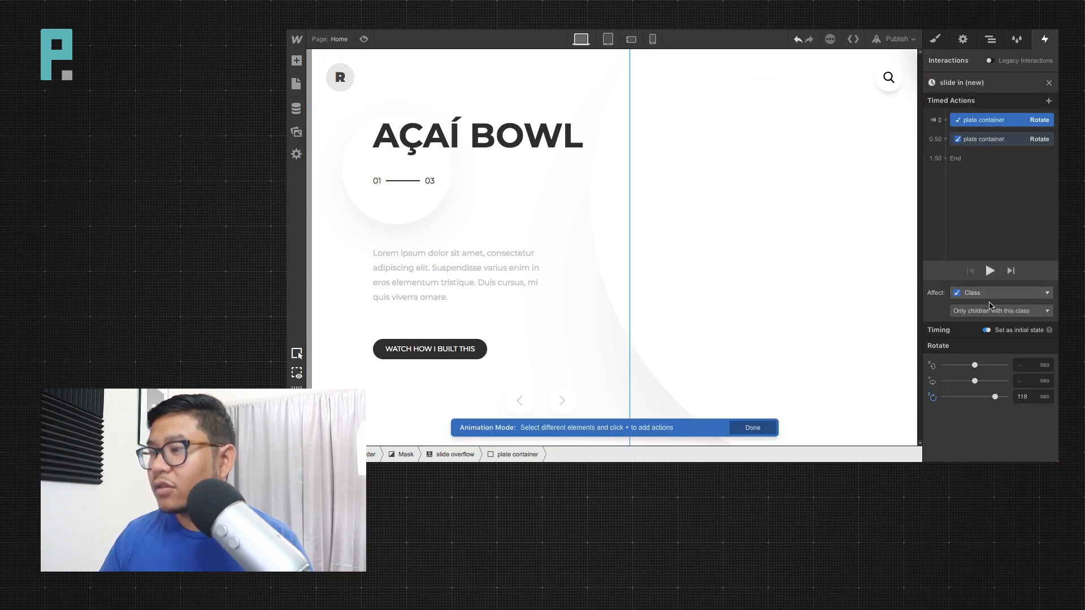
pyautogui.click(474, 112)
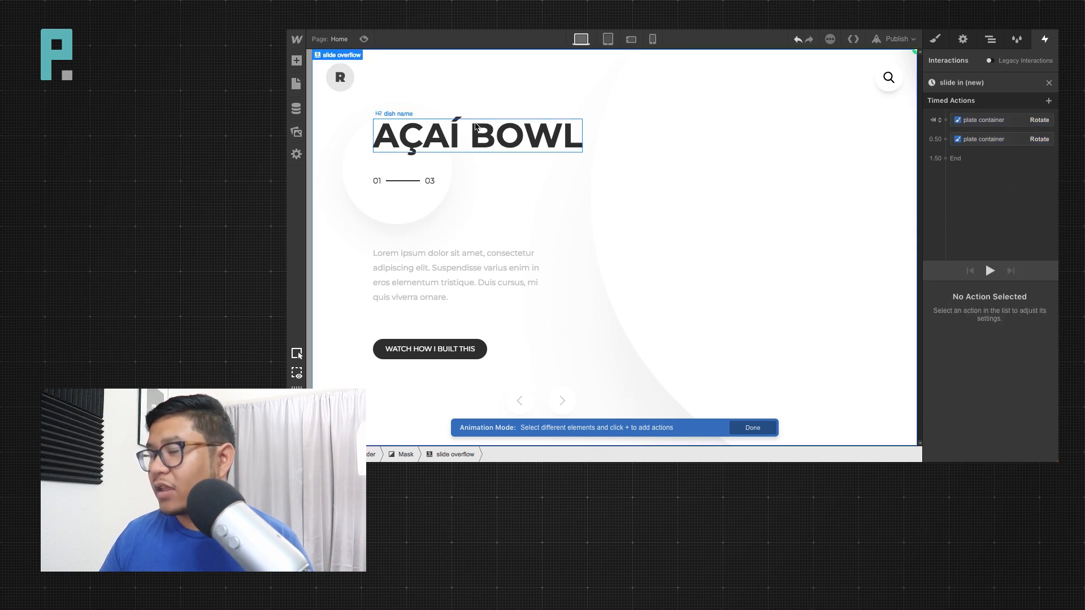
pyautogui.click(1048, 83)
# Preview the page, advance the slider to the next slide to check the plate animation, and return to editing.
pyautogui.click(443, 87)
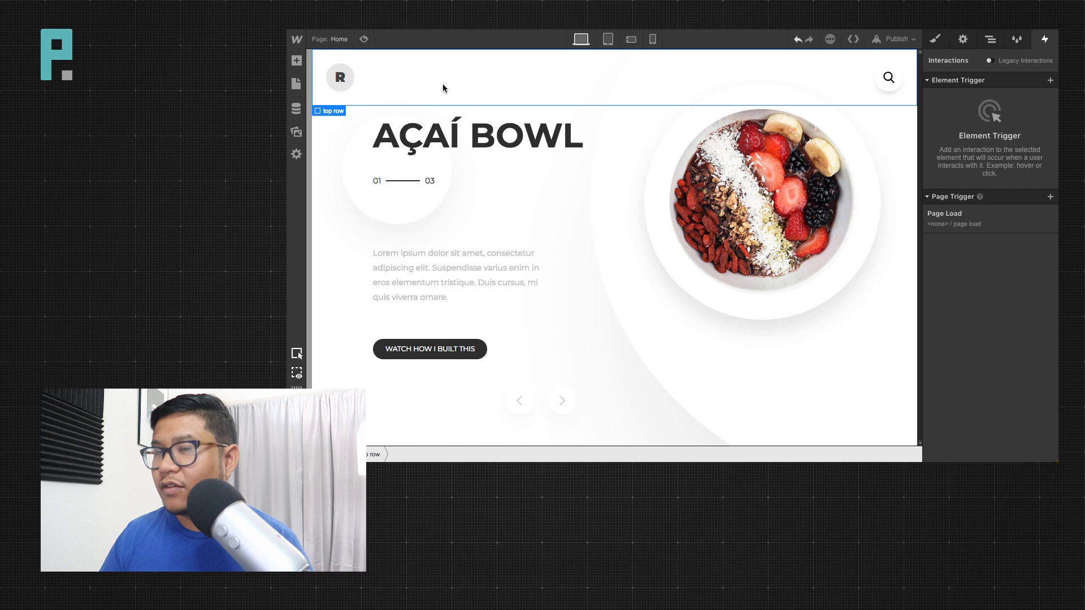
pyautogui.click(364, 40)
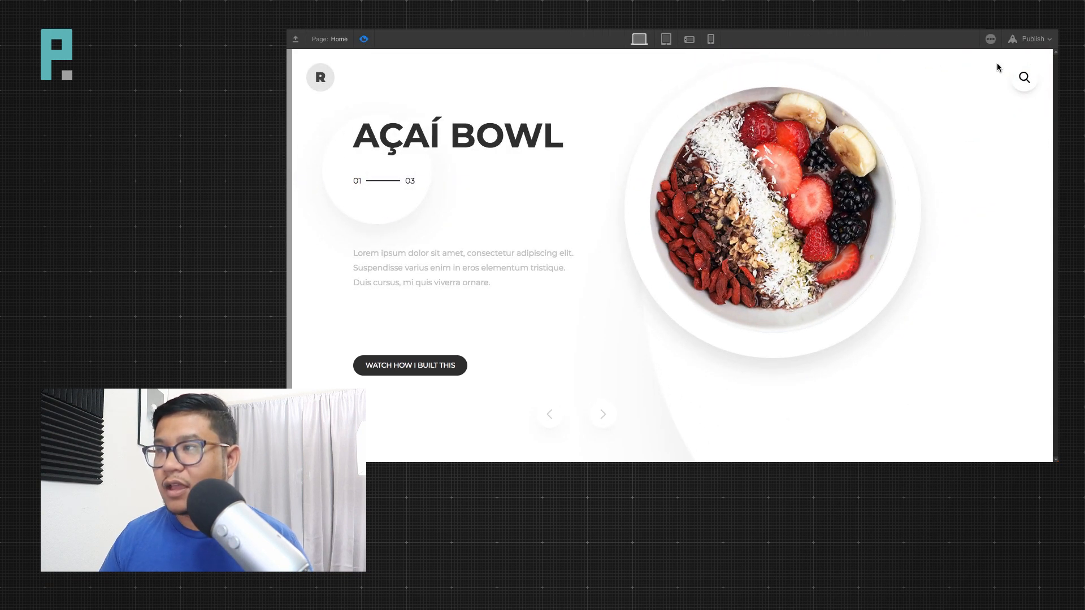
pyautogui.click(607, 415)
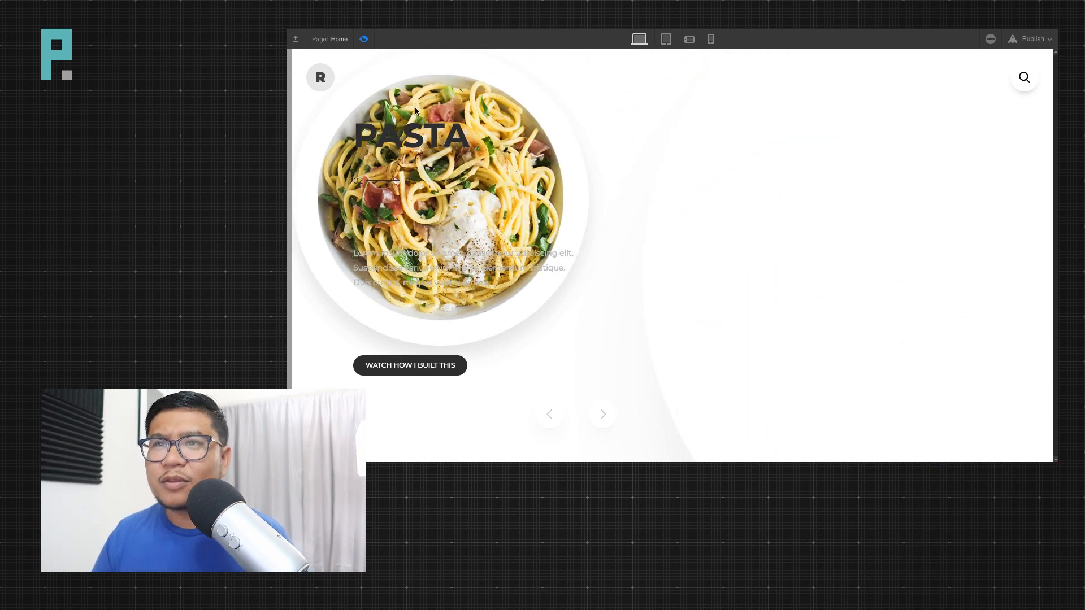
pyautogui.click(364, 39)
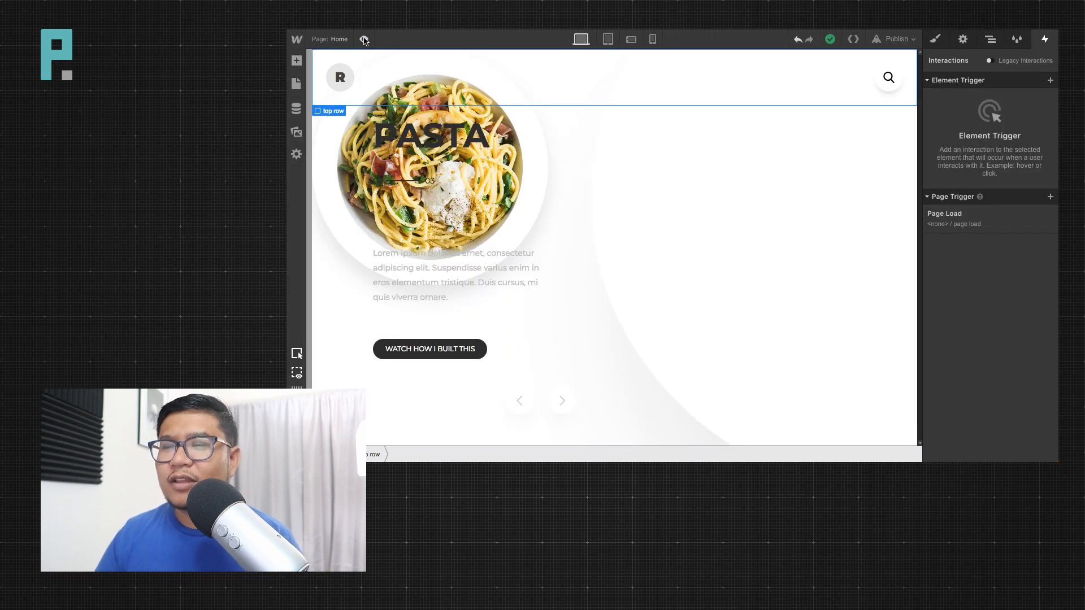
# Add a Div Block to Slide 2 between its main content and its plate.
pyautogui.click(990, 39)
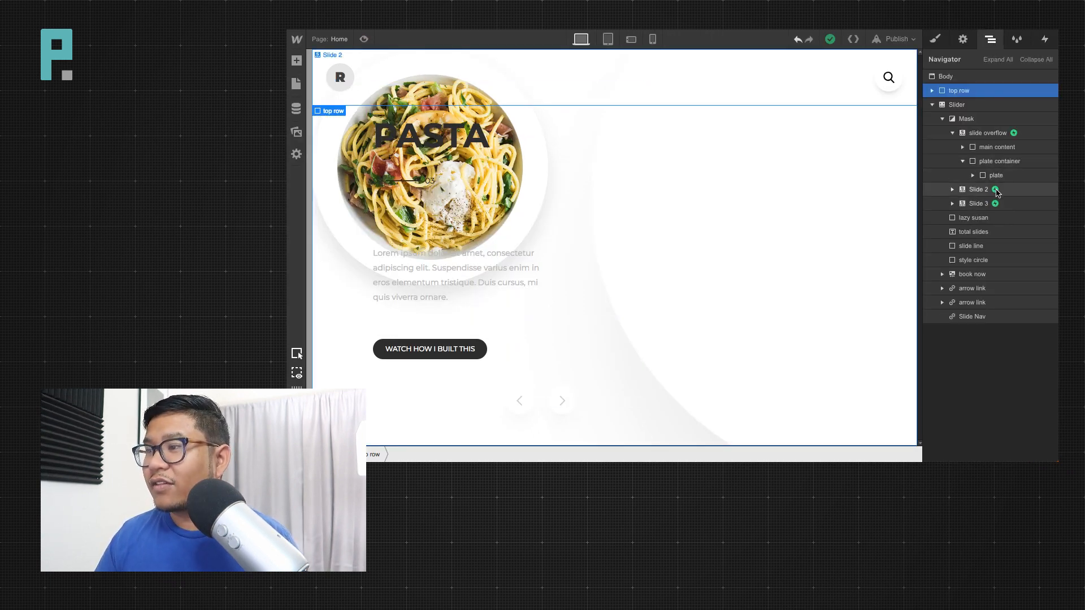
pyautogui.click(1000, 191)
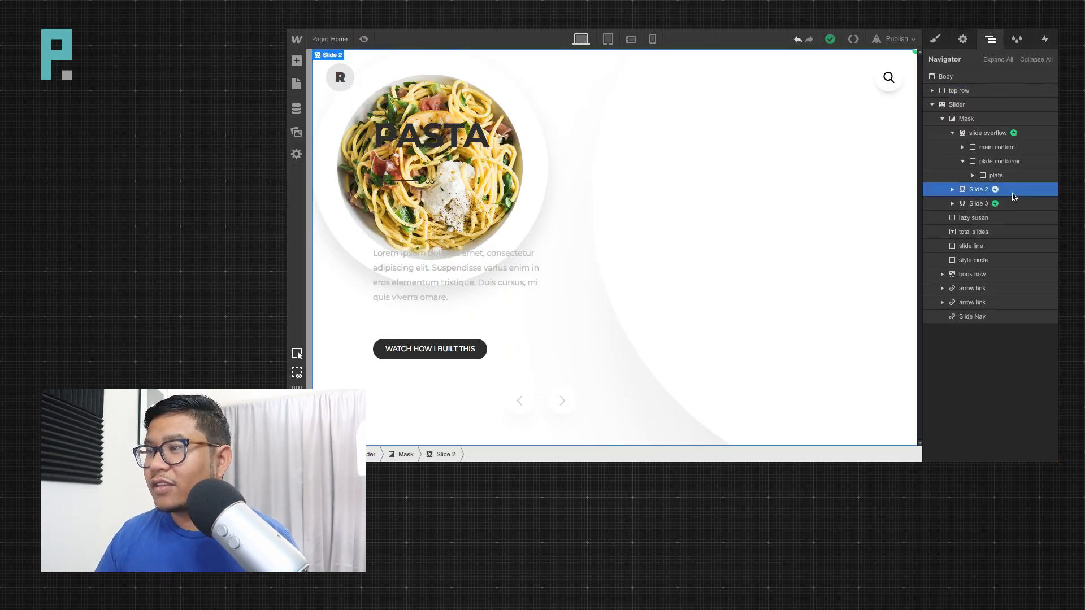
pyautogui.click(952, 190)
pyautogui.press('a')
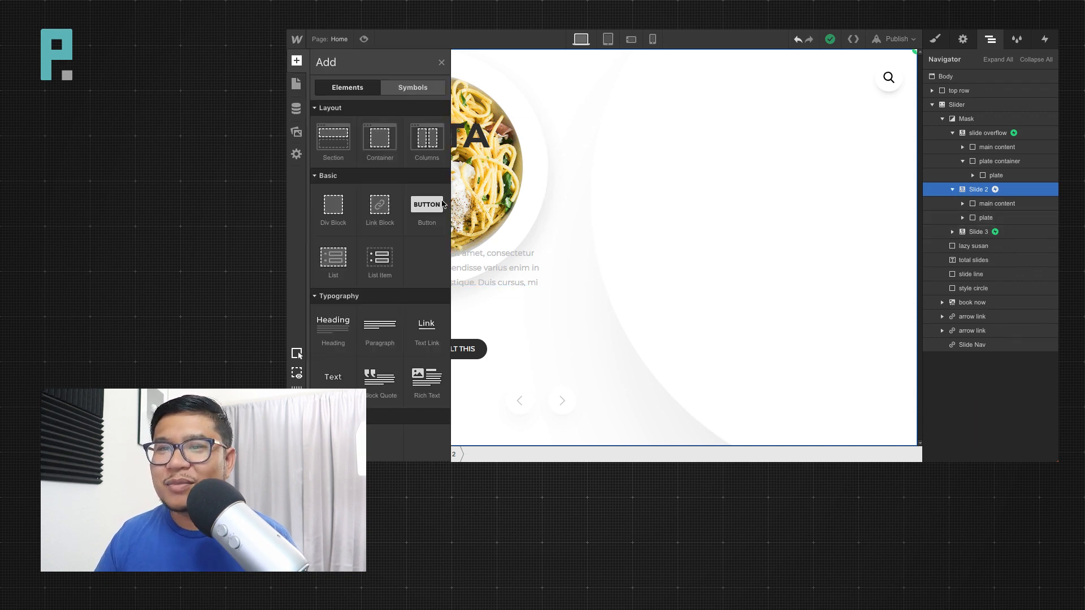
pyautogui.moveTo(333, 209); pyautogui.dragTo(1013, 269)
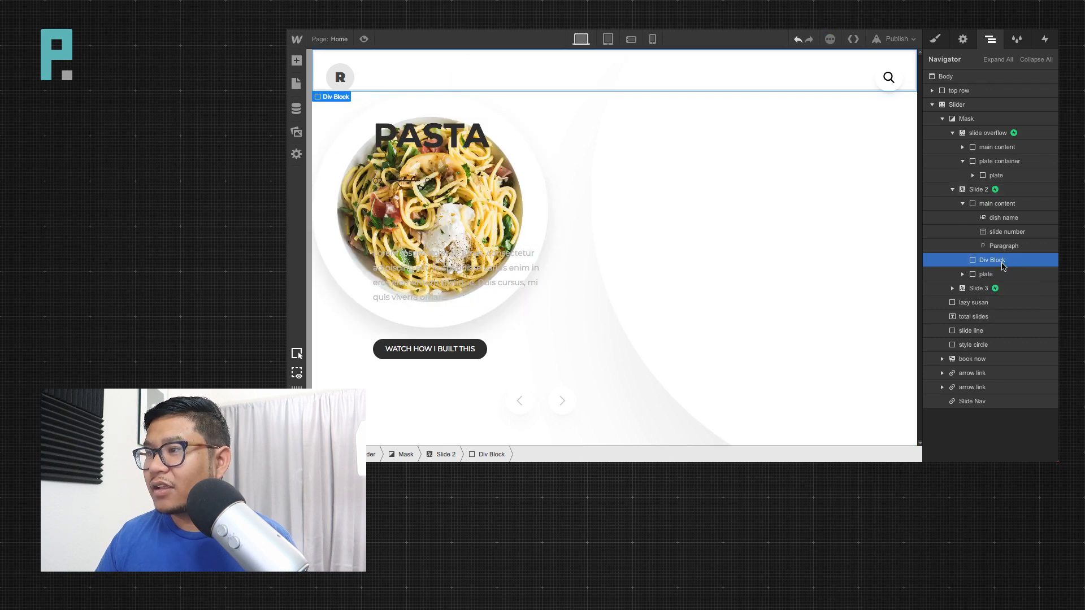
# Copy the first slide's plate container into Slide 2 and delete the empty Div Block there.
pyautogui.click(994, 161)
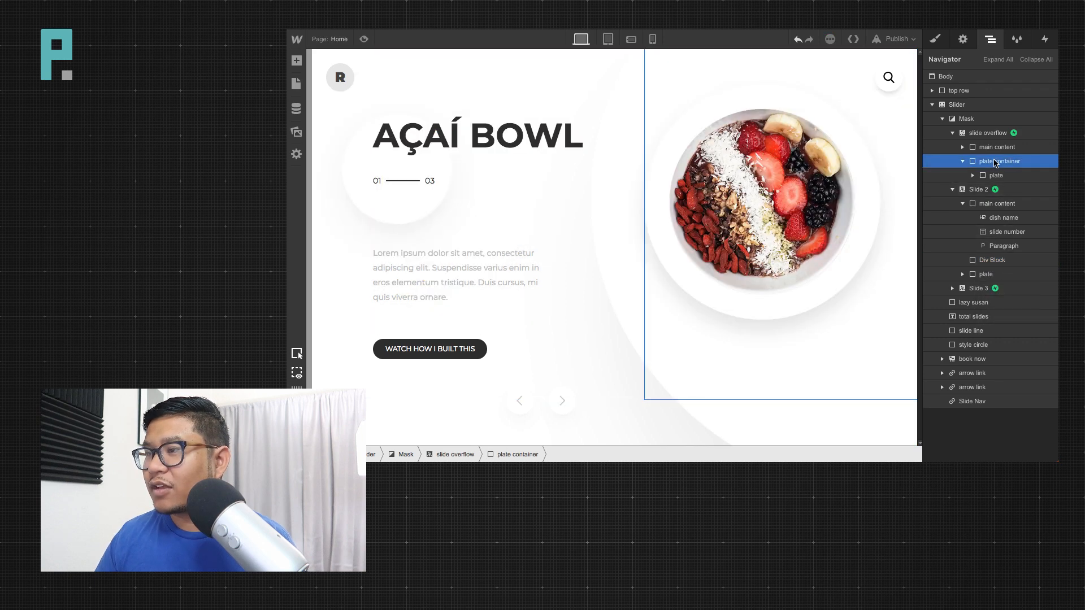
pyautogui.click(993, 260)
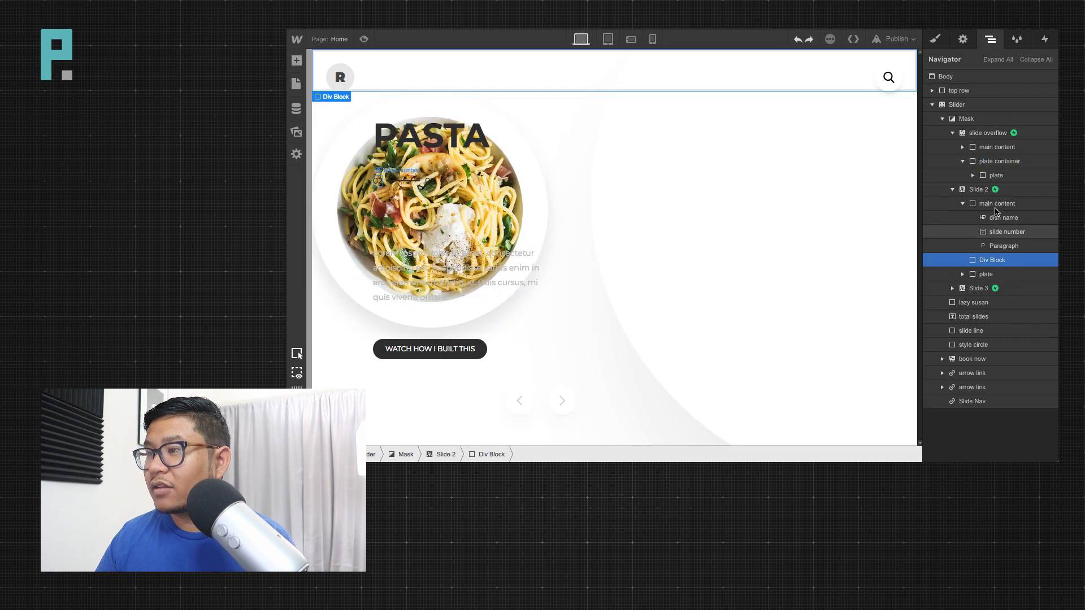
pyautogui.click(986, 193)
pyautogui.hotkey('ctrl', 'v')
pyautogui.click(989, 265)
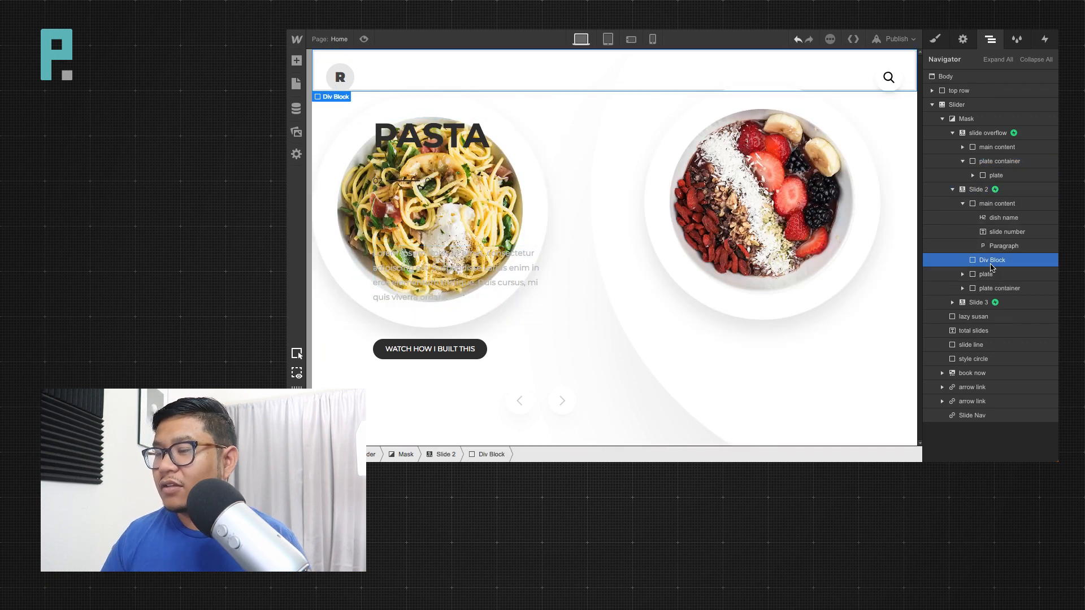
pyautogui.press('Delete')
# Delete the copied açaí plate from Slide 2's plate container and nest the pasta plate inside it.
pyautogui.click(962, 274)
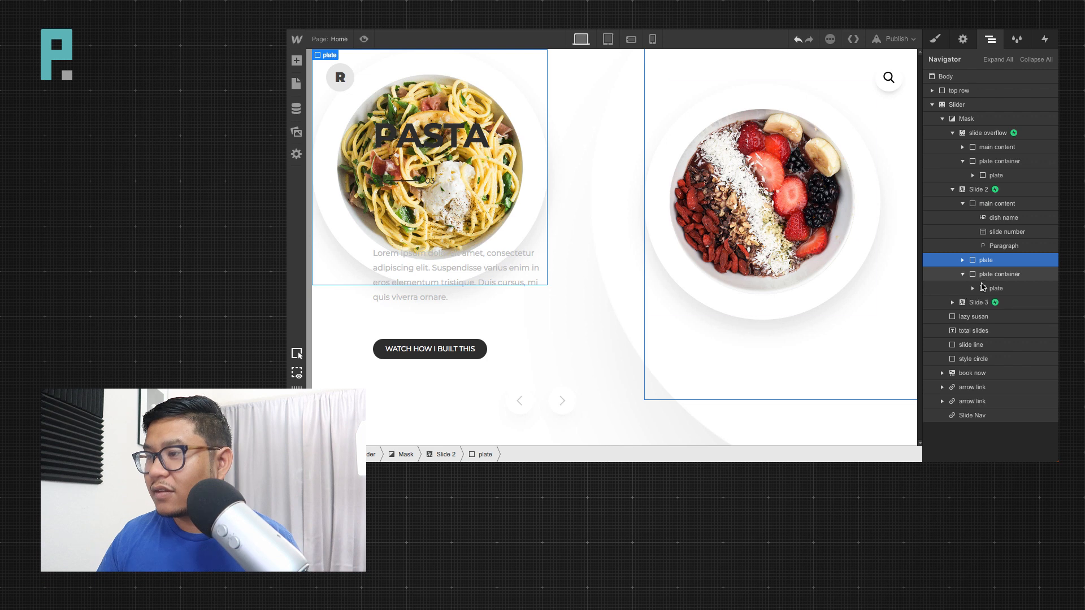
pyautogui.click(995, 288)
pyautogui.press('Delete')
pyautogui.moveTo(981, 260); pyautogui.dragTo(1000, 273)
# Copy Slide 2's plate container, including its plate, into Slide 3.
pyautogui.click(1006, 264)
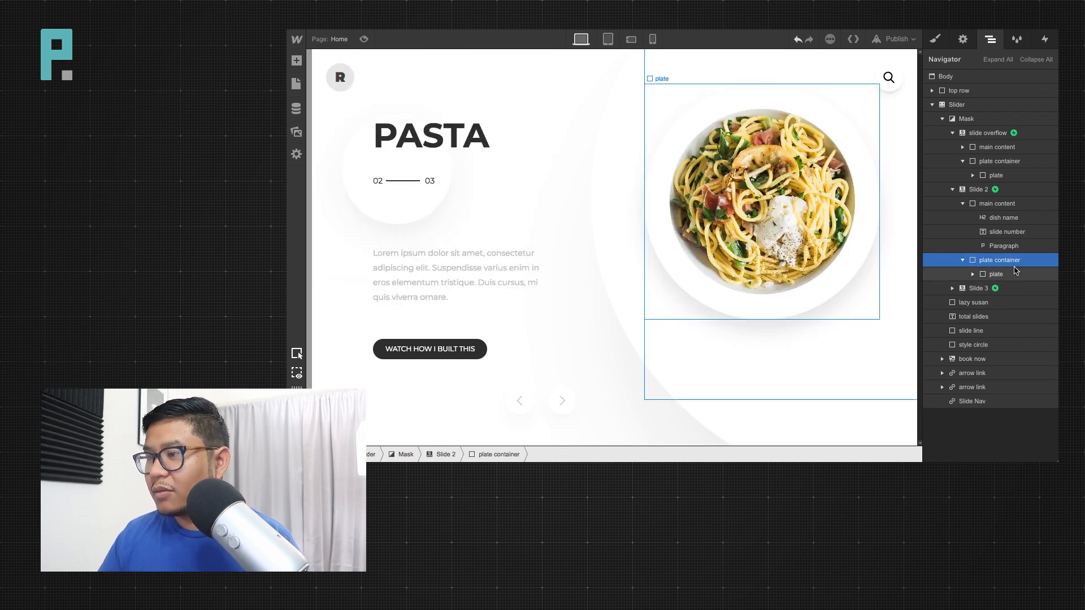
pyautogui.click(953, 289)
pyautogui.click(981, 288)
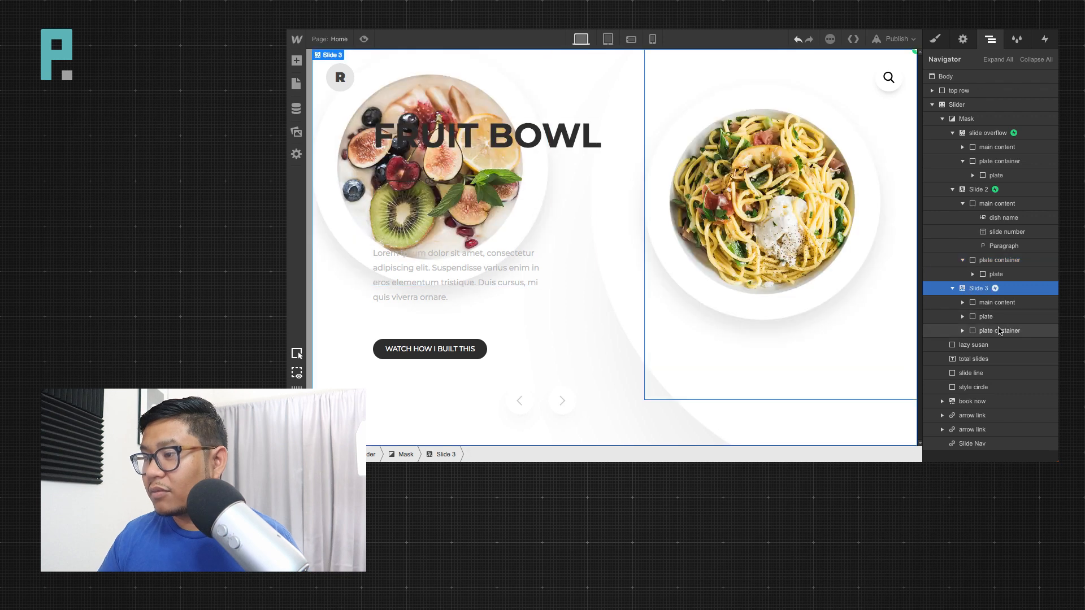
# Try deleting the copied pasta plate from Slide 3's plate container and rearranging the container, and undo both changes.
pyautogui.click(963, 331)
pyautogui.click(996, 344)
pyautogui.press('Delete')
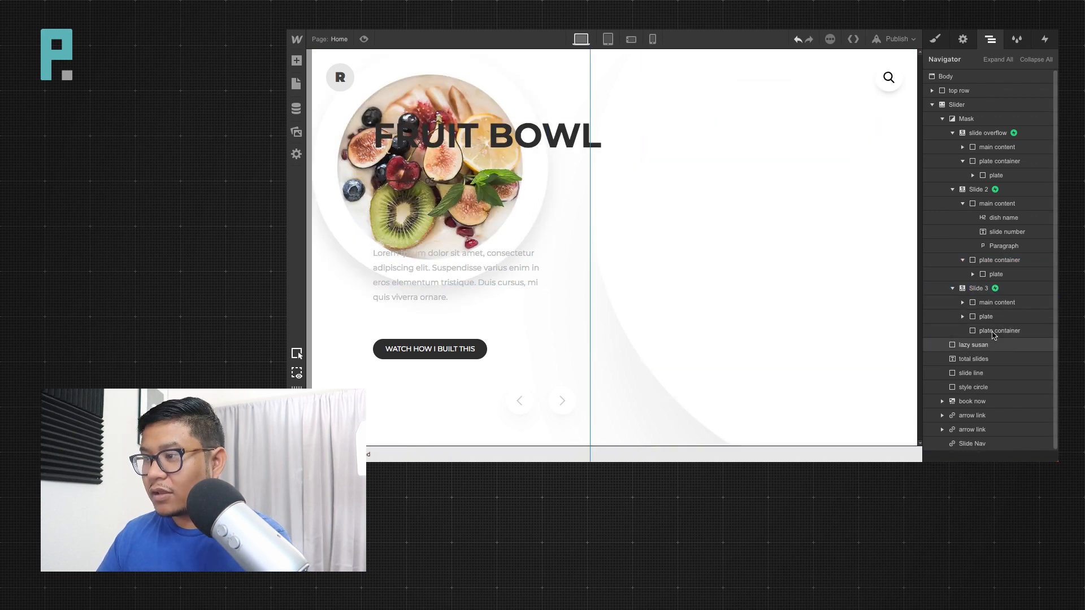
pyautogui.moveTo(994, 330); pyautogui.dragTo(988, 323)
pyautogui.hotkey('ctrl', 'z')
pyautogui.hotkey('ctrl', 'z')
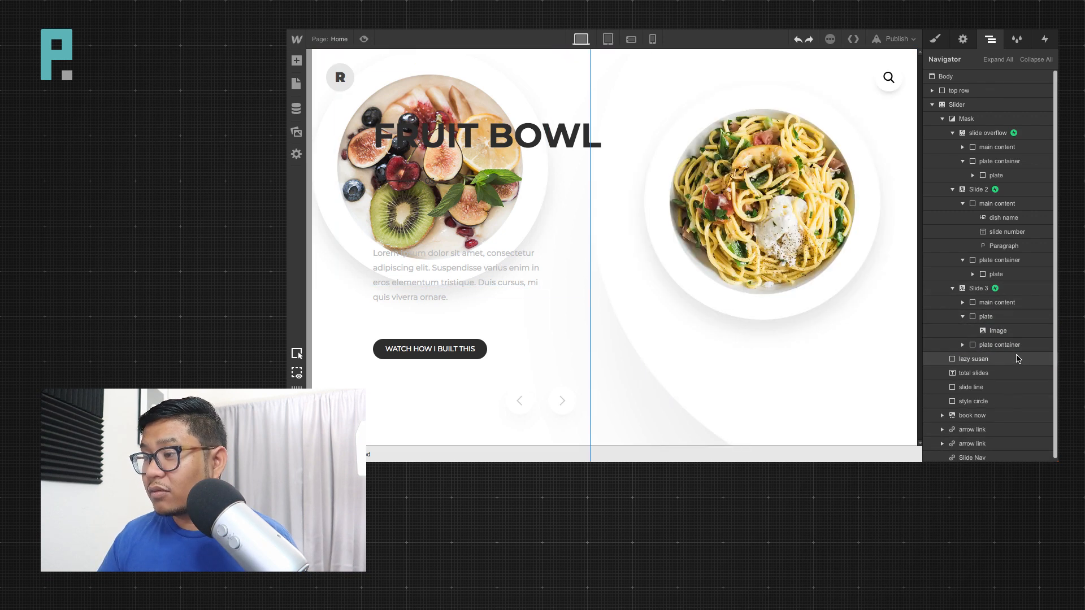
# Delete the copied pasta plate from Slide 3's plate container and nest the fruit bowl plate inside it.
pyautogui.click(963, 345)
pyautogui.click(1007, 361)
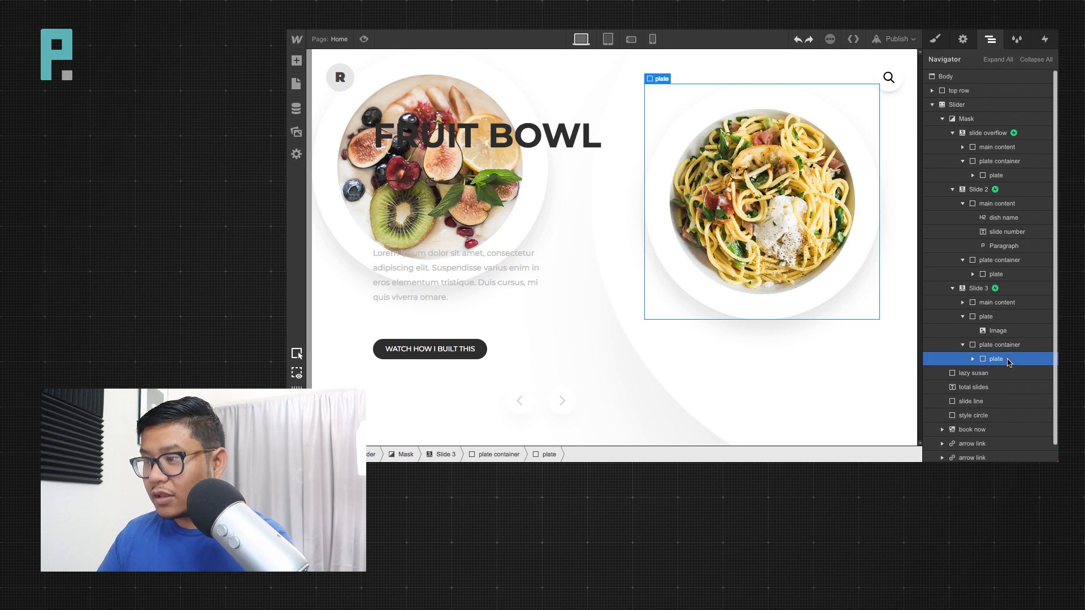
pyautogui.press('Delete')
pyautogui.moveTo(990, 318)
pyautogui.mouseDown()
pyautogui.moveTo(1000, 342)
pyautogui.moveTo(993, 319)
pyautogui.mouseUp()
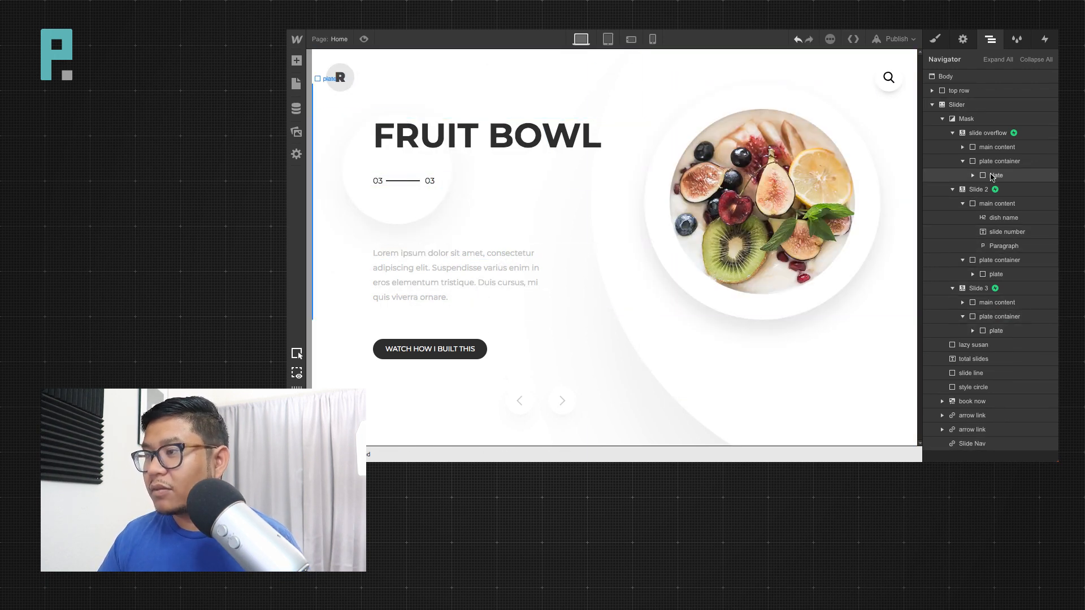
# Assign Slide 2's slider interaction the slide in (new) animation in view and slide out (new) out of view.
pyautogui.click(980, 190)
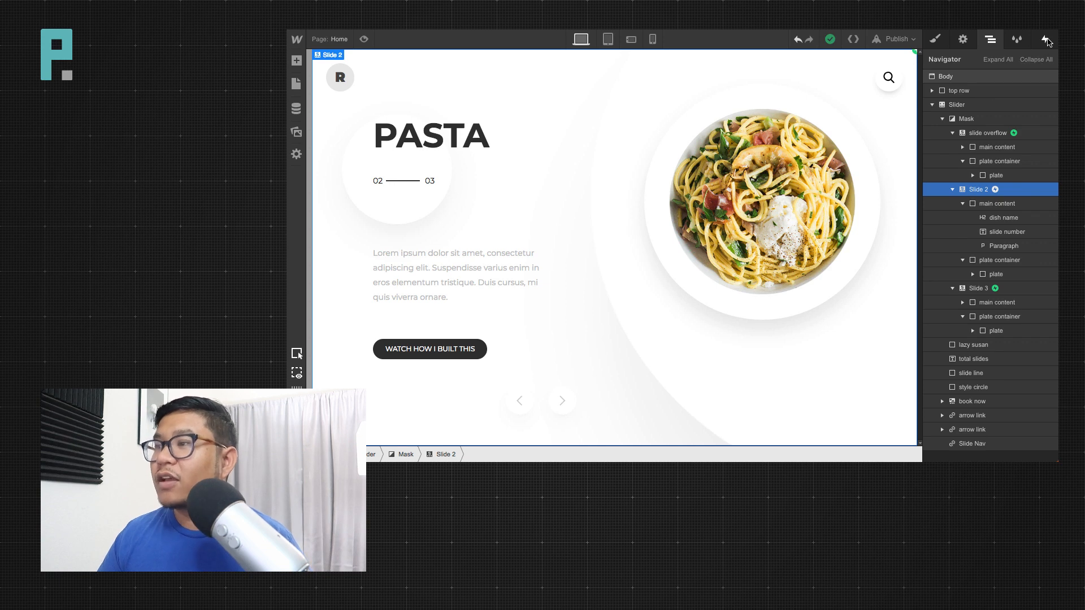
pyautogui.click(1046, 40)
pyautogui.click(942, 112)
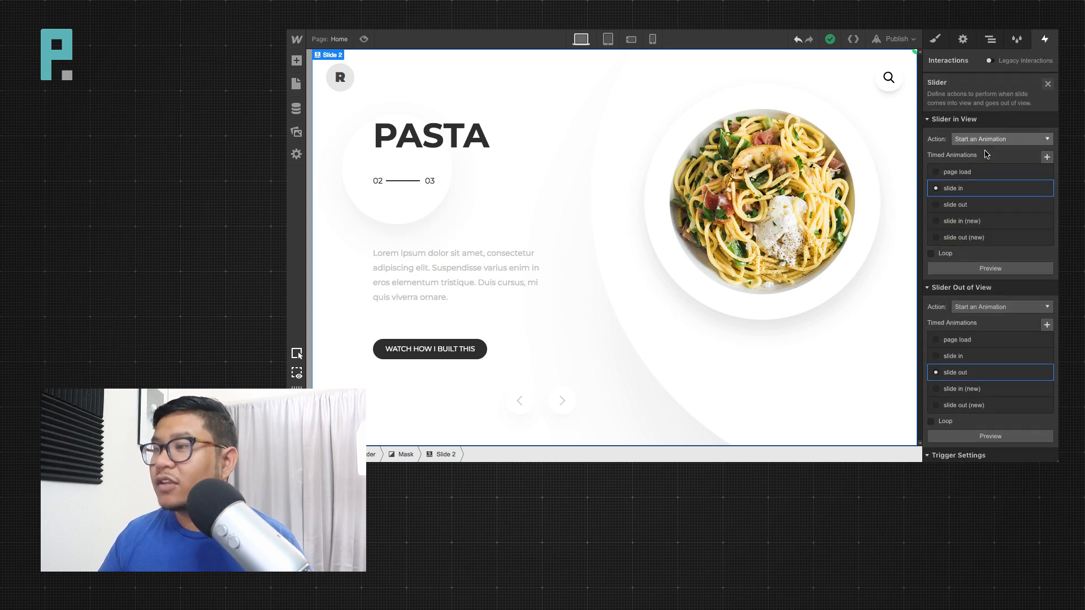
pyautogui.click(986, 221)
pyautogui.click(966, 404)
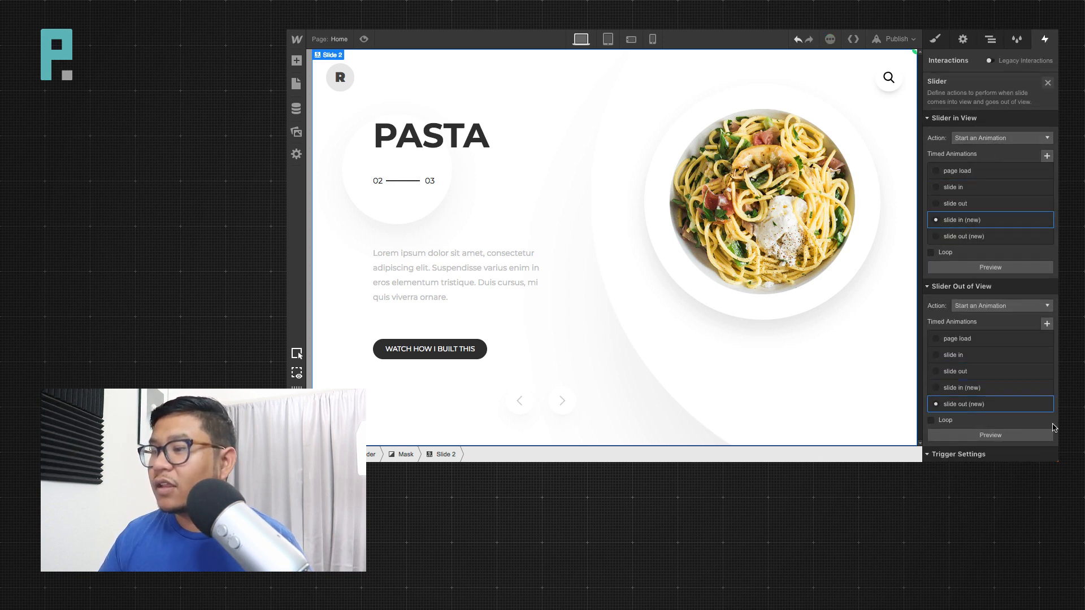
# Assign Slide 3's slider interaction the slide in (new) animation in view and slide out (new) out of view.
pyautogui.click(991, 41)
pyautogui.click(987, 285)
pyautogui.press('h')
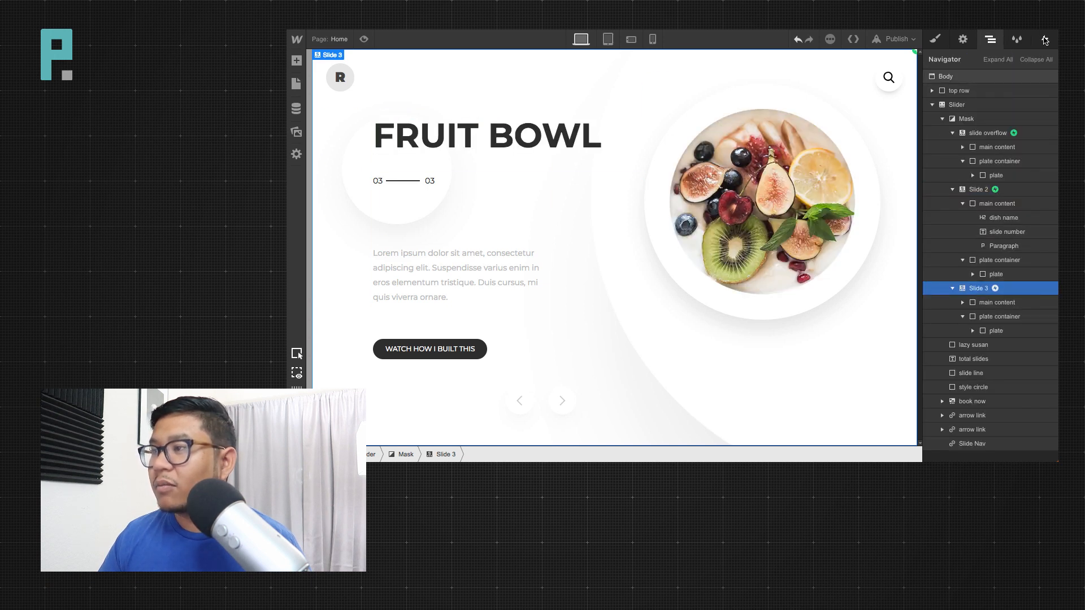
pyautogui.click(952, 110)
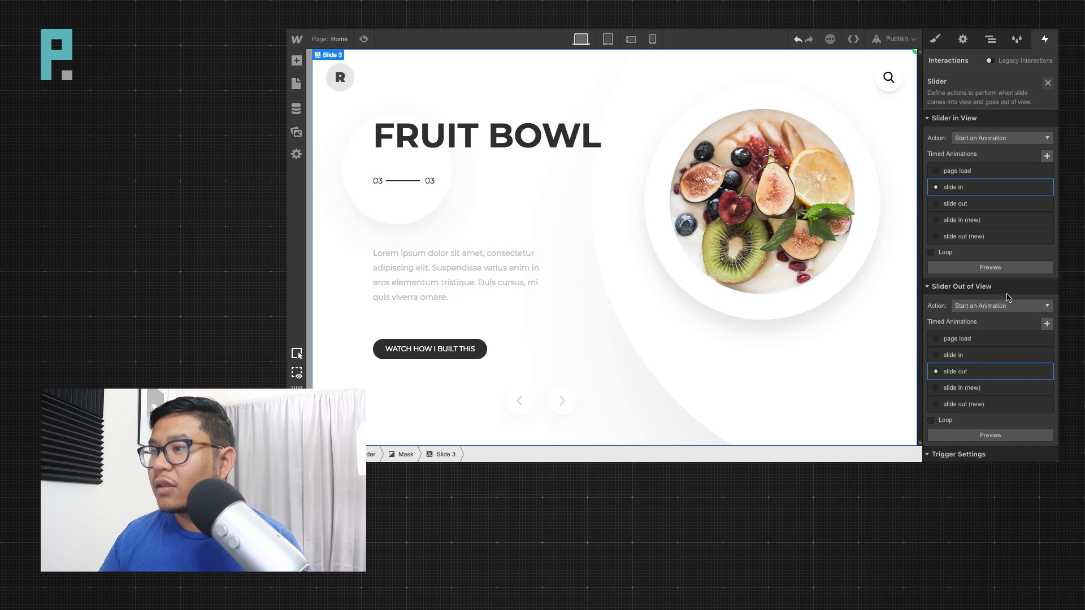
pyautogui.click(981, 222)
pyautogui.click(963, 404)
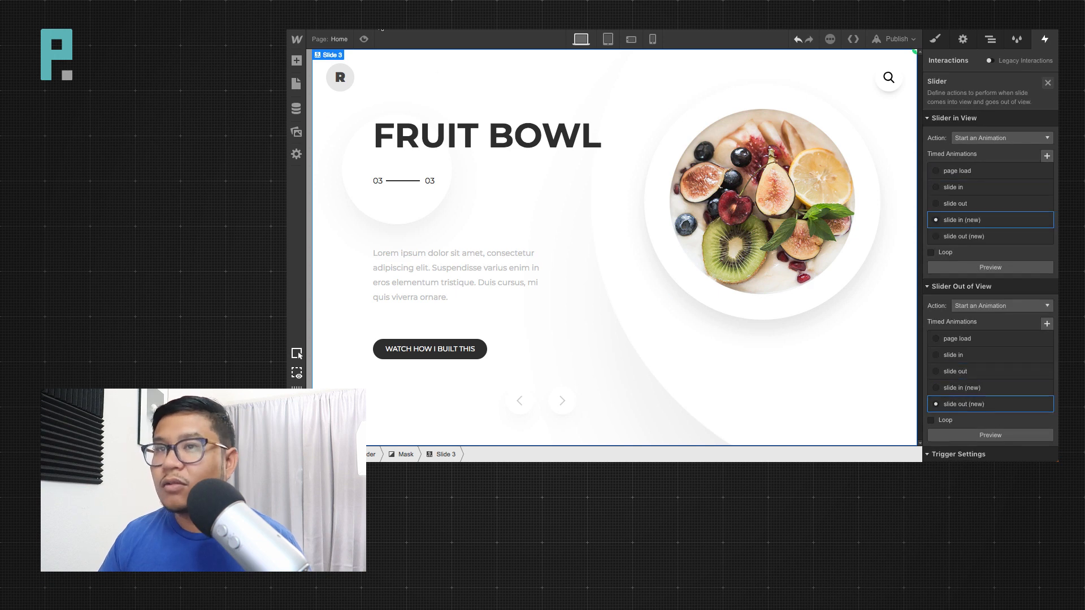
# Preview the page and advance through the slides to check the plate rotation, and return to editing.
pyautogui.click(364, 39)
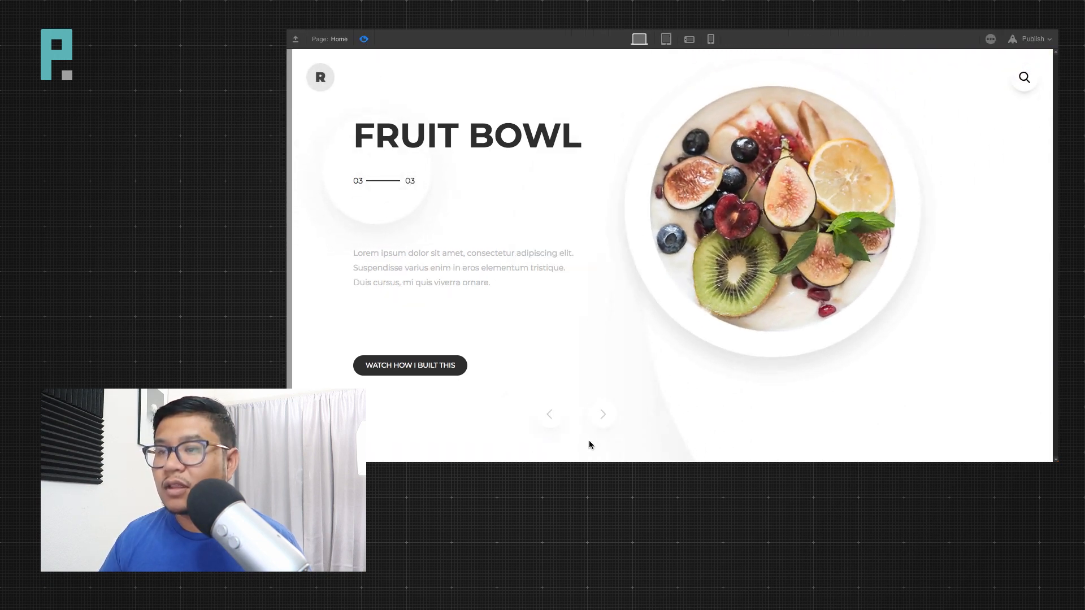
pyautogui.click(601, 415)
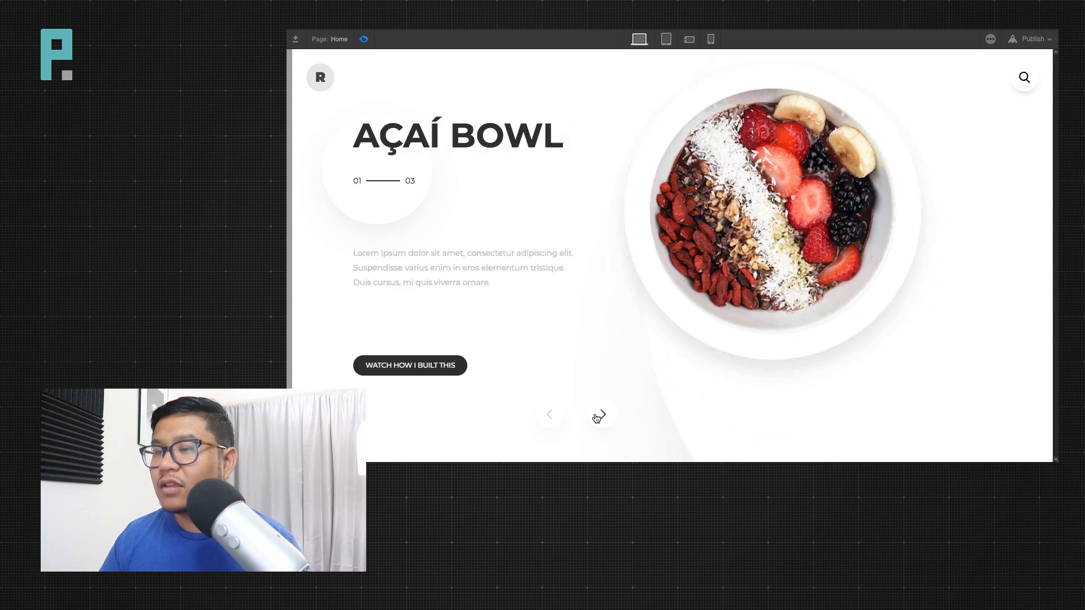
pyautogui.click(601, 415)
pyautogui.click(596, 418)
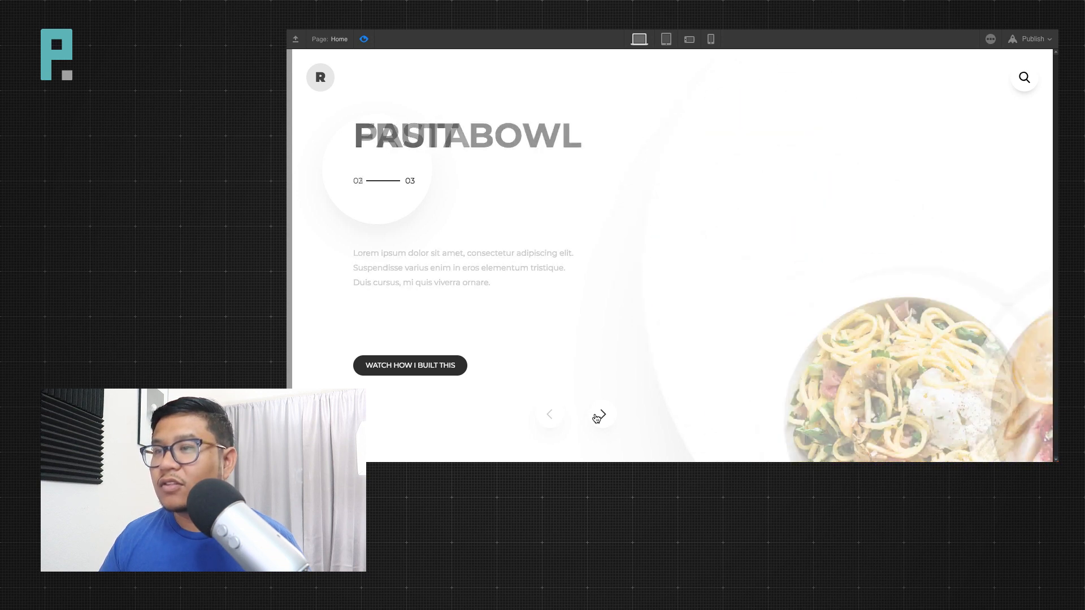
pyautogui.click(364, 39)
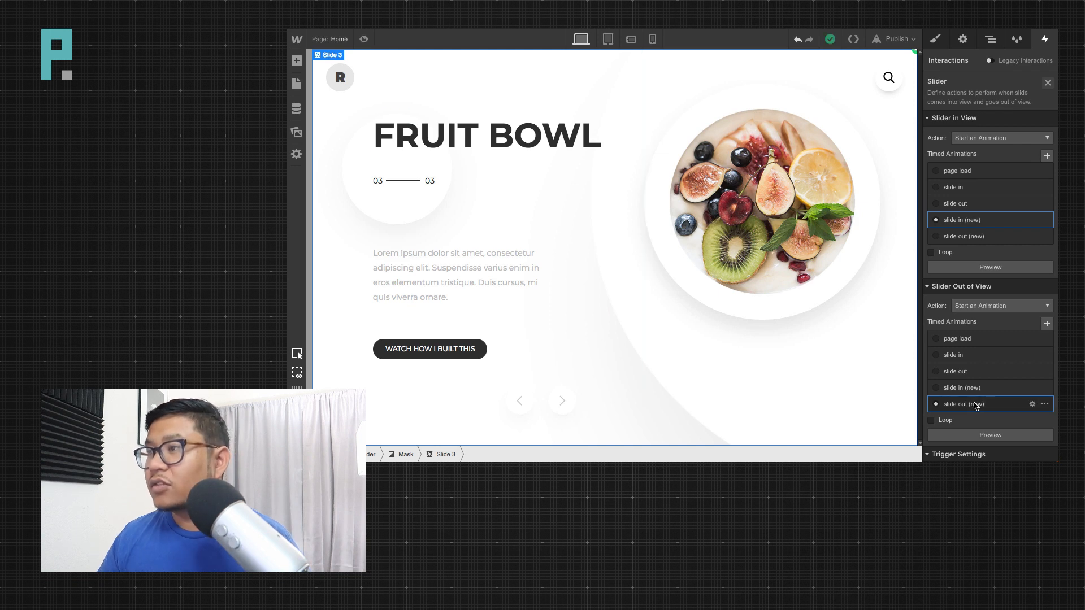
# Review the plate Rotate and final Move actions in the old slide out animation, and reselect slide out (new) for Slide 3.
pyautogui.click(961, 371)
pyautogui.click(1031, 372)
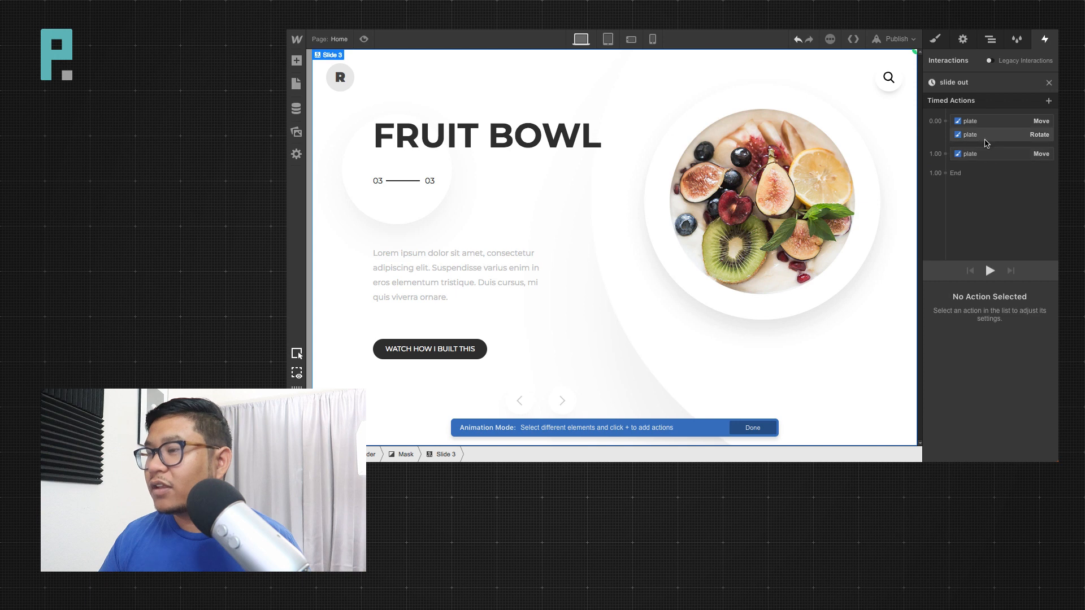
pyautogui.click(984, 133)
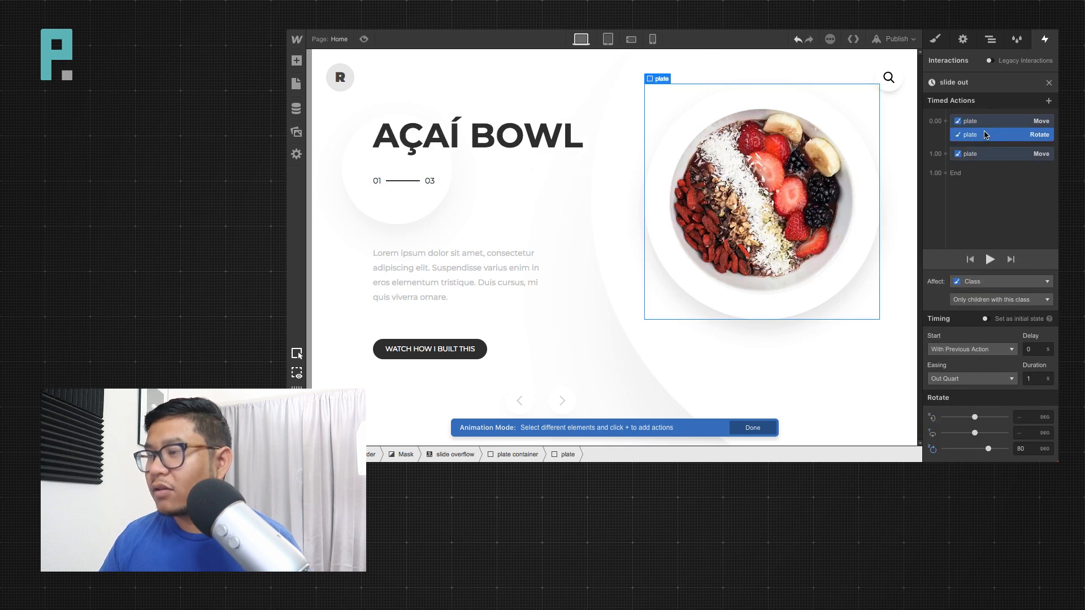
pyautogui.click(983, 153)
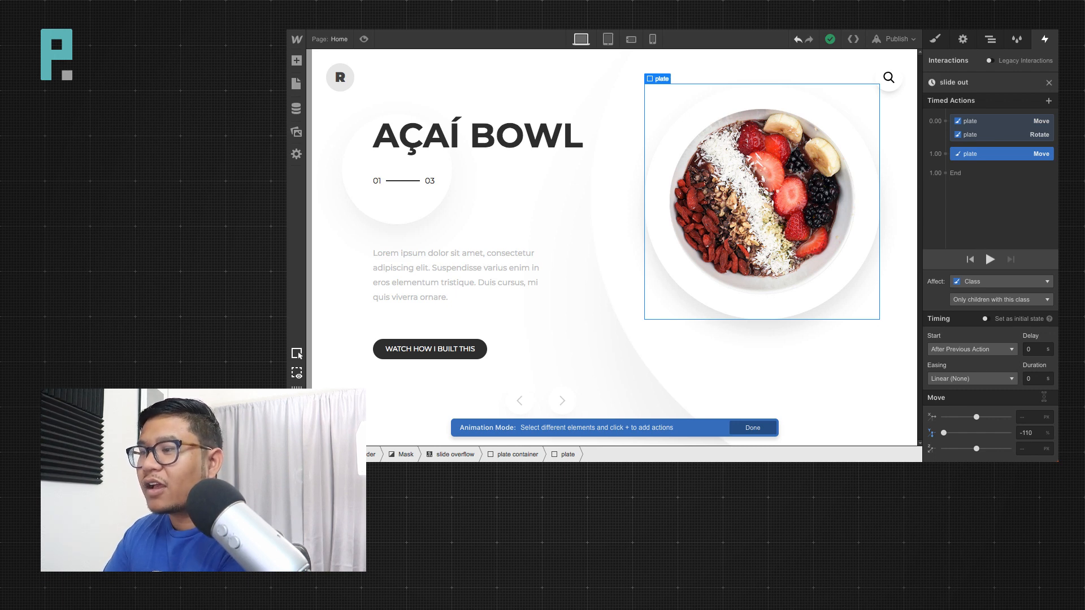
pyautogui.click(1049, 82)
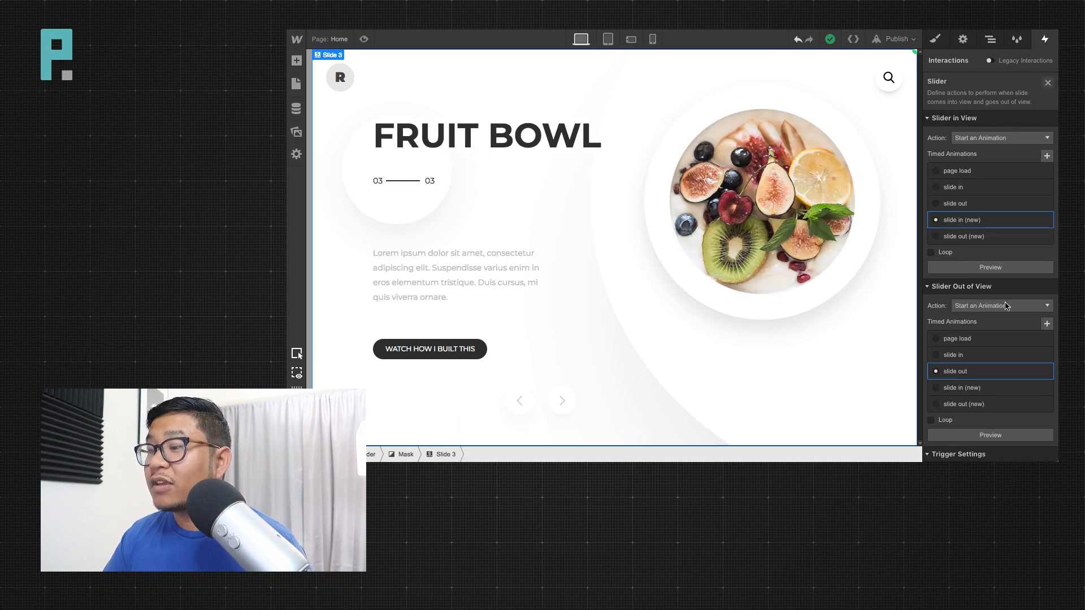
pyautogui.click(969, 404)
pyautogui.click(963, 406)
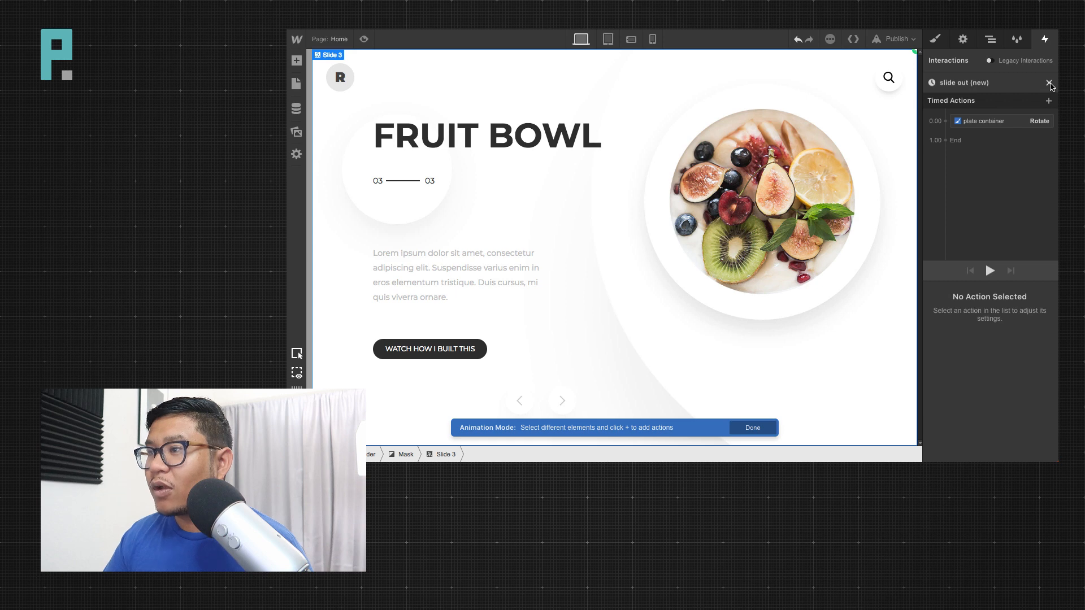
pyautogui.click(1049, 82)
# Check the plate container's initial Z rotation in the slide in (new) animation, leaving it at 118 degrees.
pyautogui.click(962, 221)
pyautogui.click(962, 221)
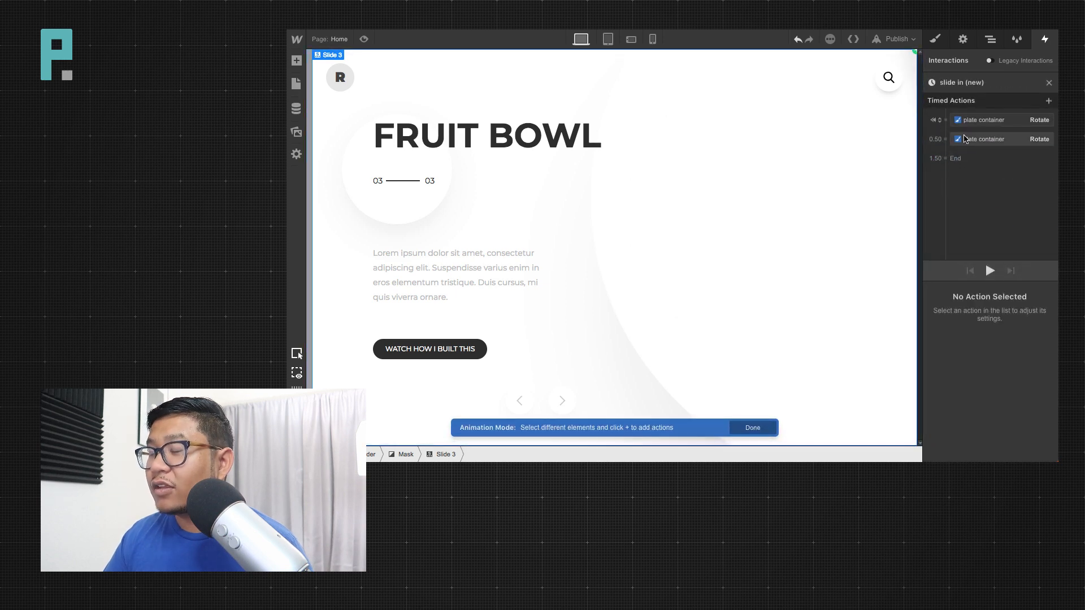
pyautogui.click(988, 120)
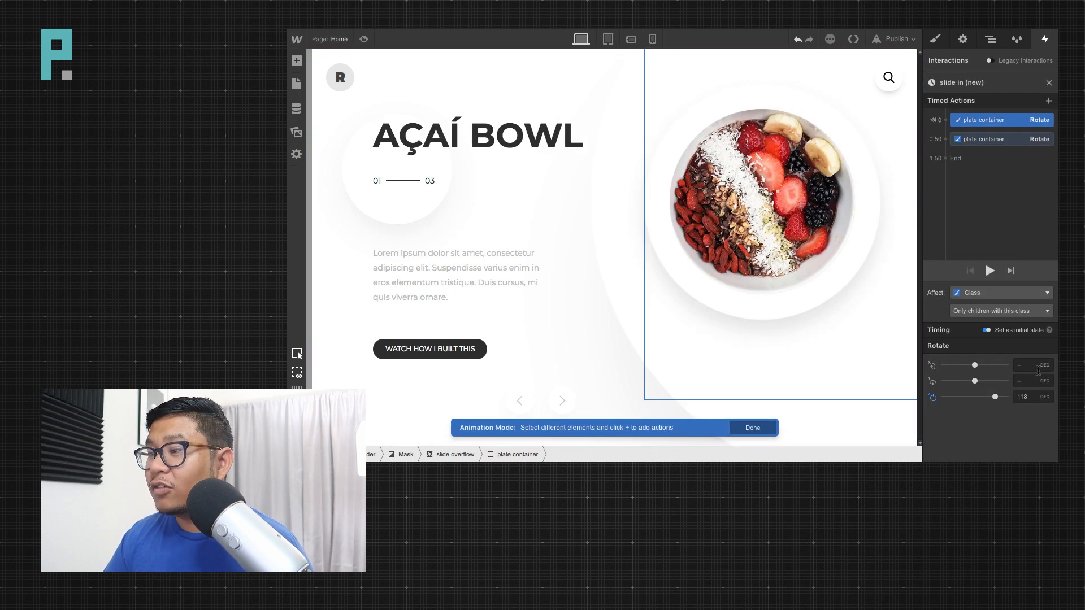
pyautogui.click(1026, 397)
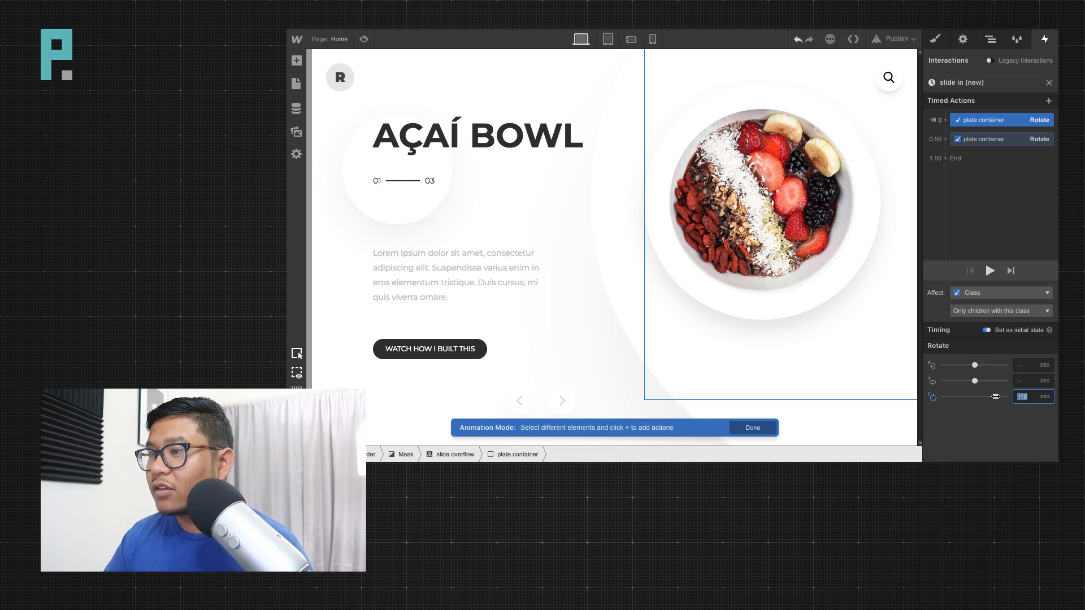
pyautogui.moveTo(996, 397); pyautogui.dragTo(994, 397)
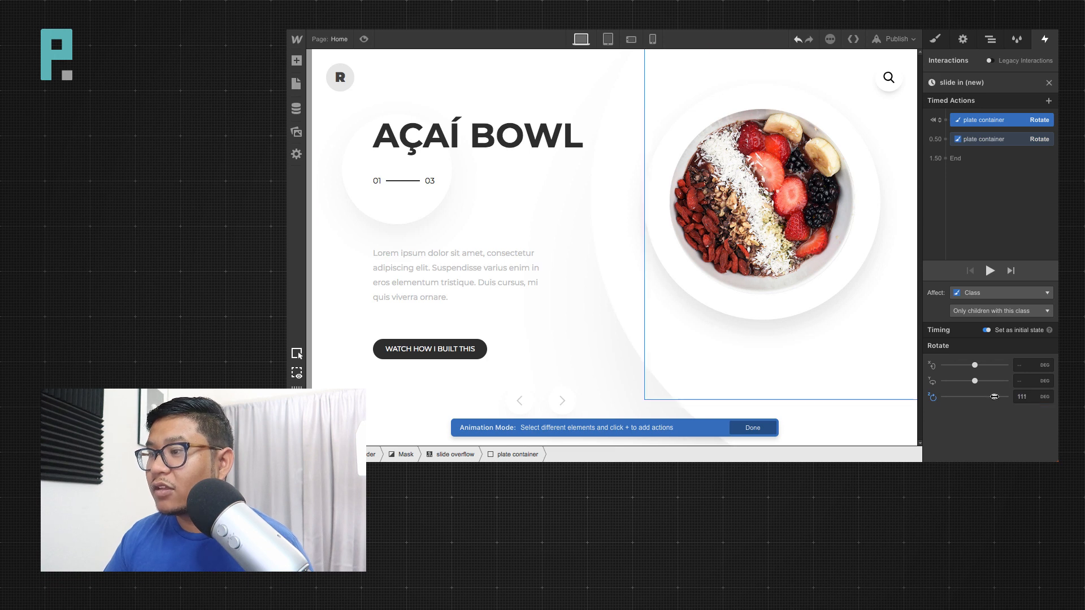
pyautogui.click(1024, 397)
pyautogui.write('118')
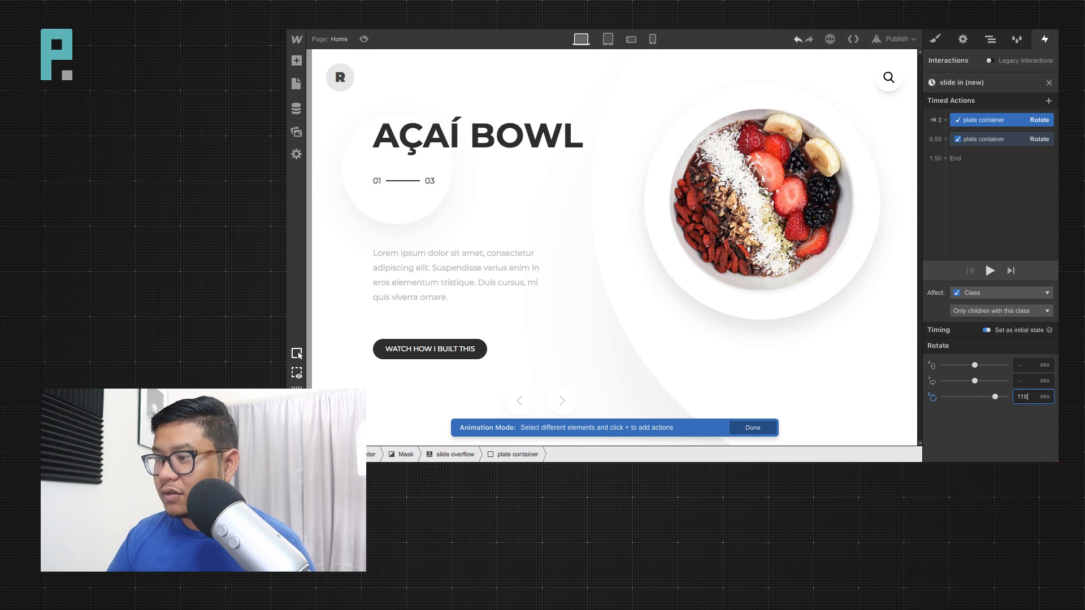
pyautogui.click(1049, 82)
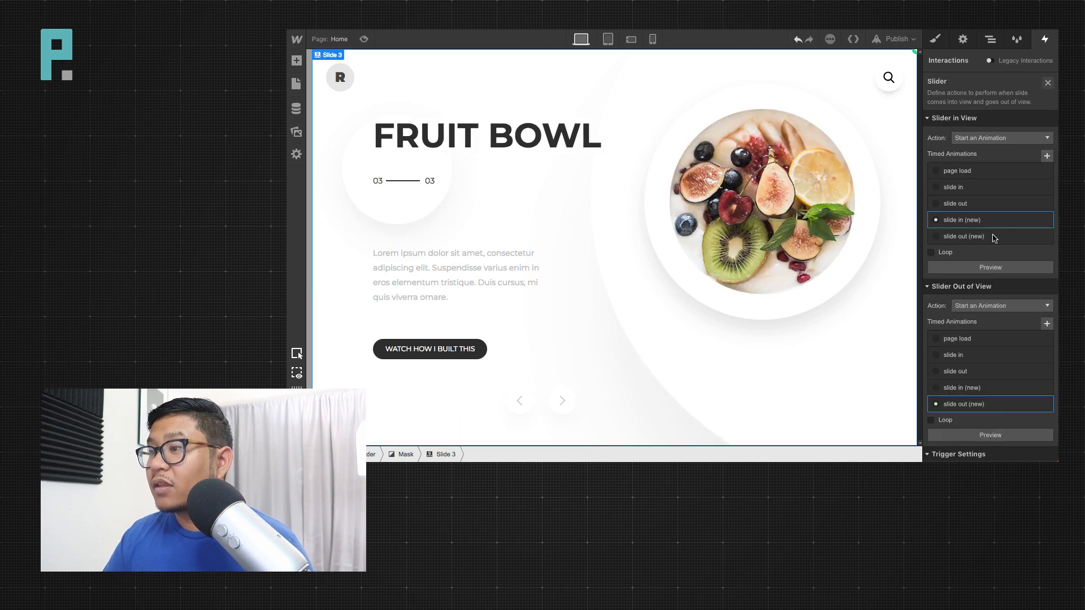
# Add a second plate container Rotate action to slide out (new), with Z rotation 118 degrees and duration 0 seconds.
pyautogui.click(968, 404)
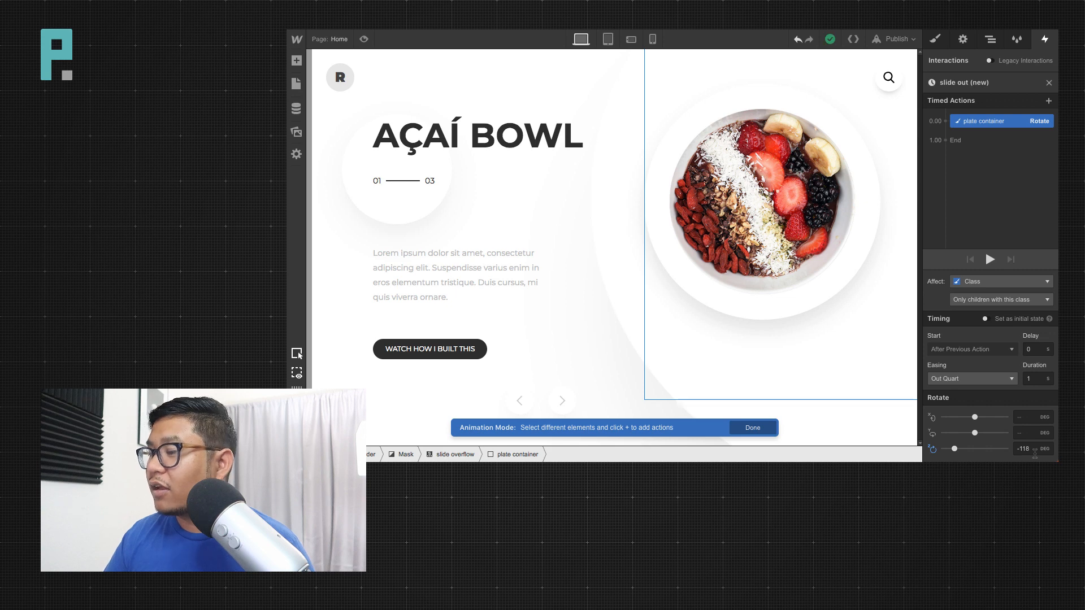
pyautogui.click(961, 145)
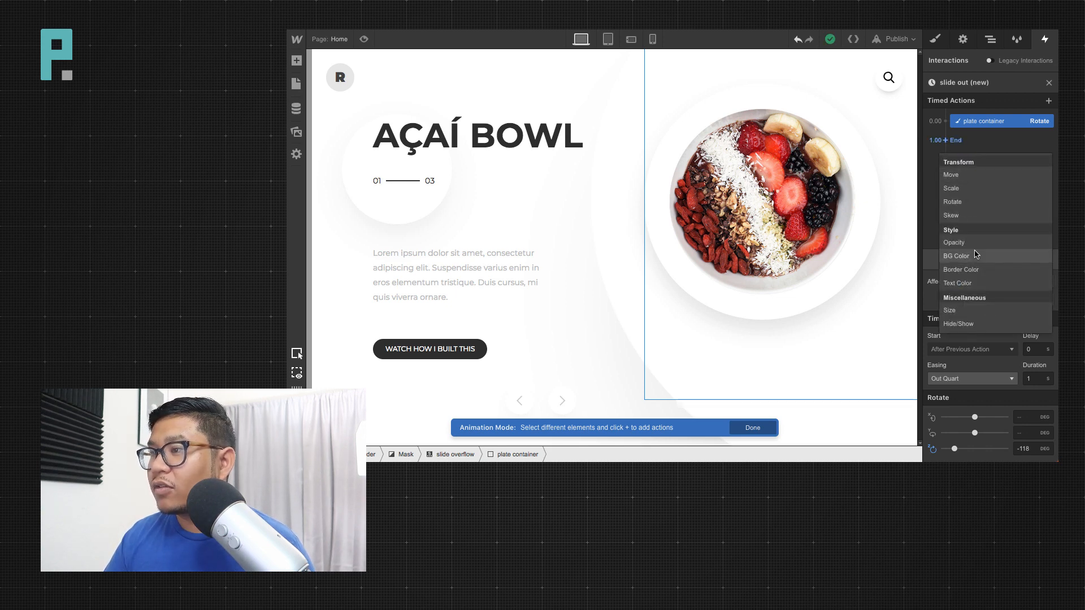
pyautogui.click(961, 202)
pyautogui.click(1031, 454)
pyautogui.press('Return')
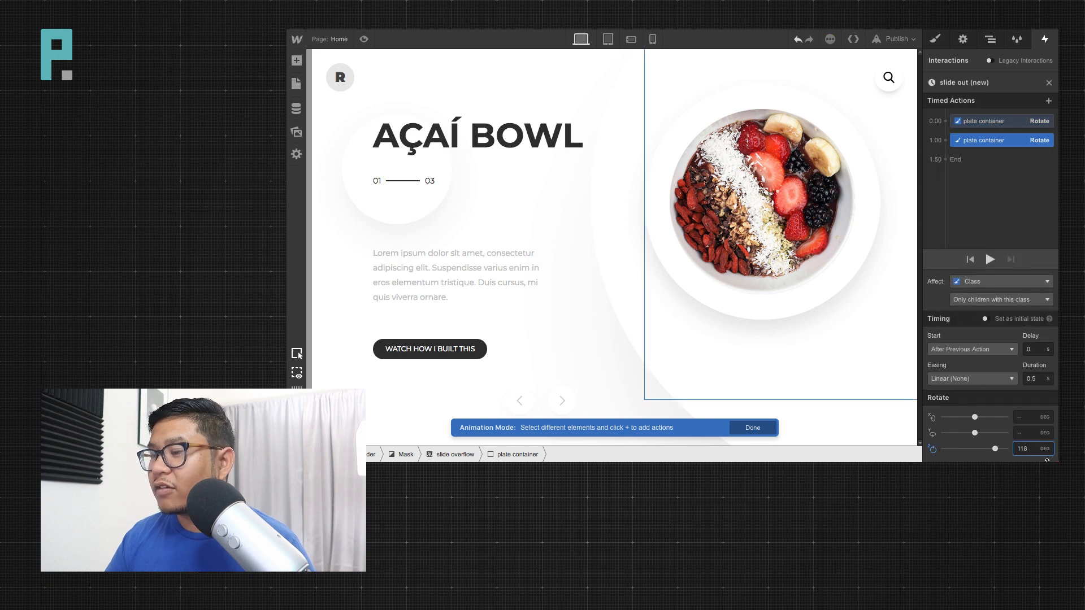
pyautogui.click(1032, 378)
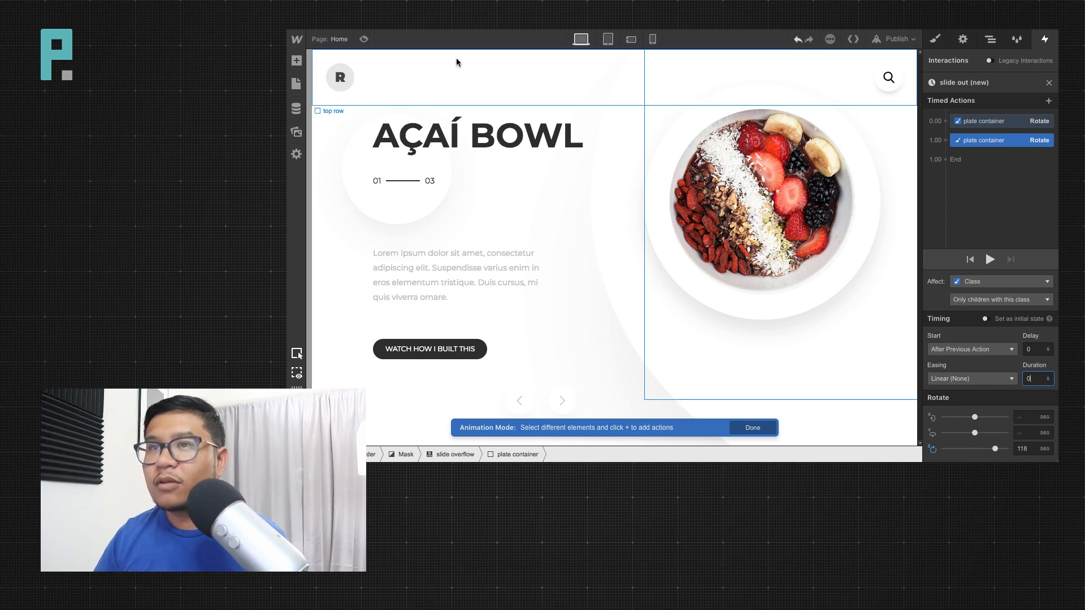
# Preview the page and cycle through all slides repeatedly to check the plates' rotation with the reset action, and return to editing.
pyautogui.click(364, 40)
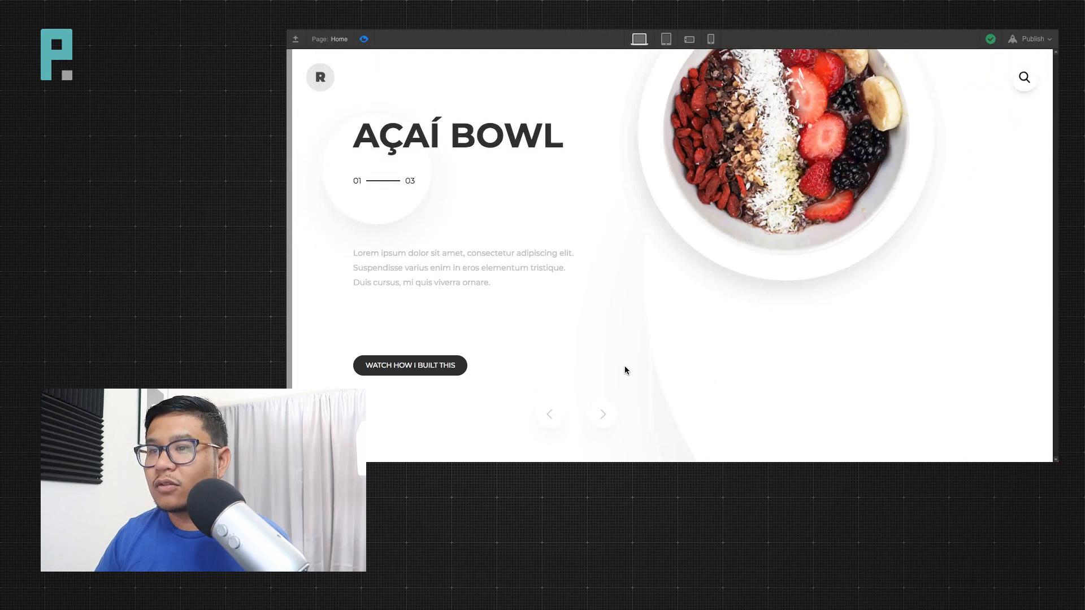
pyautogui.click(604, 416)
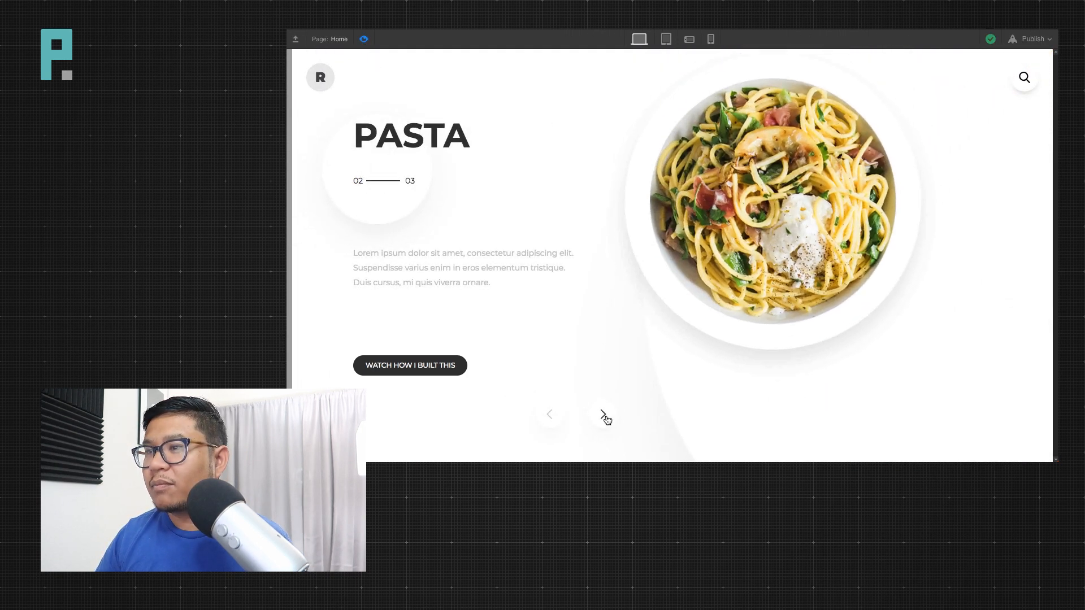
pyautogui.click(603, 415)
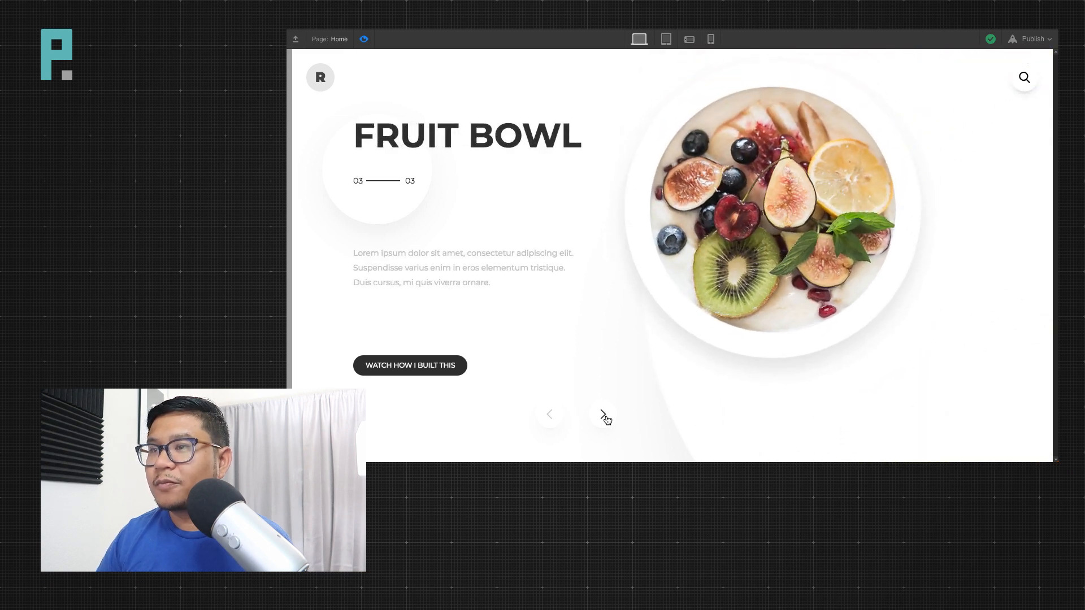
pyautogui.click(603, 416)
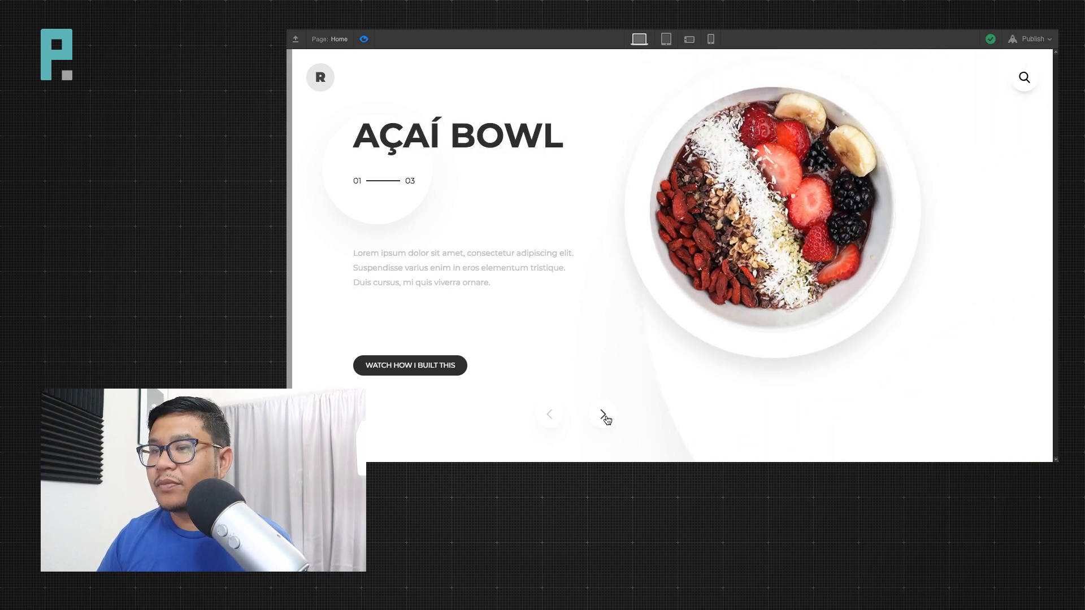
pyautogui.click(604, 416)
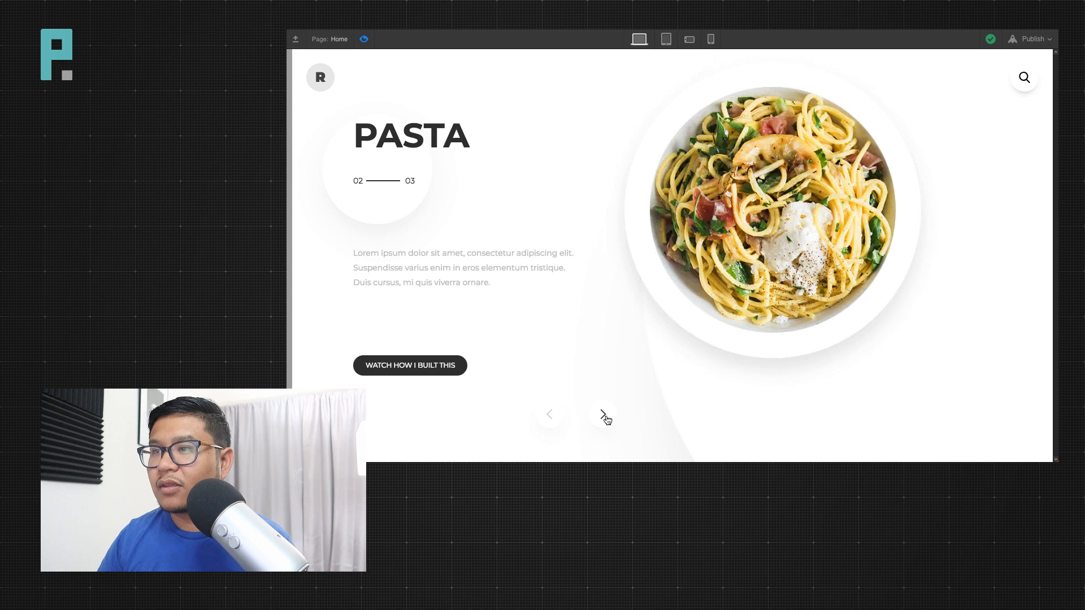
pyautogui.click(603, 416)
pyautogui.click(603, 415)
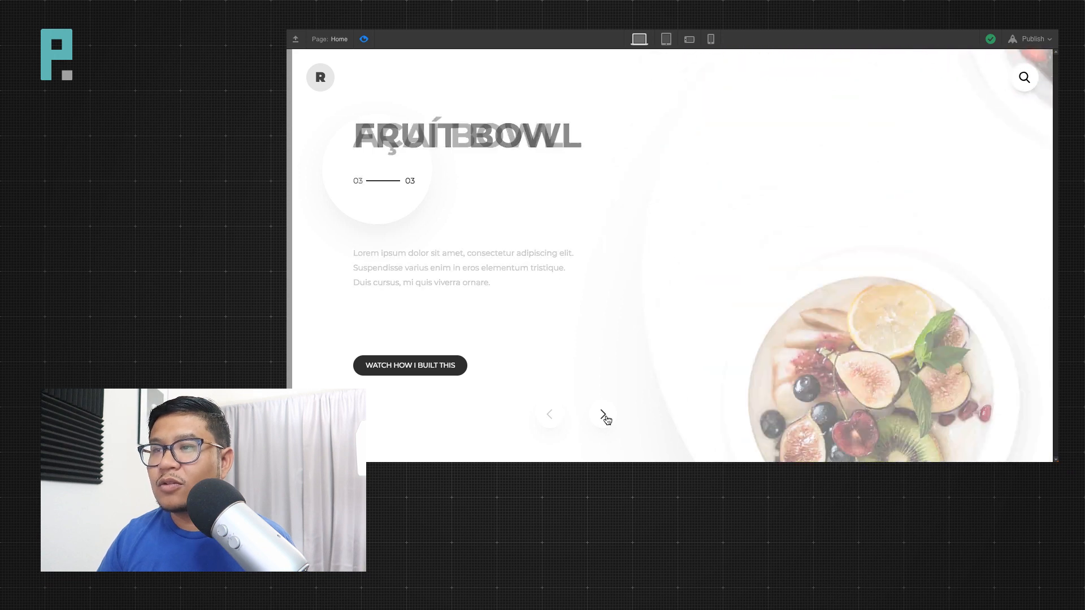
pyautogui.click(364, 39)
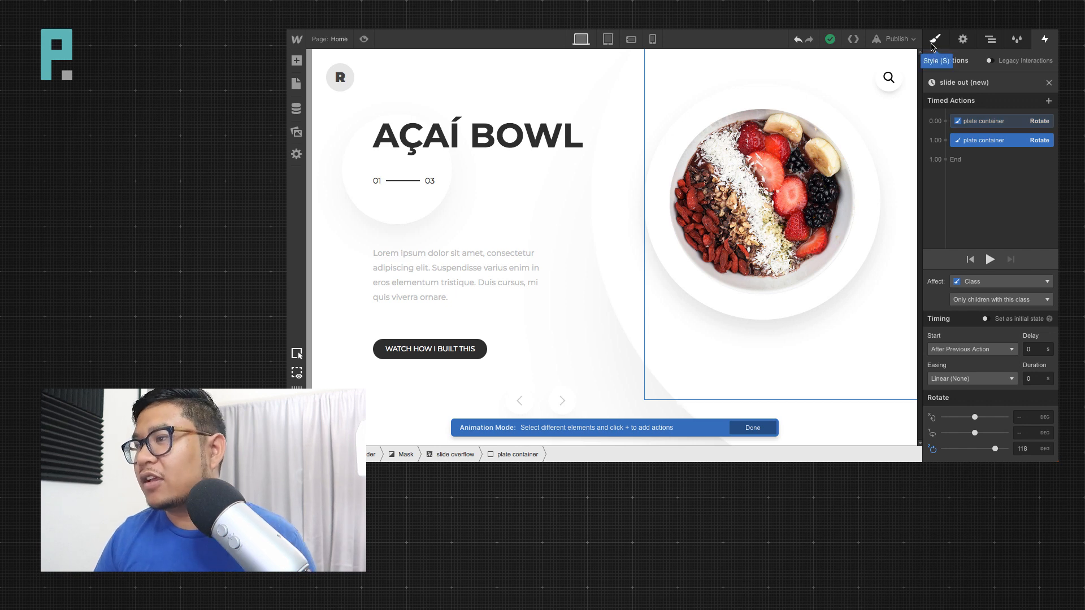
# Set the plate container's absolute position top offset to -7 VW in its styles.
pyautogui.click(934, 45)
pyautogui.scroll(-6, 994, 339)
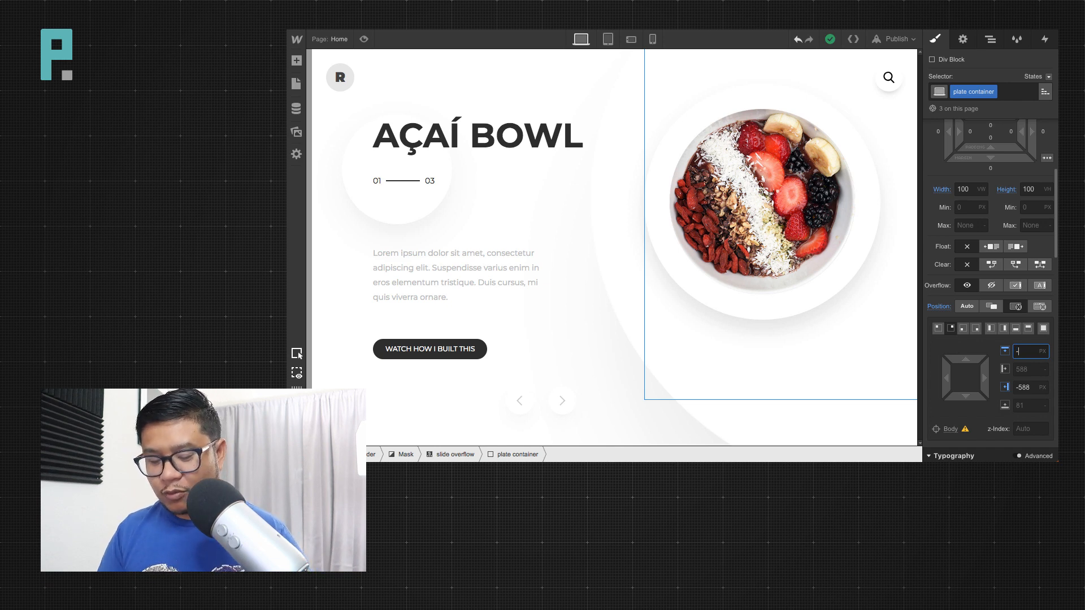
pyautogui.press('Return')
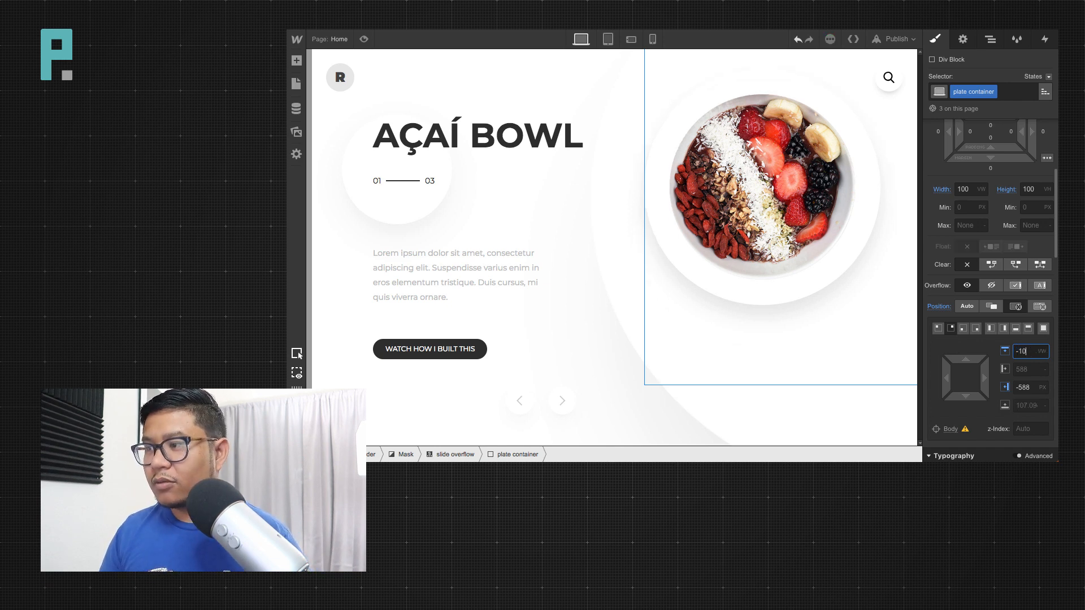
pyautogui.press('Up')
pyautogui.press('Up')
pyautogui.press('Up')
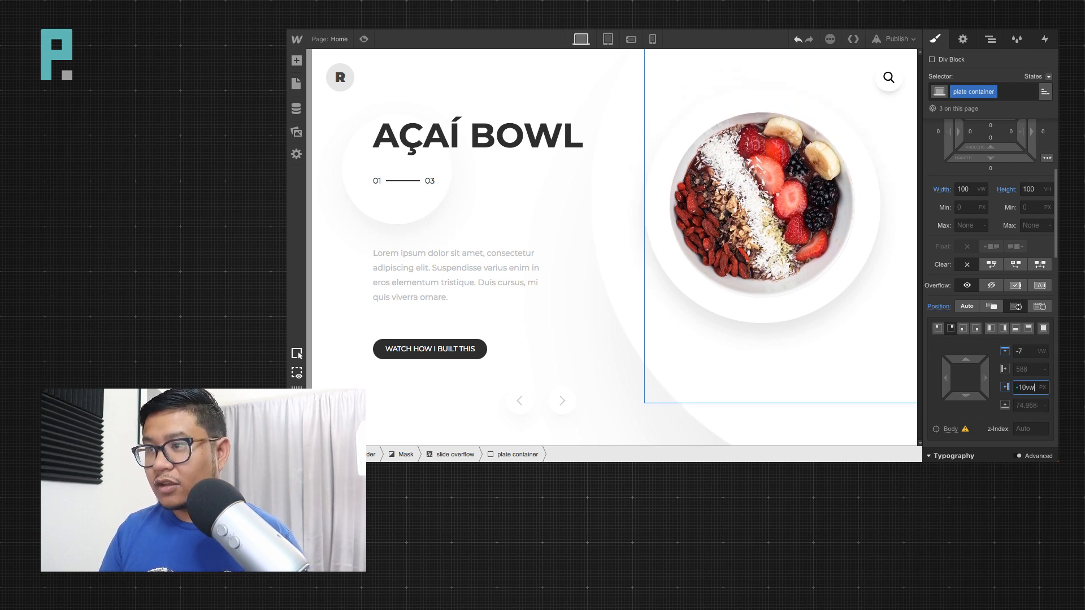
# Convert the plate container's right offset to viewport width units and adjust it to -55 VW.
pyautogui.write('-10vw')
pyautogui.press('Return')
pyautogui.hotkey('shift', 'Up')
pyautogui.hotkey('shift', 'Down')
pyautogui.hotkey('shift', 'Down')
pyautogui.hotkey('shift', 'Down')
pyautogui.hotkey('shift', 'Down')
pyautogui.hotkey('shift', 'Down')
pyautogui.hotkey('shift', 'Down')
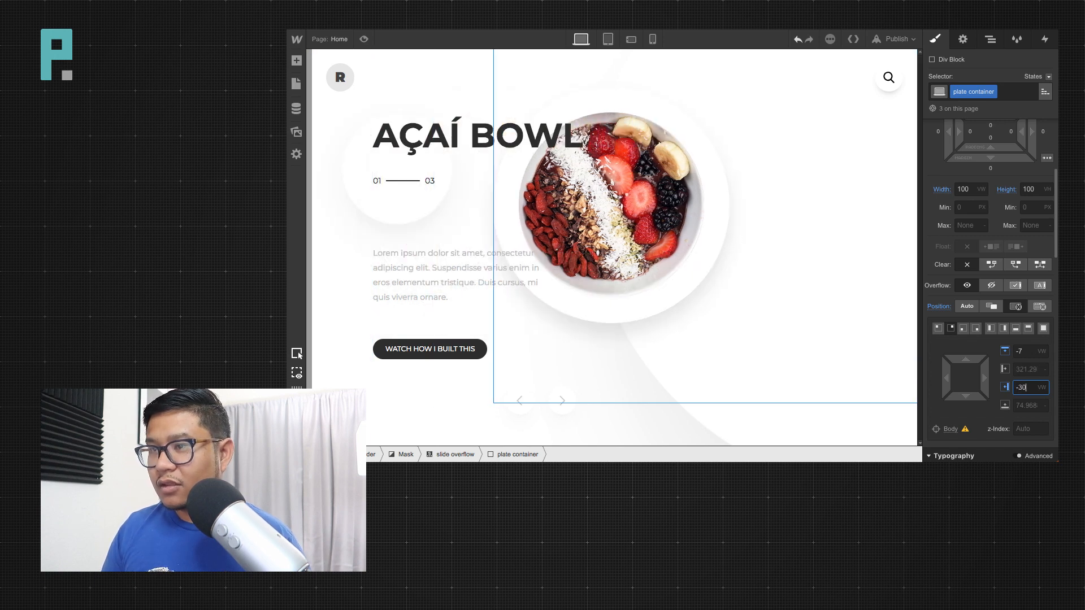
pyautogui.hotkey('shift', 'Up')
pyautogui.hotkey('shift', 'Down')
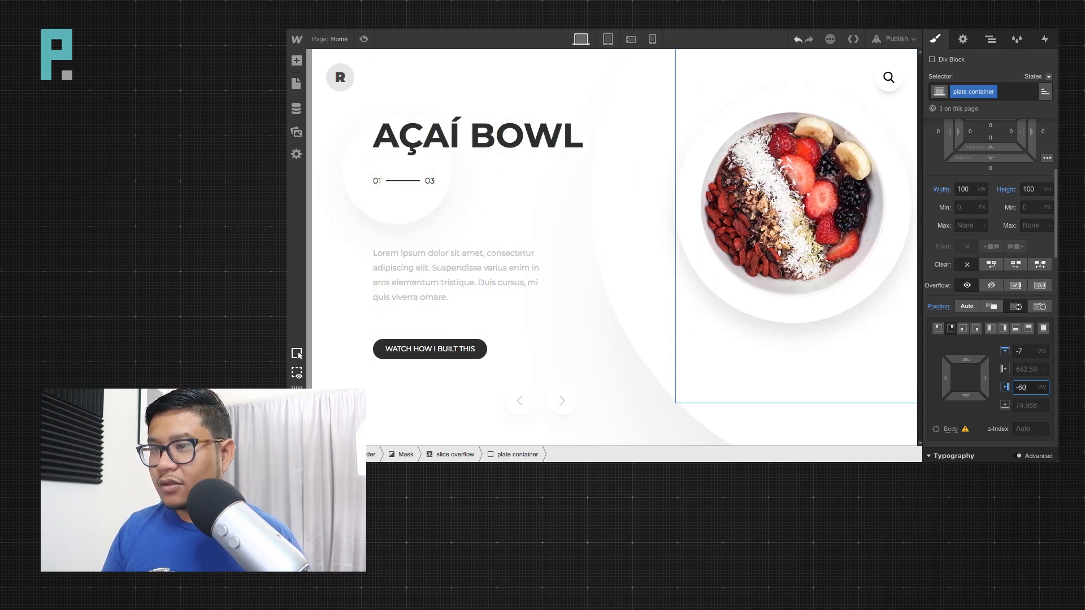
pyautogui.press('Down')
pyautogui.press('Down')
pyautogui.press('Down')
pyautogui.press('Up')
pyautogui.press('Up')
pyautogui.press('Up')
pyautogui.press('Up')
pyautogui.press('Up')
pyautogui.press('Up')
pyautogui.press('Up')
pyautogui.press('Up')
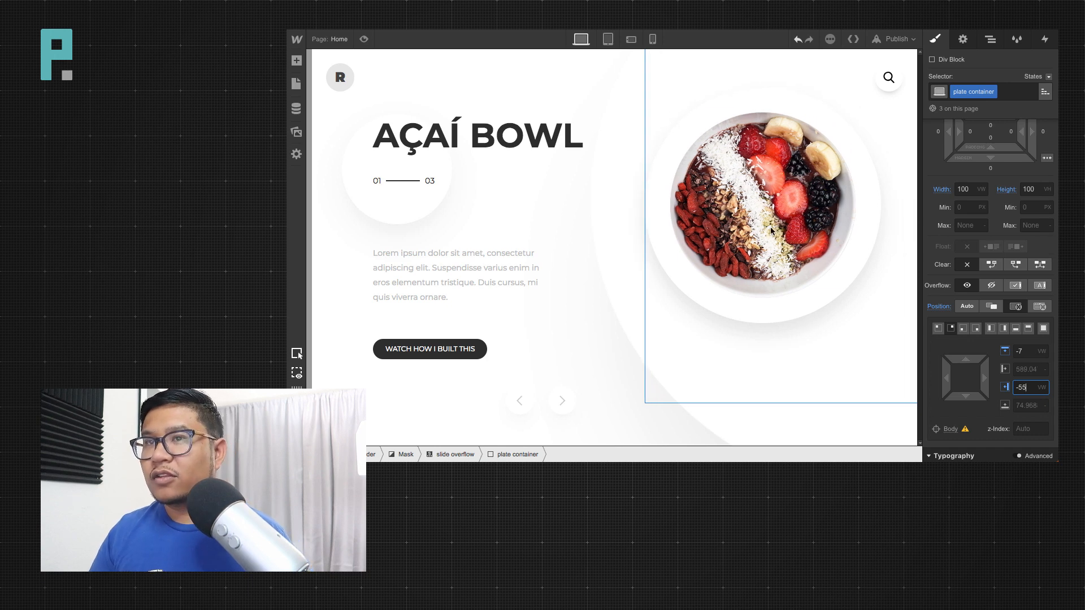
# Preview the page, advance through the Pasta and Fruit Bowl slides to check the plate position, and return to editing.
pyautogui.click(363, 39)
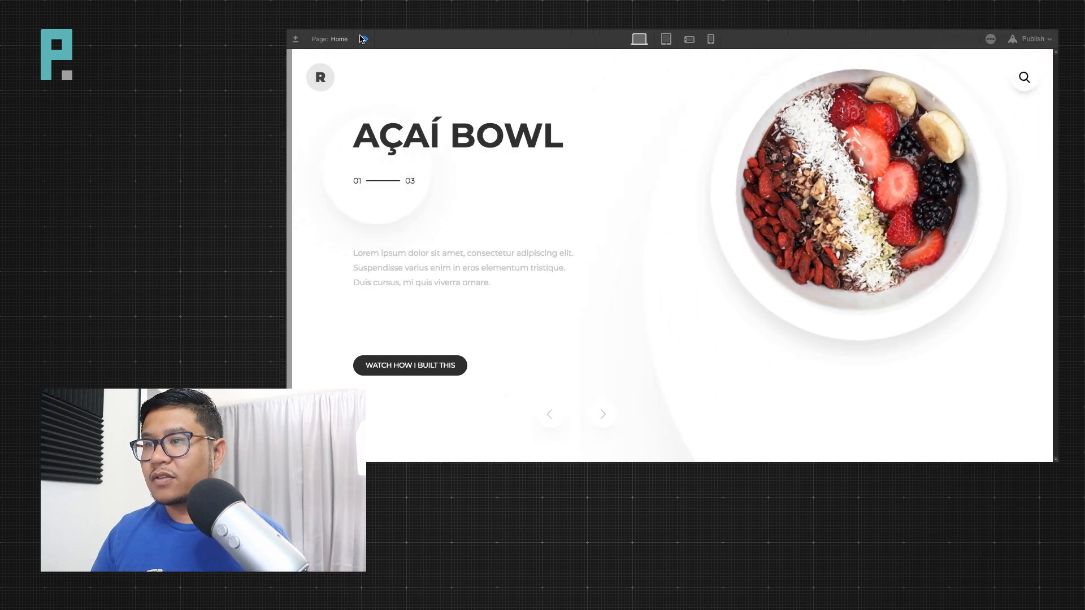
pyautogui.click(601, 416)
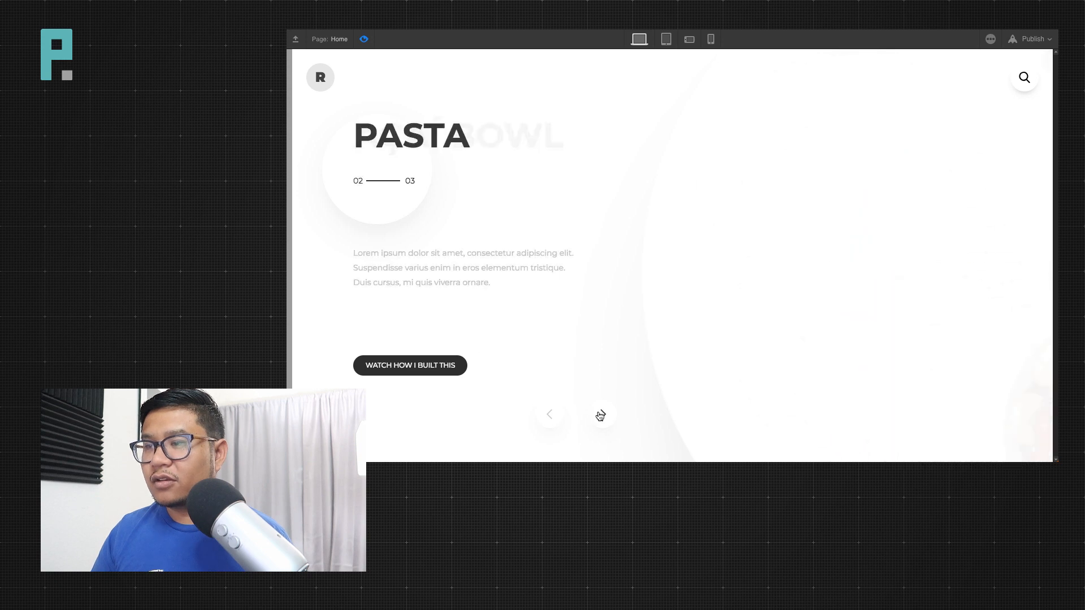
pyautogui.click(603, 425)
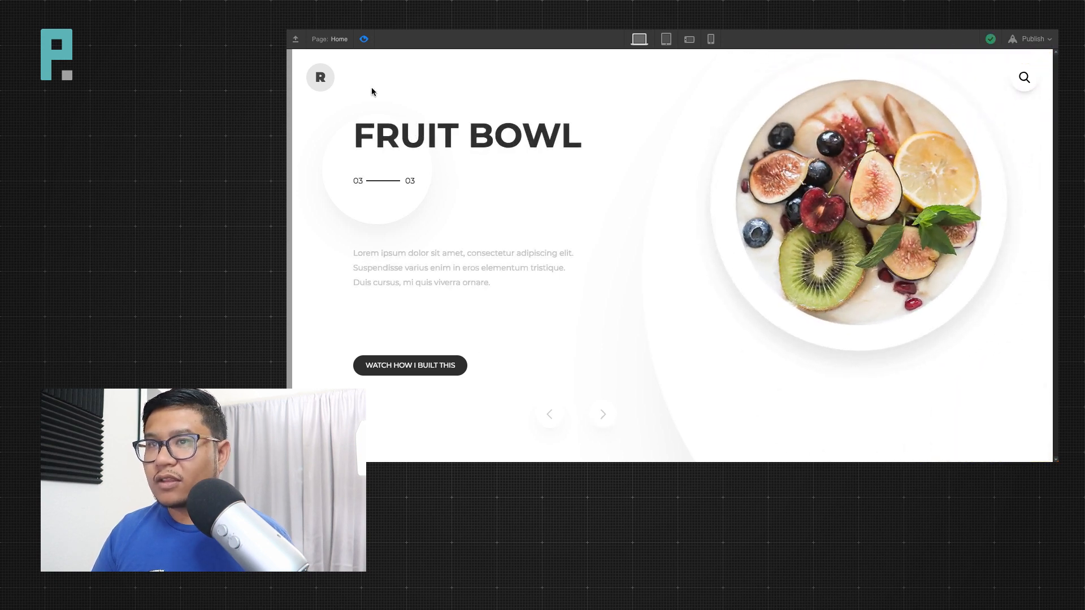
pyautogui.click(363, 39)
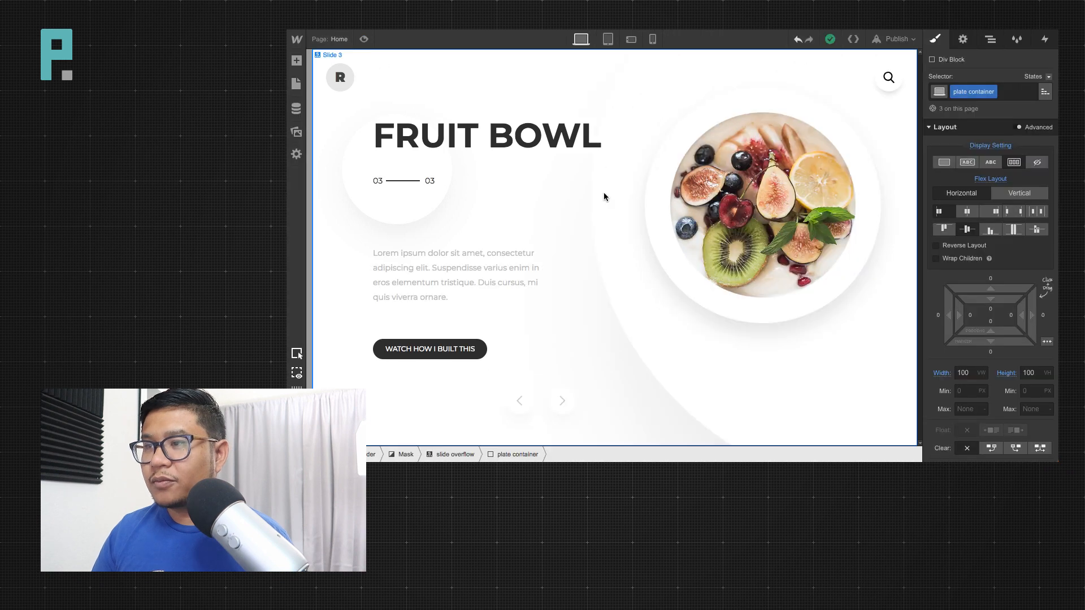
# Select the plate container on Slide 3 and lower it by setting its top offset to -3 VW.
pyautogui.click(666, 201)
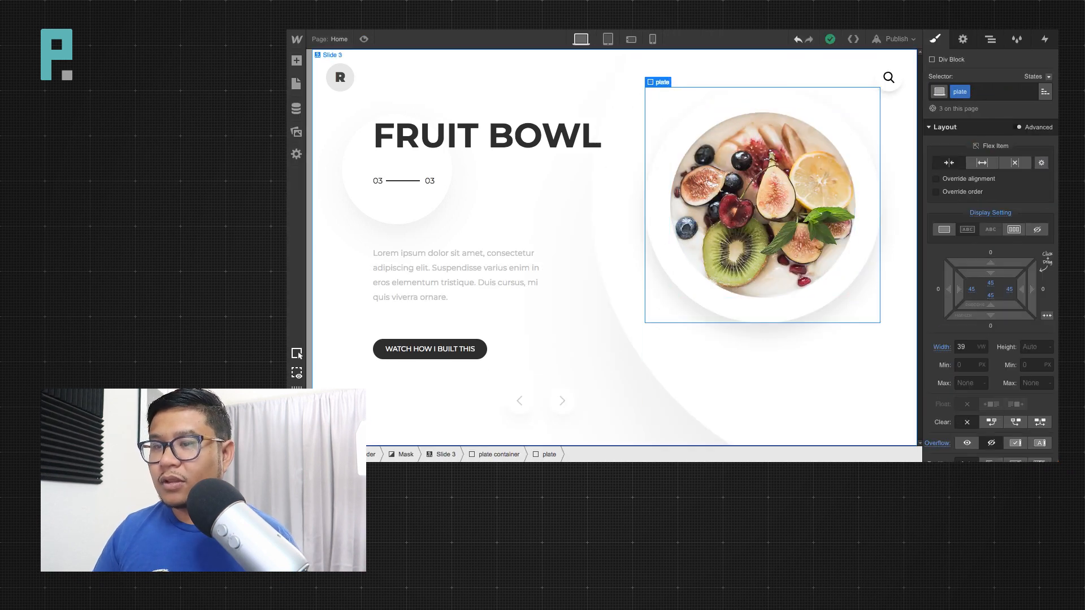
pyautogui.click(499, 454)
pyautogui.scroll(-3, 1007, 373)
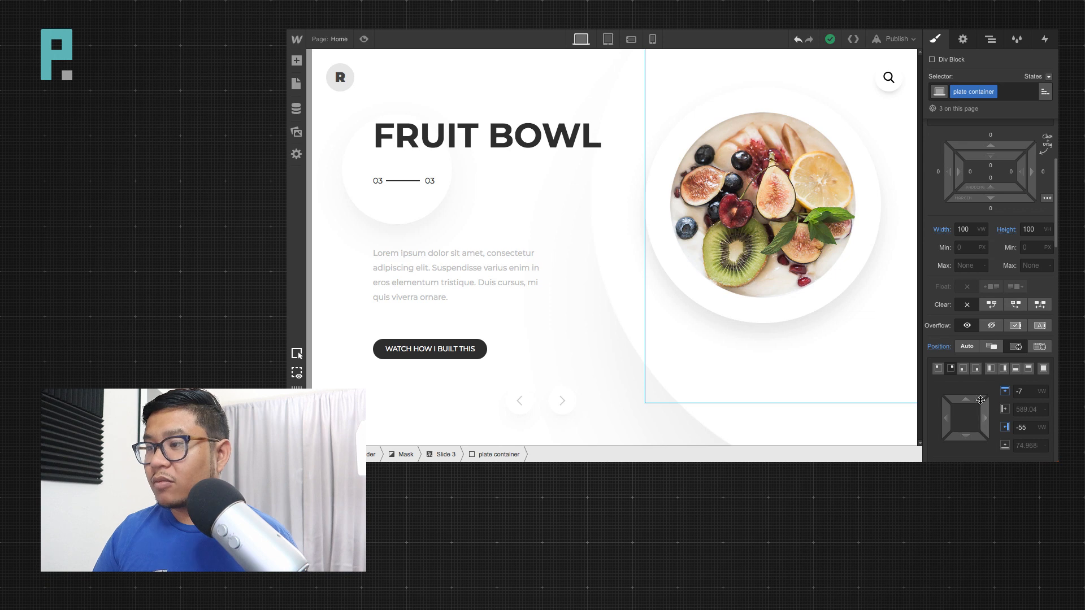
pyautogui.moveTo(980, 400); pyautogui.dragTo(971, 407)
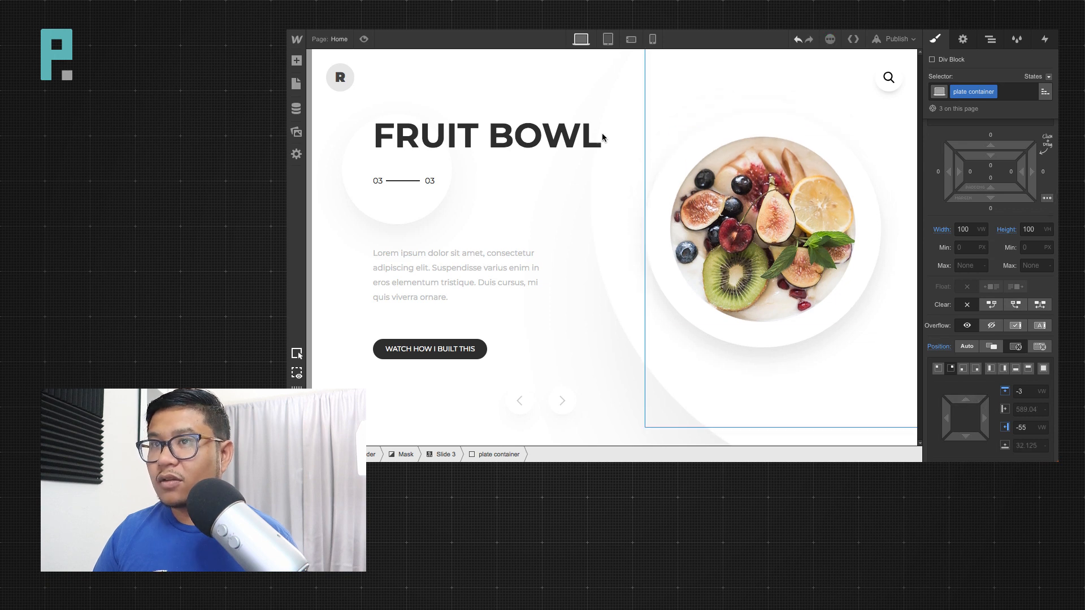
# Preview the page and cycle repeatedly through all three slides to check the plates' position and rotation.
pyautogui.press('super+shift+p')
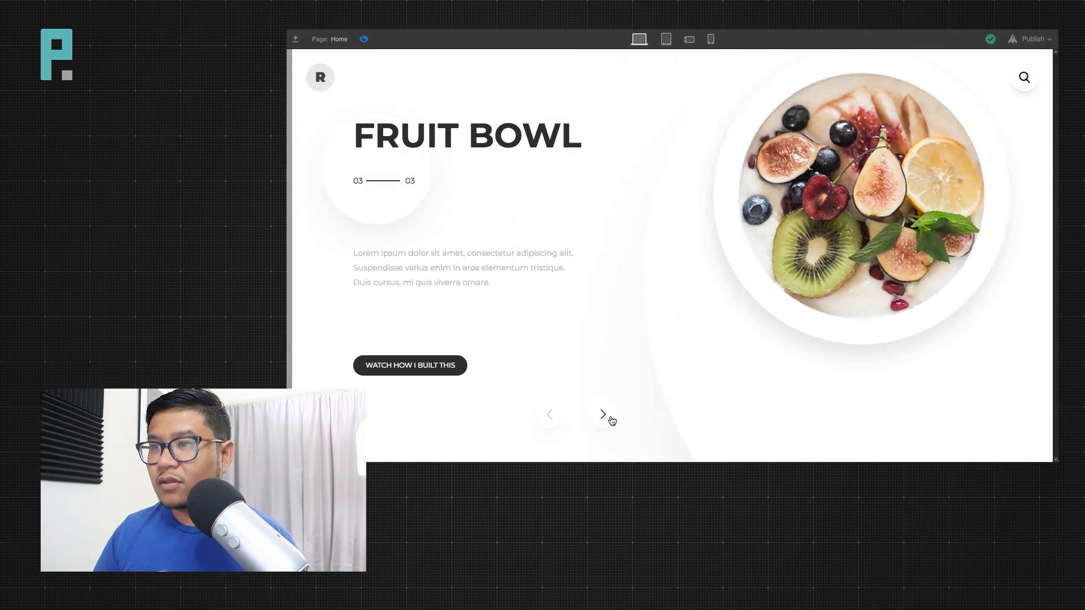
pyautogui.click(611, 419)
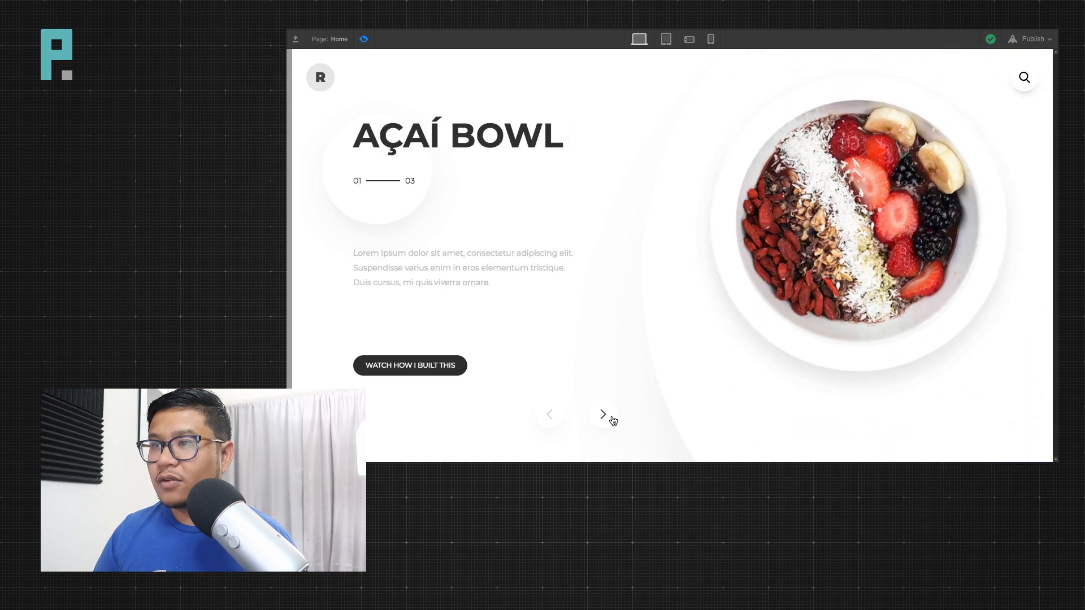
pyautogui.click(603, 415)
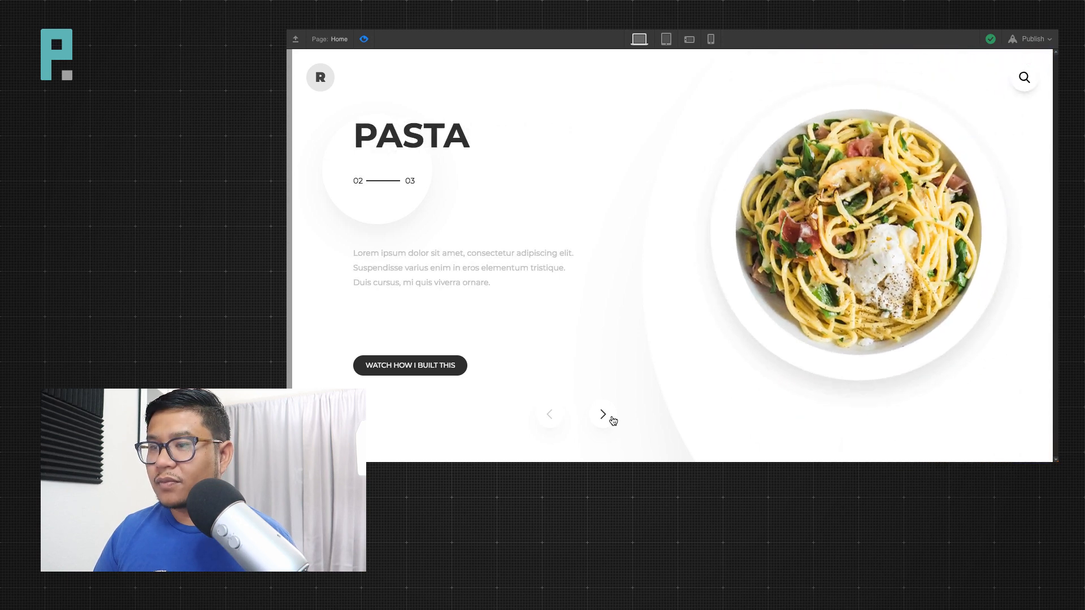
pyautogui.click(603, 416)
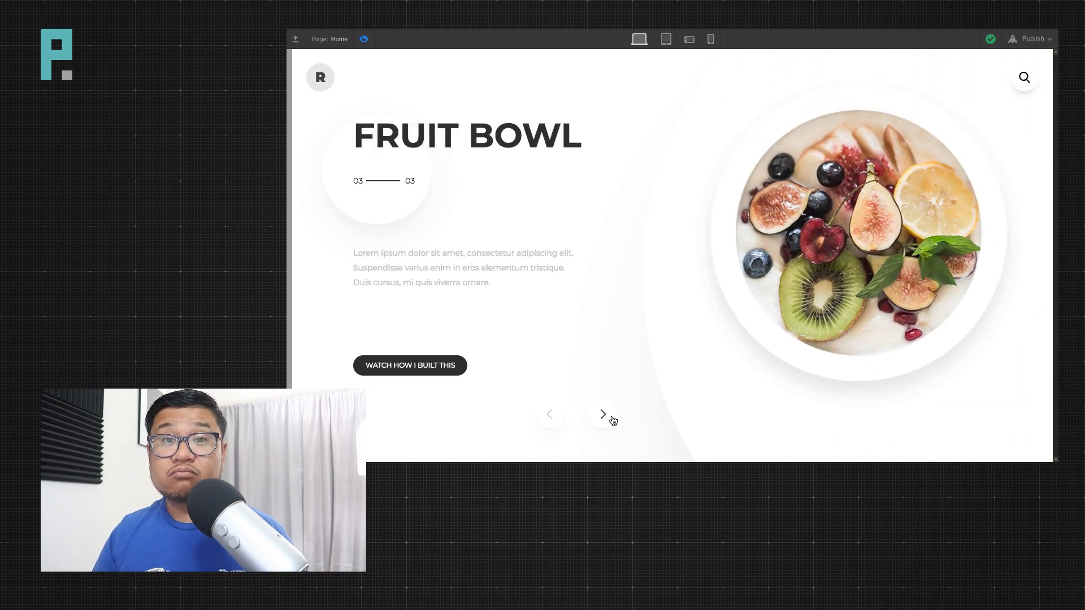
pyautogui.click(611, 418)
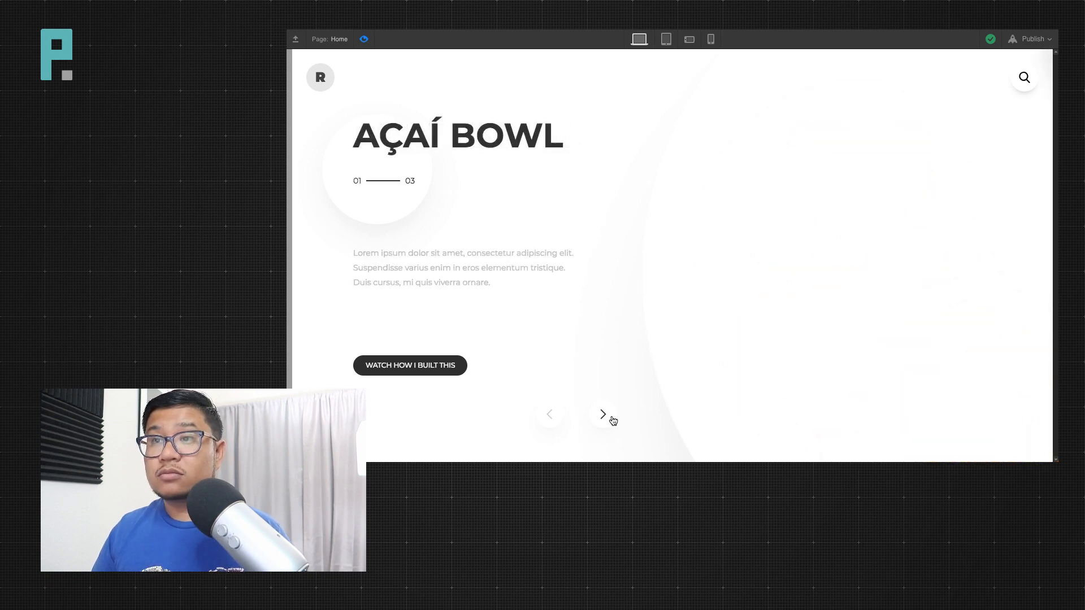
pyautogui.click(612, 418)
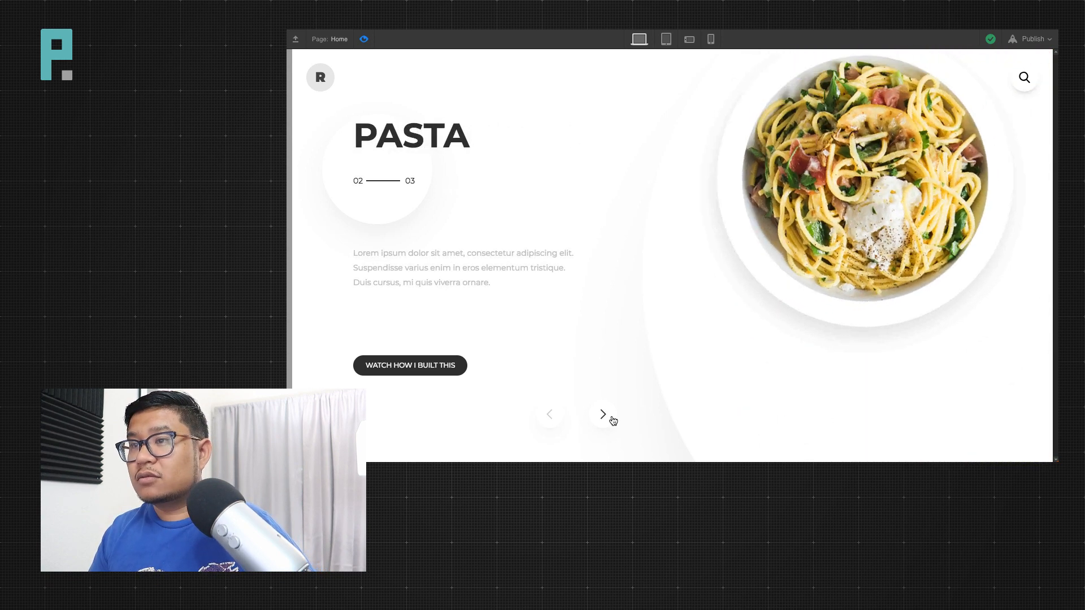
pyautogui.click(612, 418)
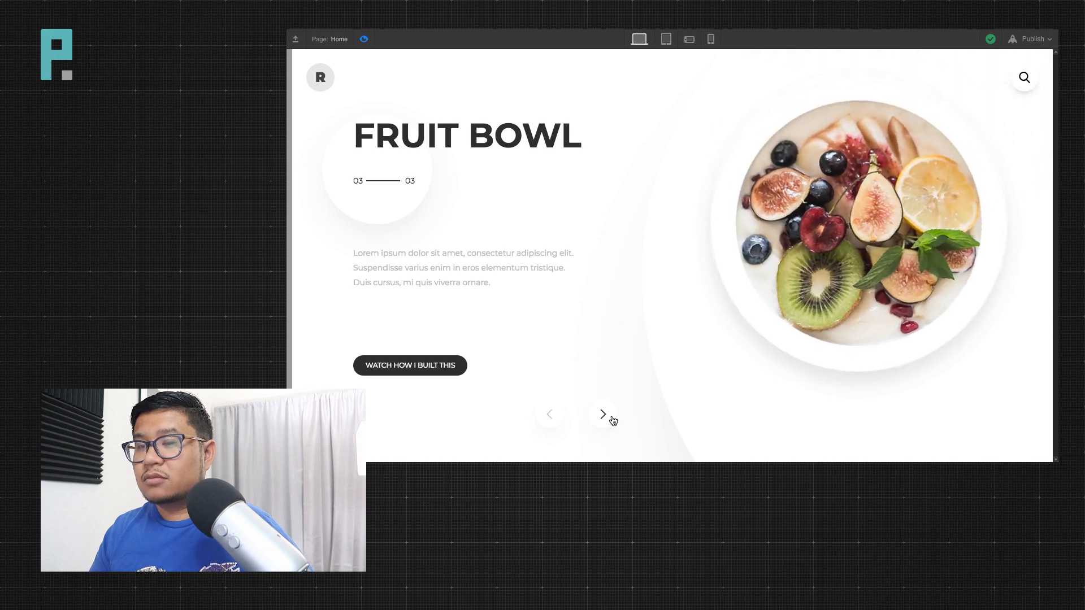
pyautogui.click(612, 418)
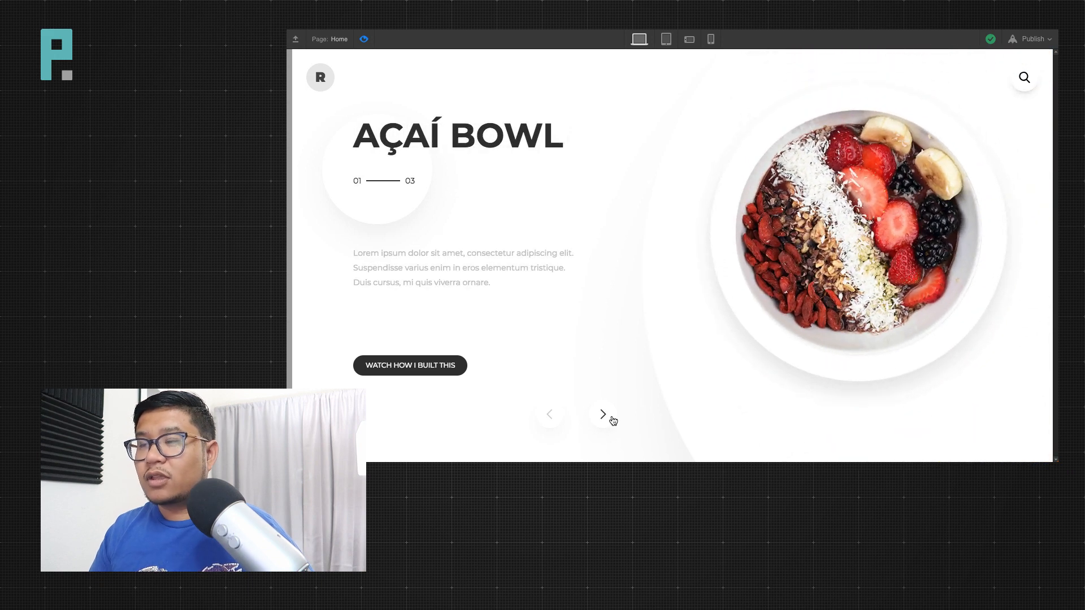
pyautogui.click(613, 420)
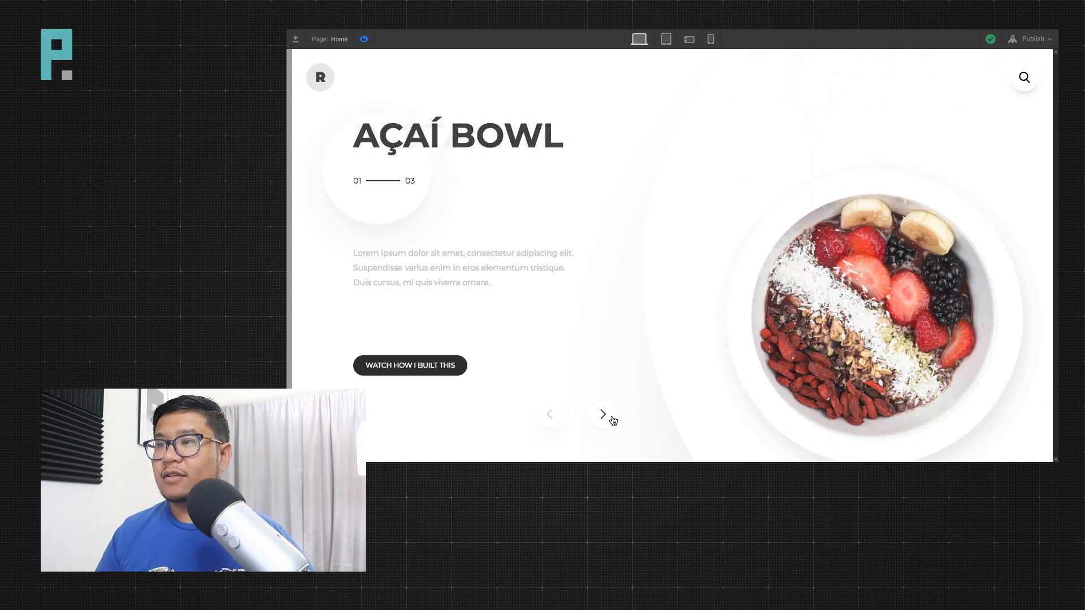
pyautogui.click(613, 421)
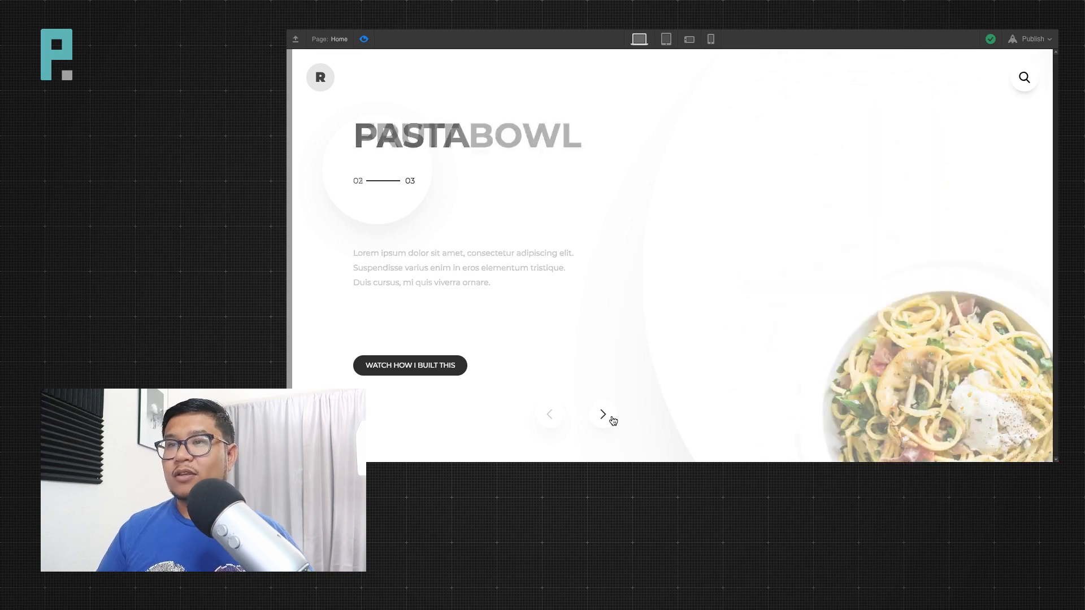